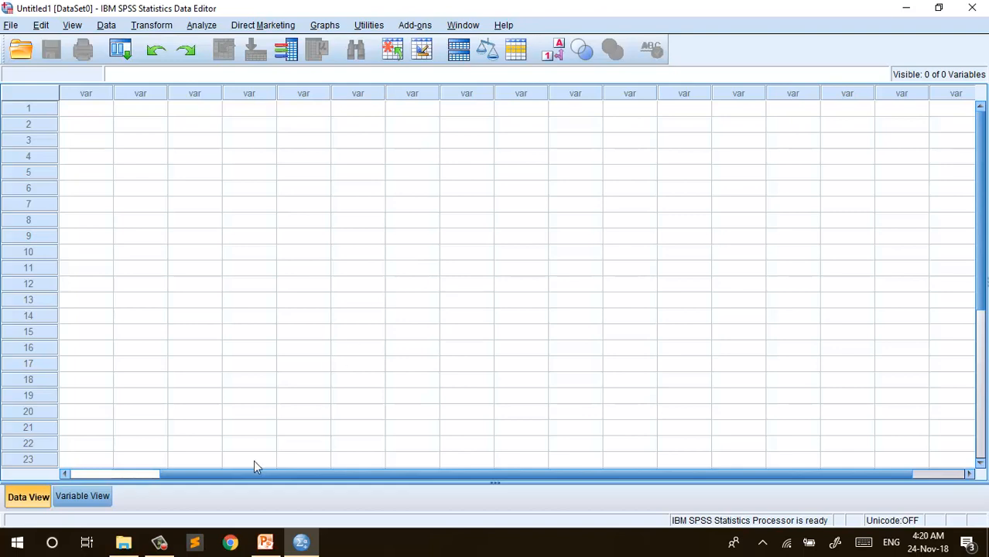
Switch to PowerPoint and compare the "Data View window" slide with the empty data sheet in SPSS
click(265, 542)
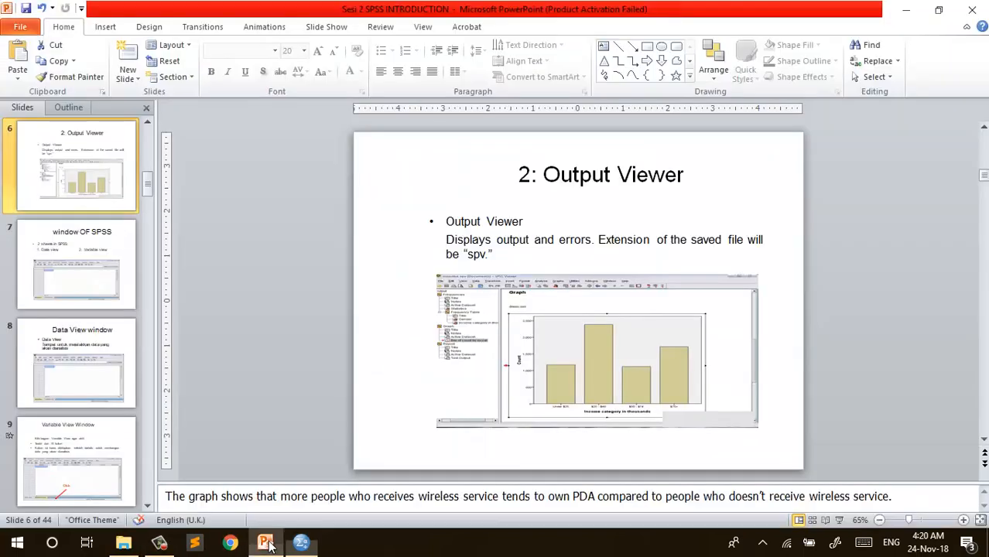
click(160, 543)
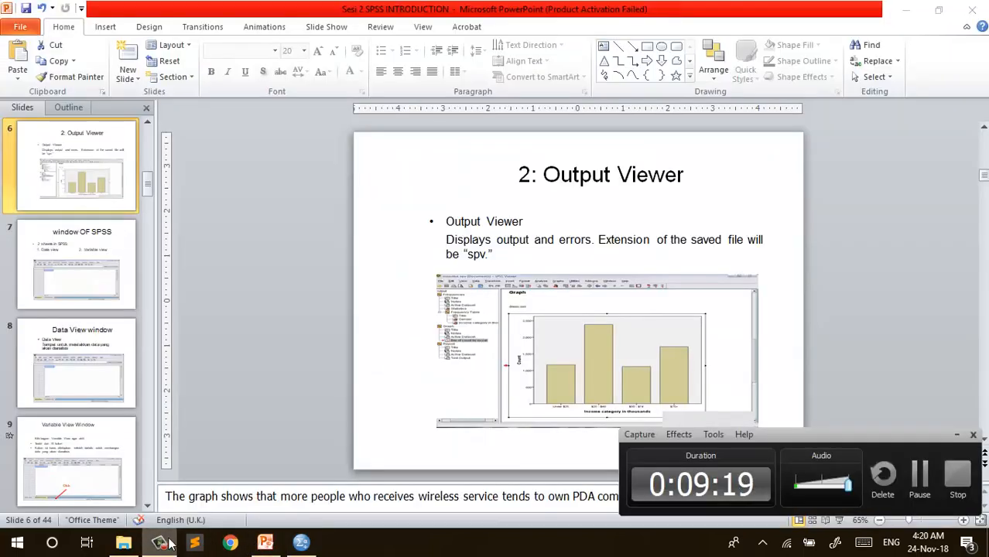
click(915, 489)
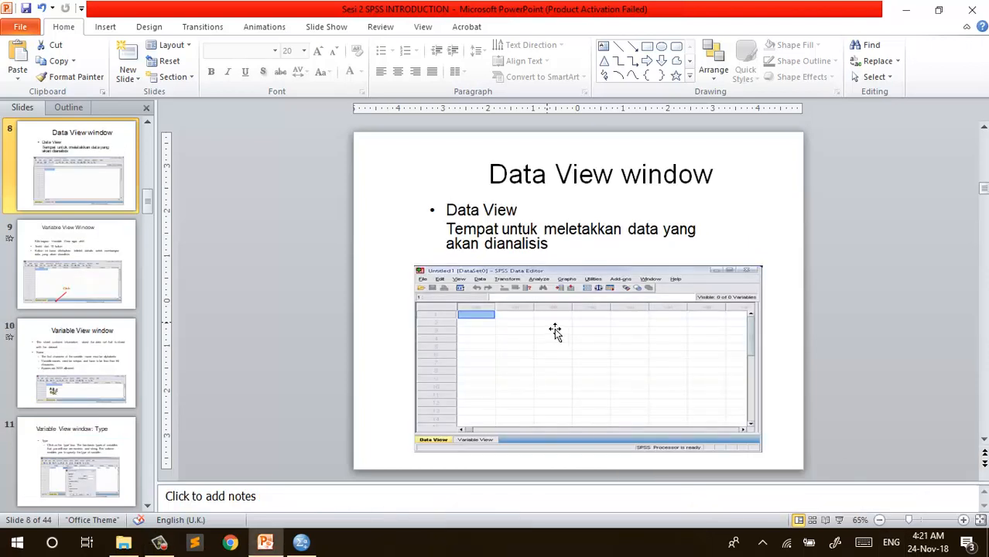
click(294, 546)
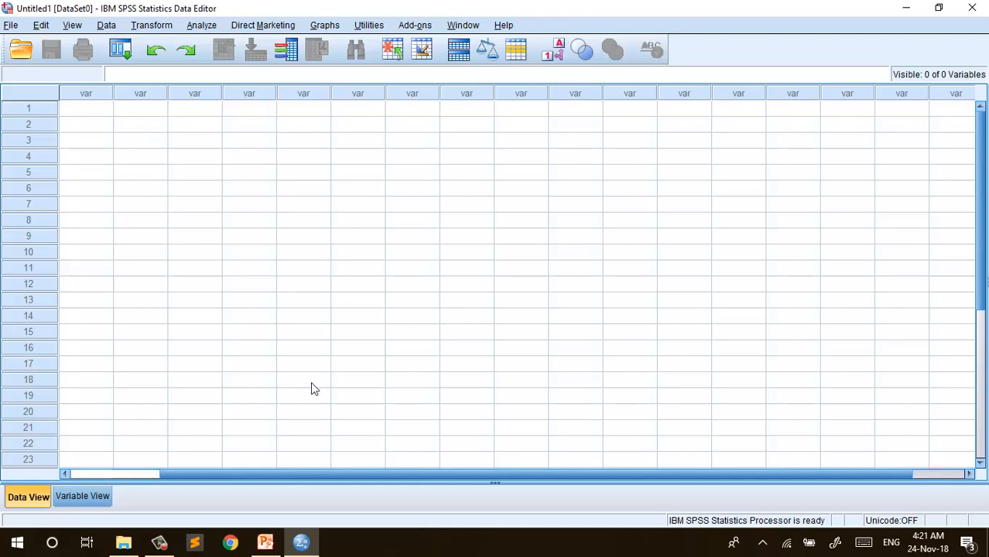
click(301, 541)
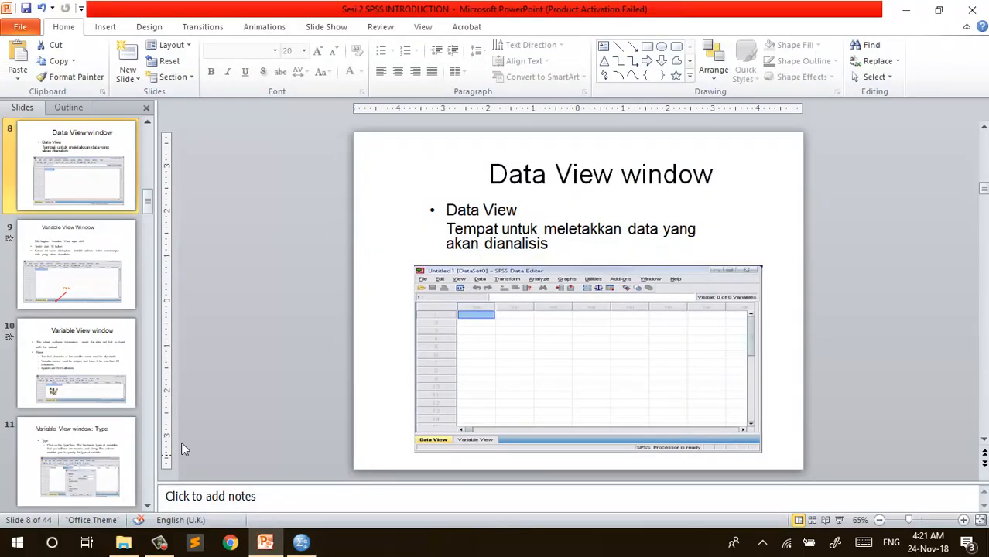
Show slide 10 about the Variable View window, switch to SPSS and display the dataset's Variable View
click(91, 371)
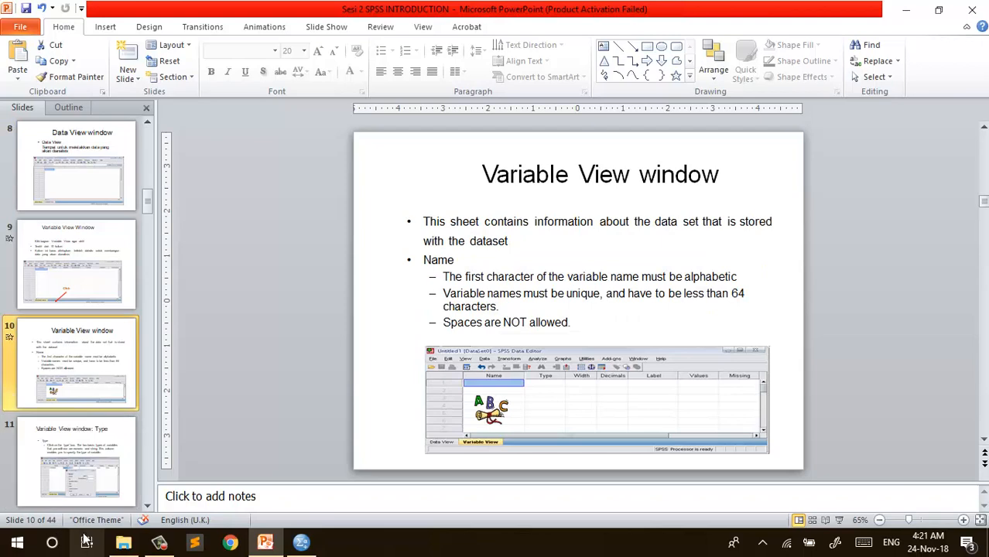
click(161, 543)
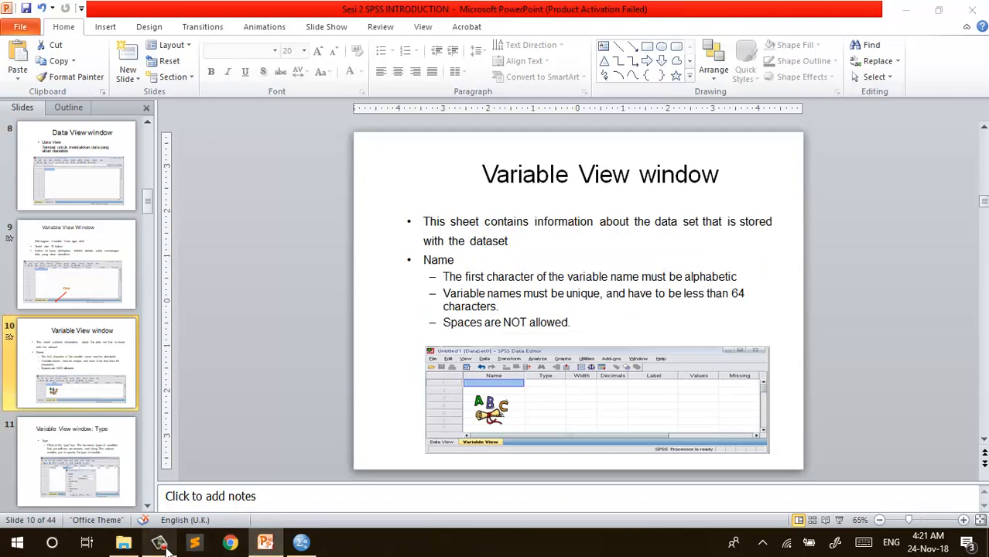
click(161, 543)
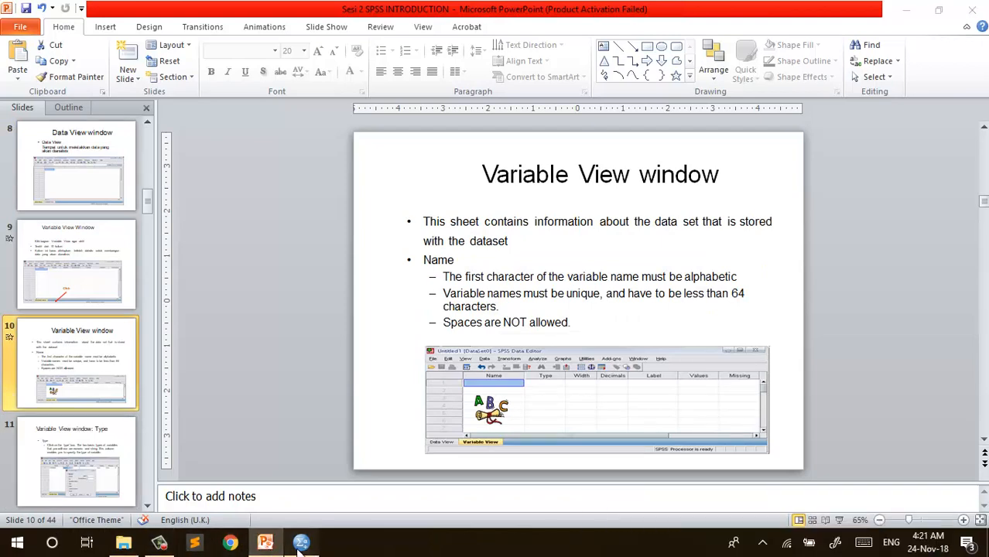
click(301, 543)
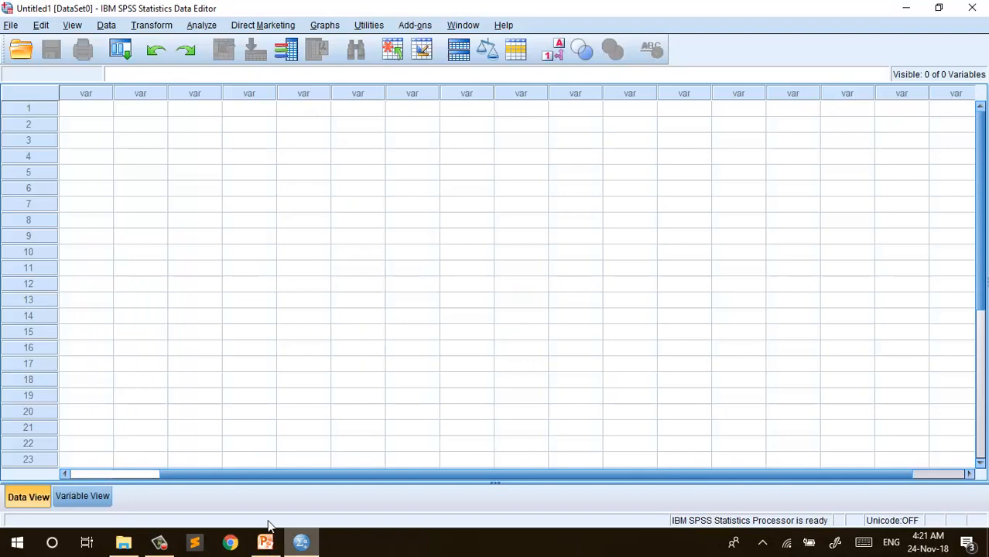
click(96, 499)
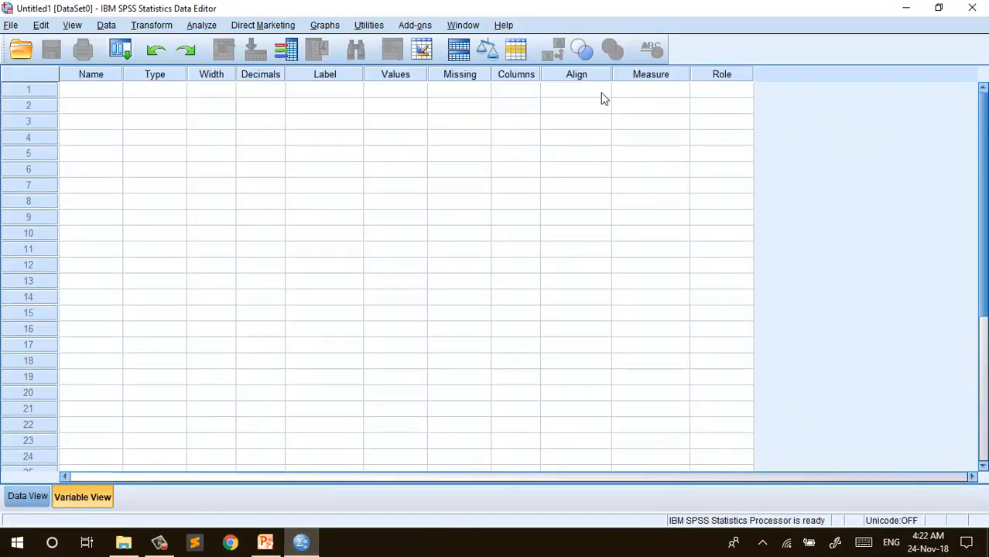
Show the "Variable View window: Type" slide in PowerPoint, and view the Variable Type options for row 1 in SPSS, cancelling without changes
click(267, 541)
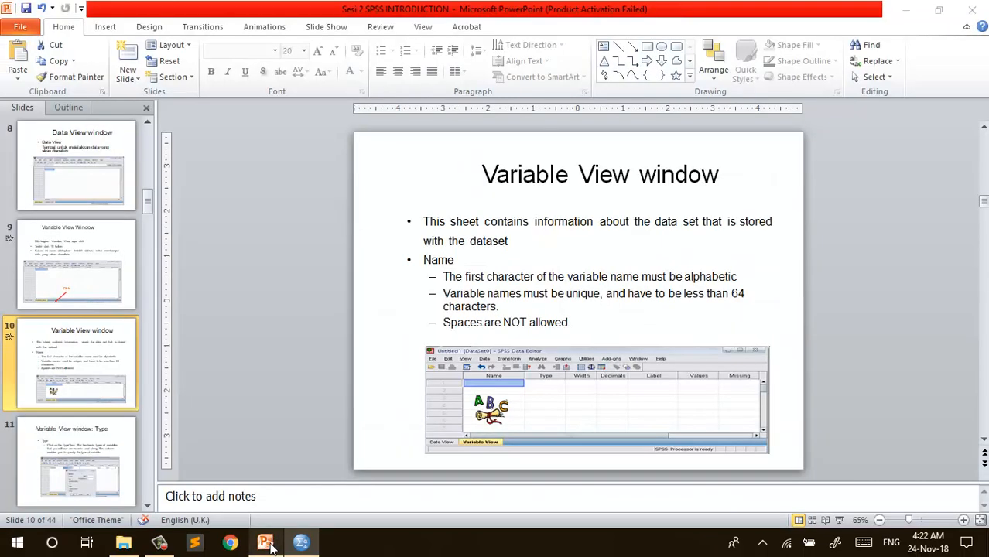
click(101, 453)
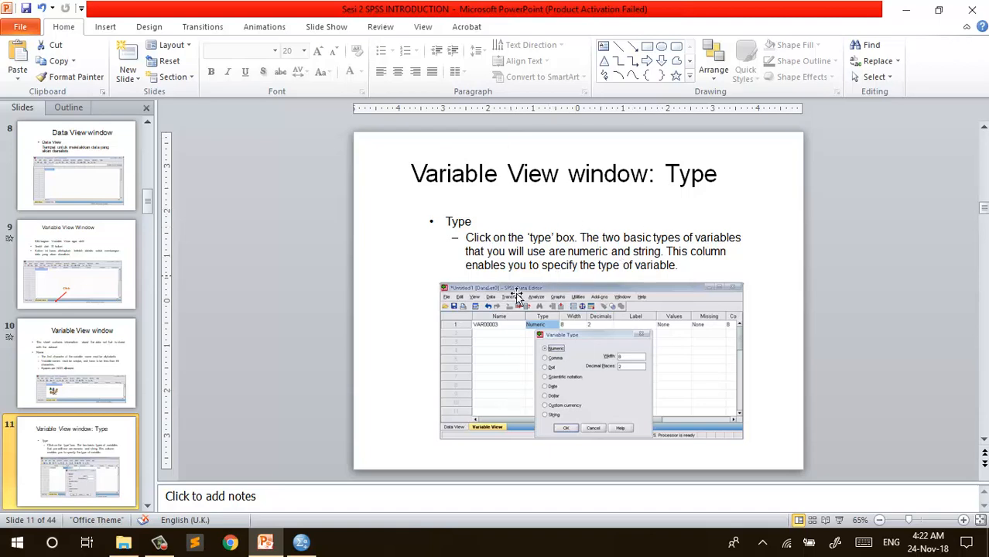
click(302, 543)
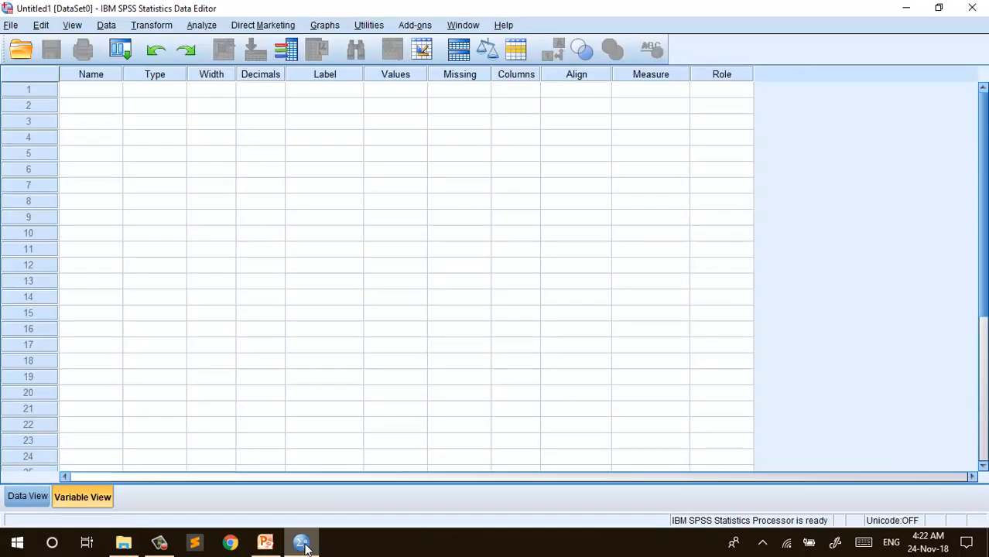
click(90, 94)
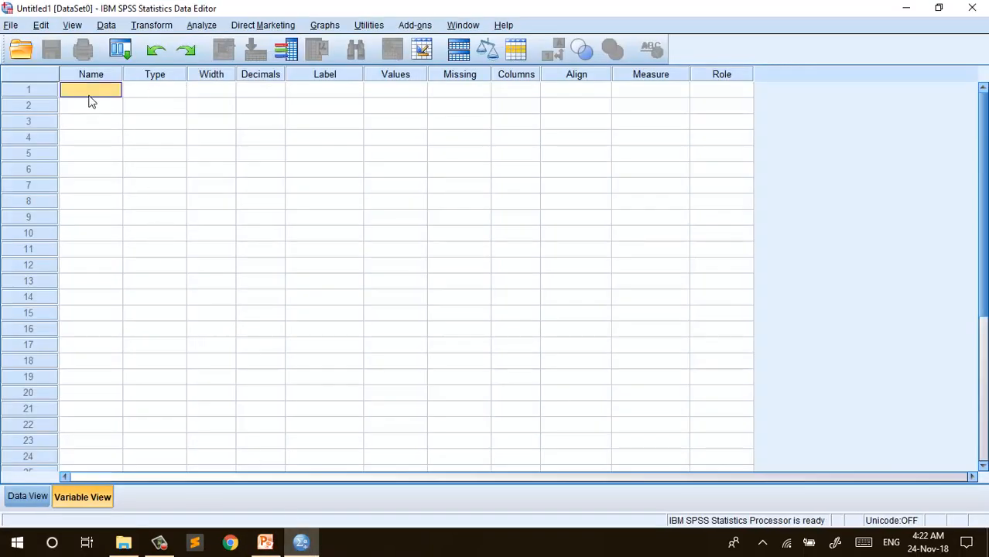
click(144, 94)
click(178, 93)
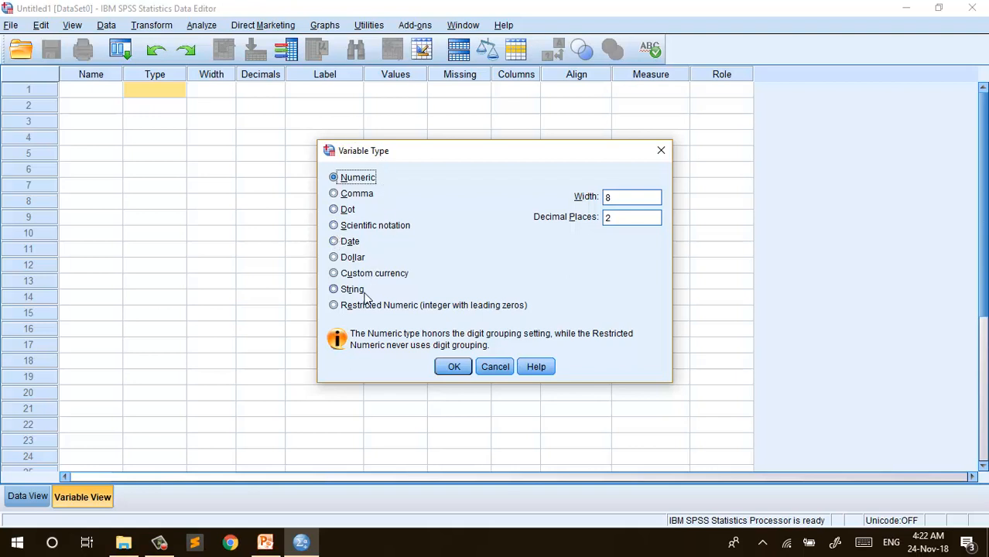
click(497, 368)
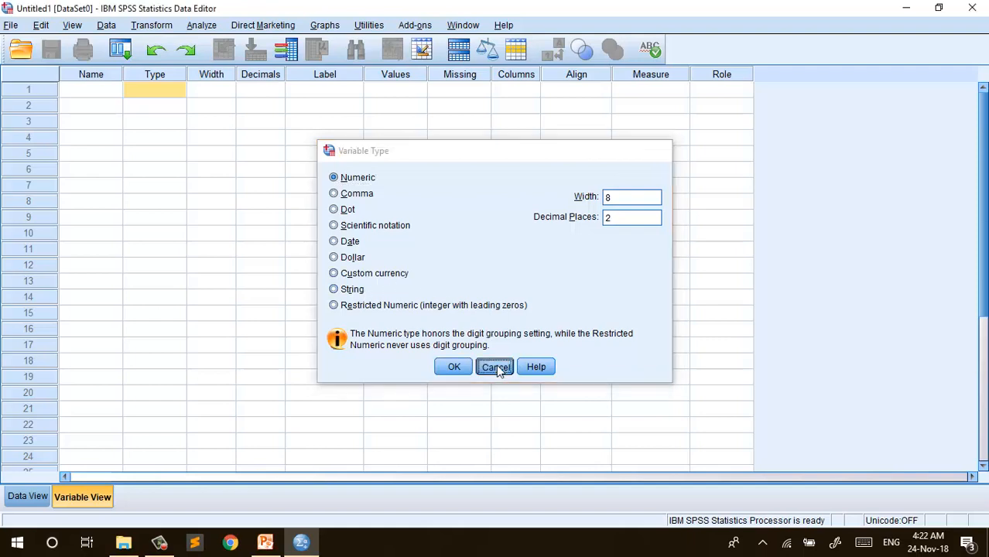
click(159, 541)
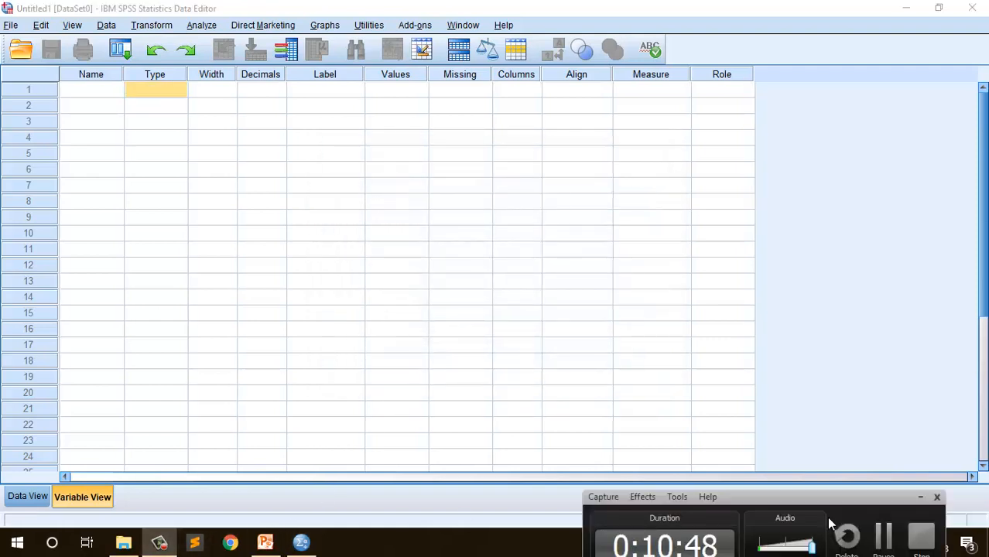
click(159, 541)
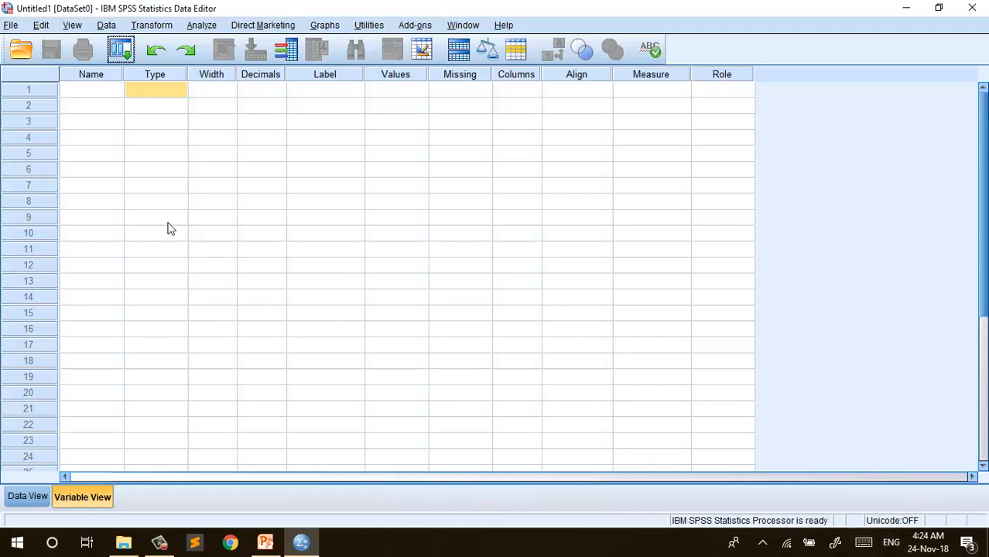
Reopen the Variable Type options from the Type cell of row 1 to review them, and cancel the dialog
click(158, 77)
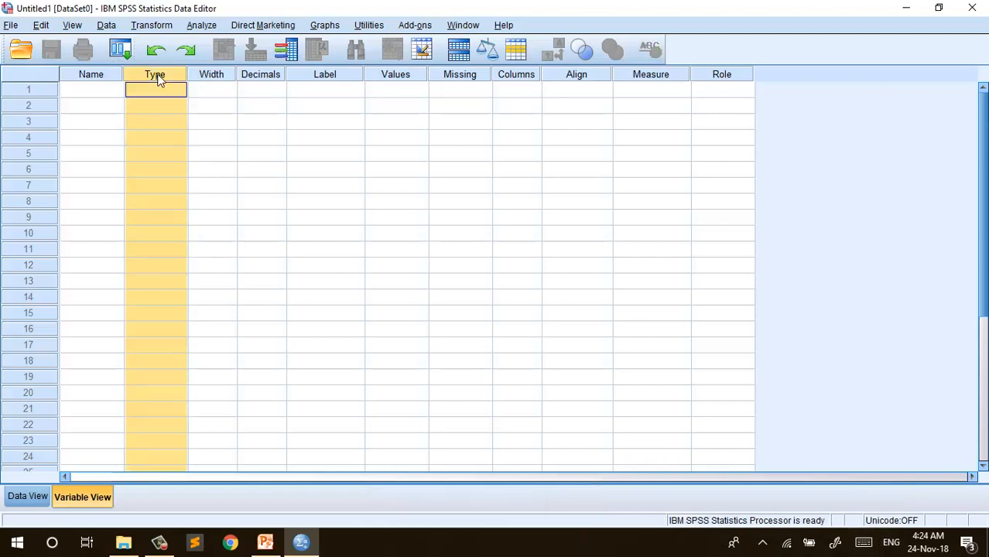
click(171, 89)
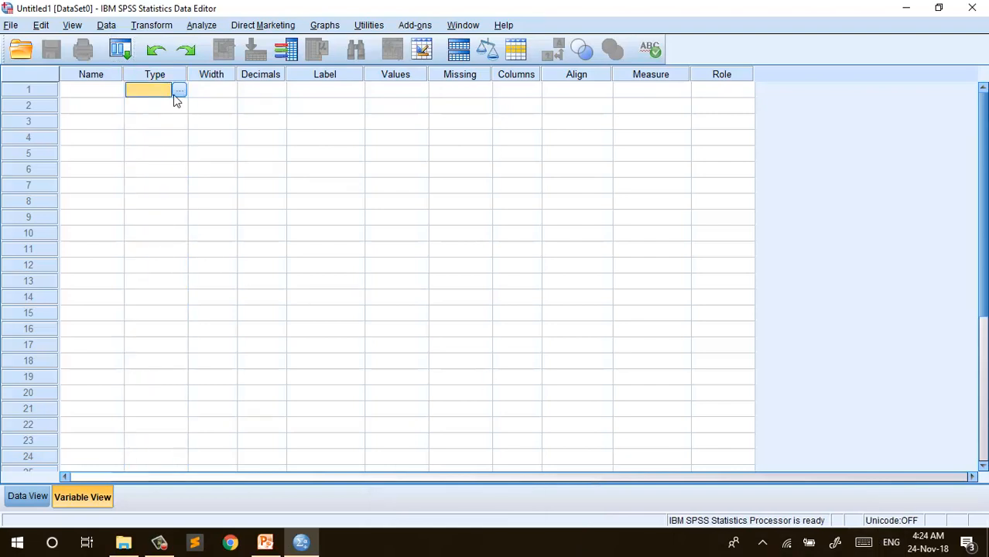
click(179, 90)
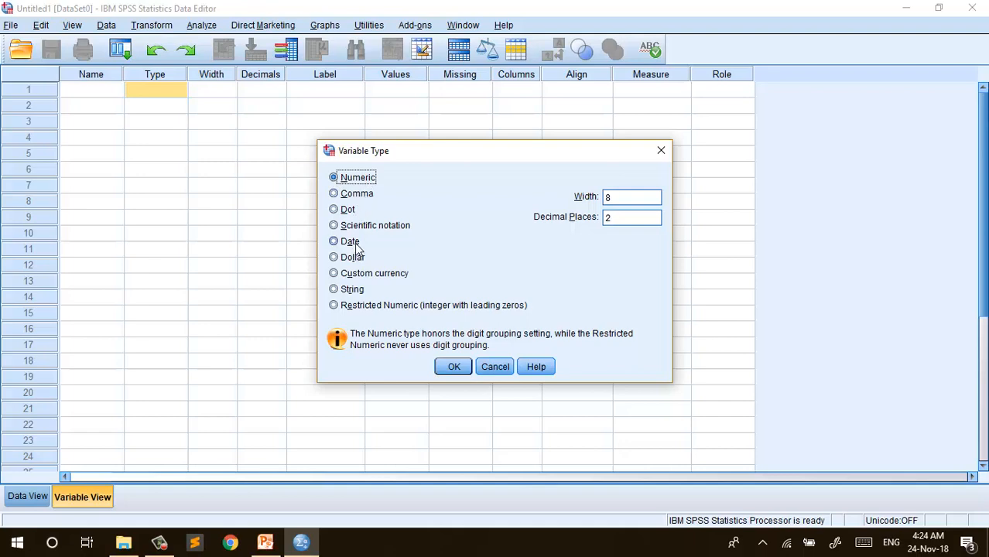
click(495, 366)
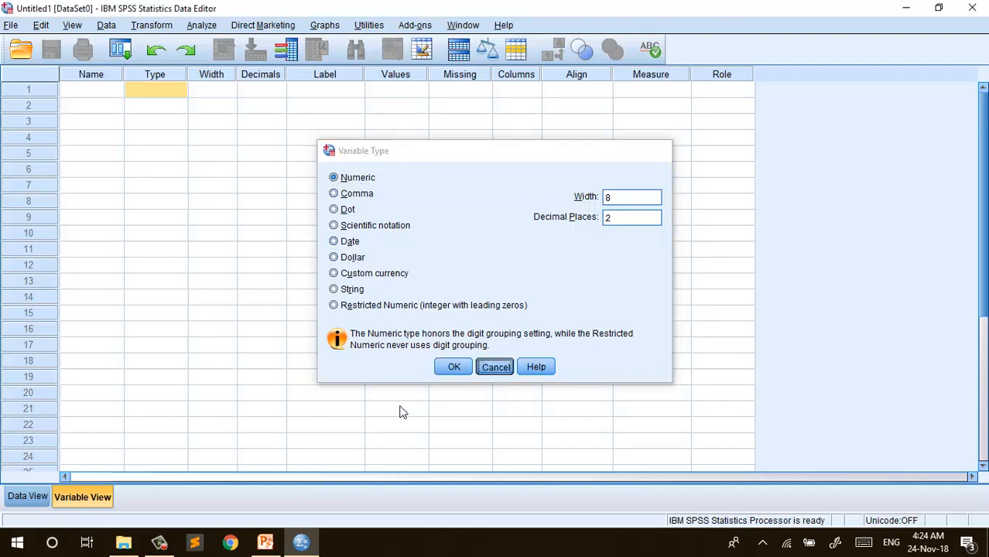
click(158, 541)
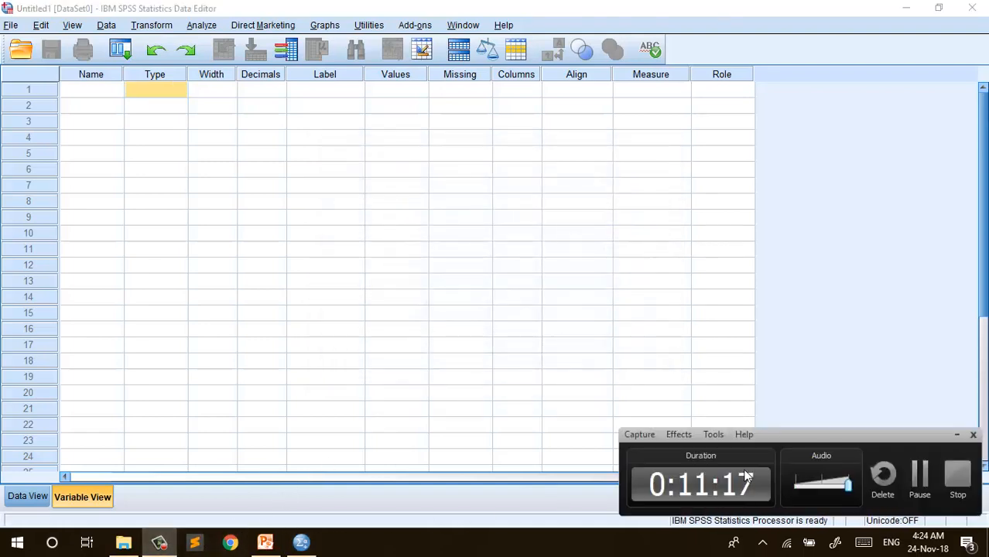
click(929, 478)
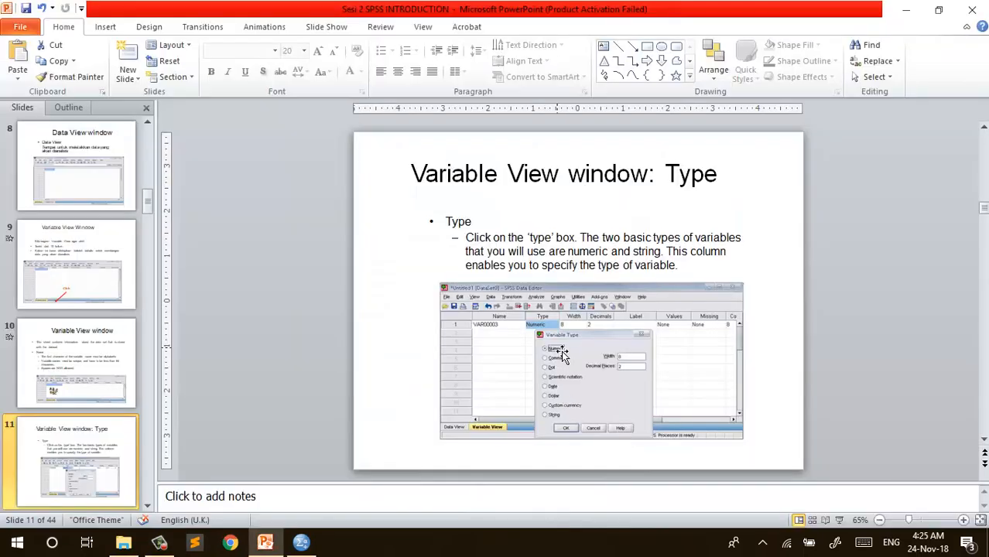
In PowerPoint, insert a new slide after slide 11 and title it "variabel"
right_click(93, 448)
click(118, 265)
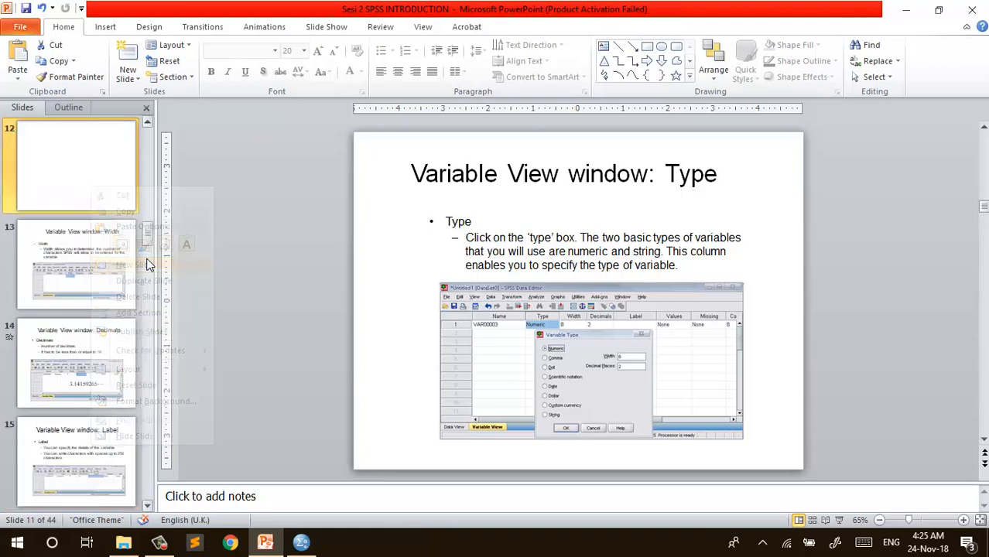
click(499, 194)
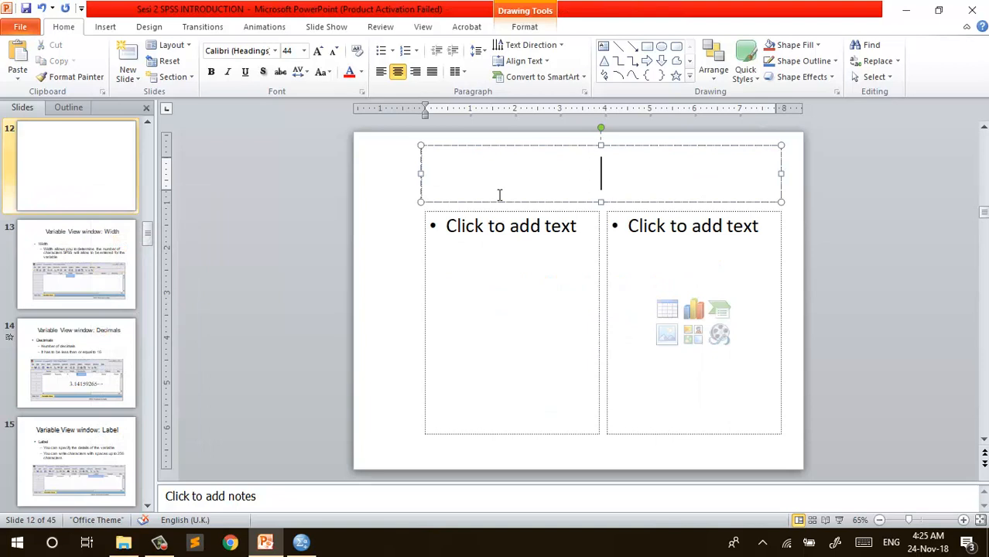
text(var)
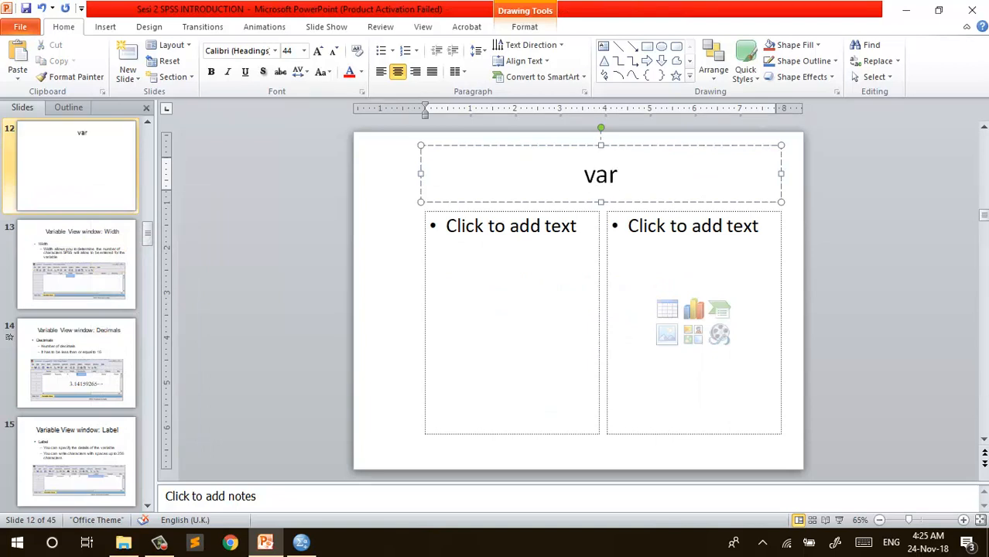
text(iabel)
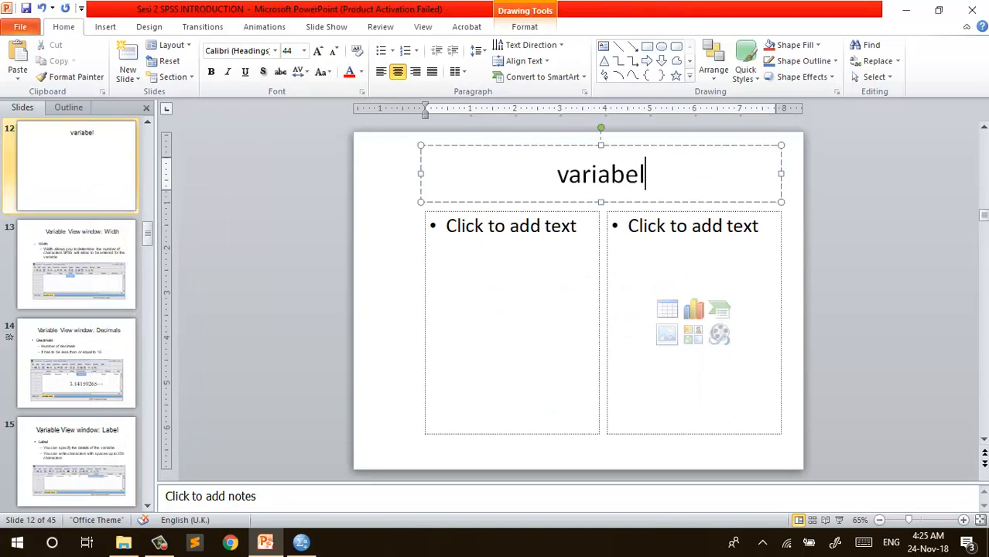
Add the bullets "Usia:.....tahun" and "Angka: numerik" to the first text column of the new slide
click(461, 245)
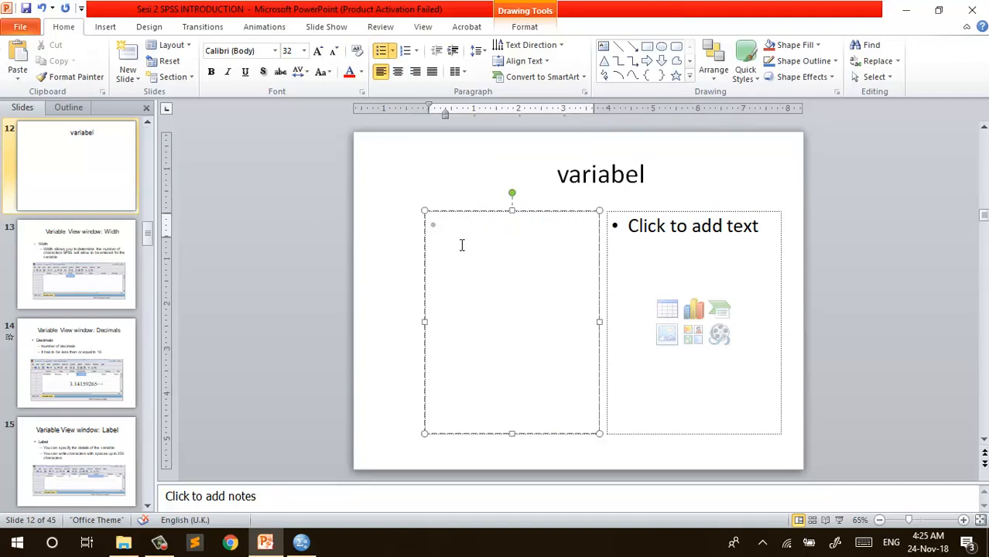
text(usia)
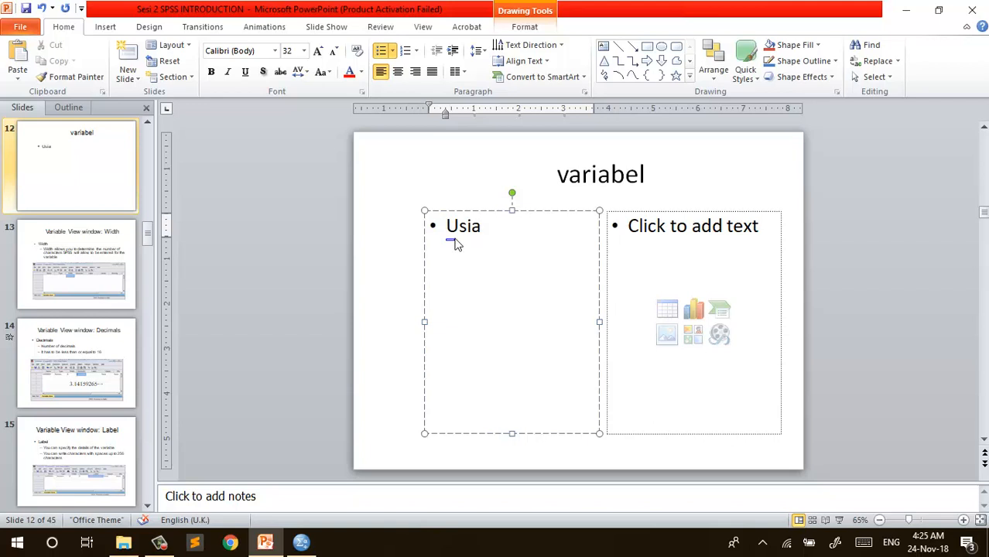
key(BackSpace)
text(:.....tahun)
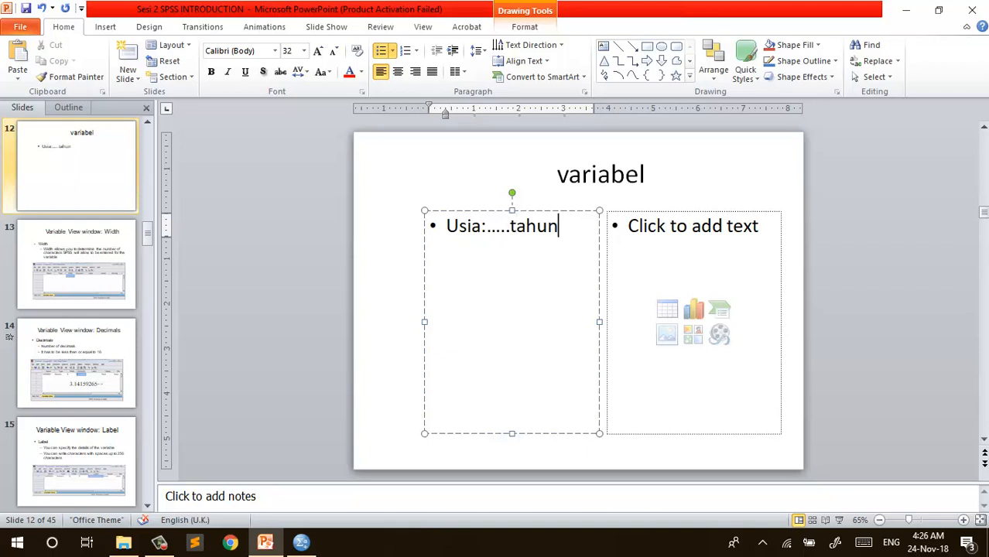
key(Return)
text(angk)
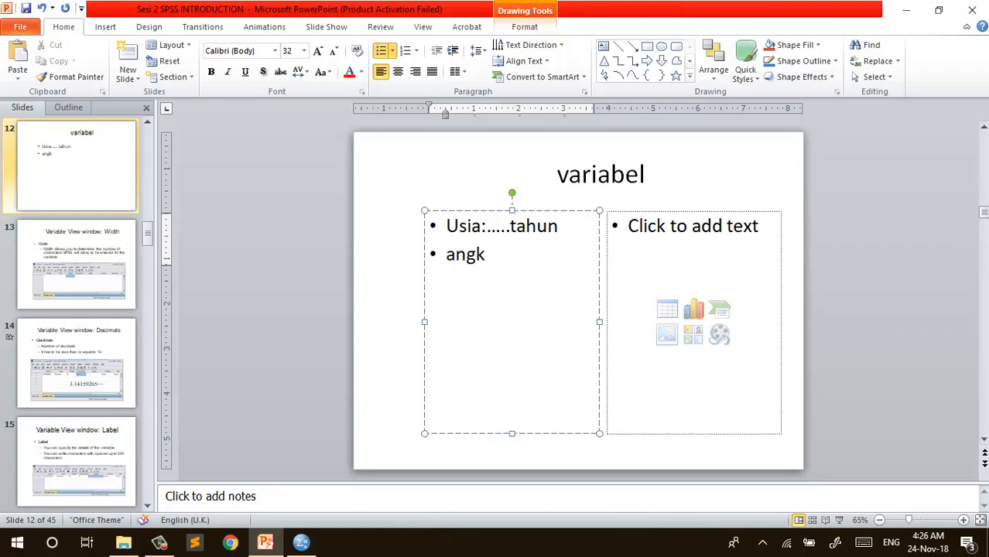
text(a:)
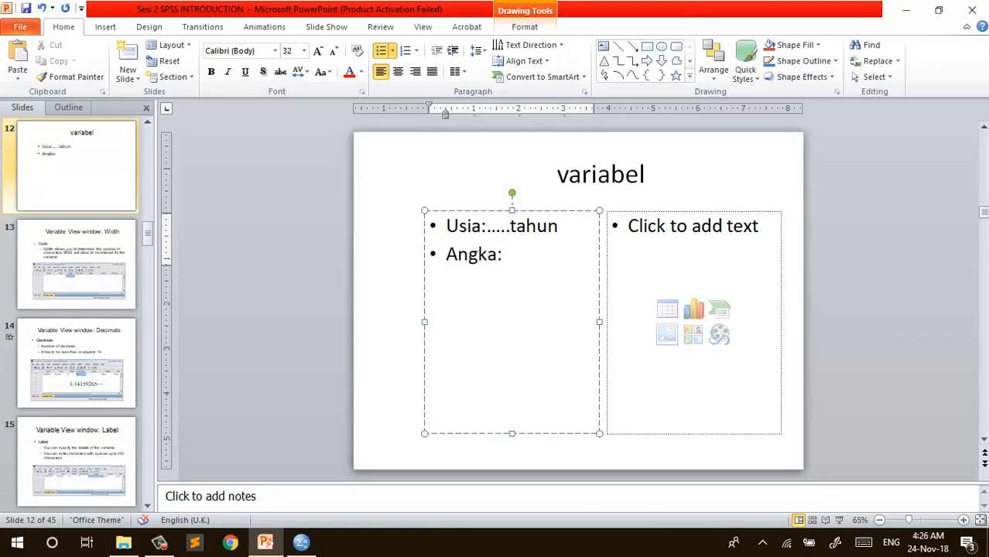
text( numerik)
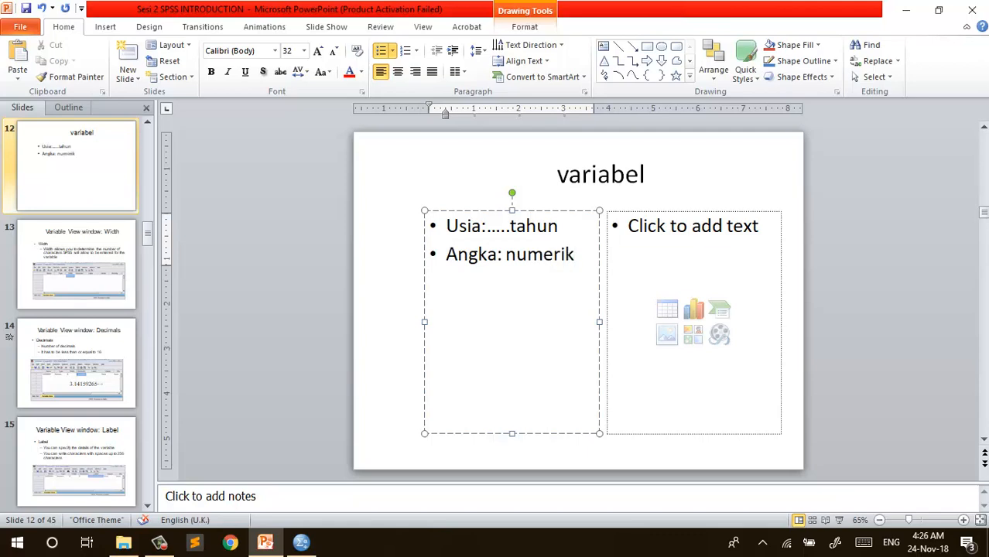
Switch to SPSS, name the row 1 variable "usia" in Variable View, and select its Label cell
click(301, 544)
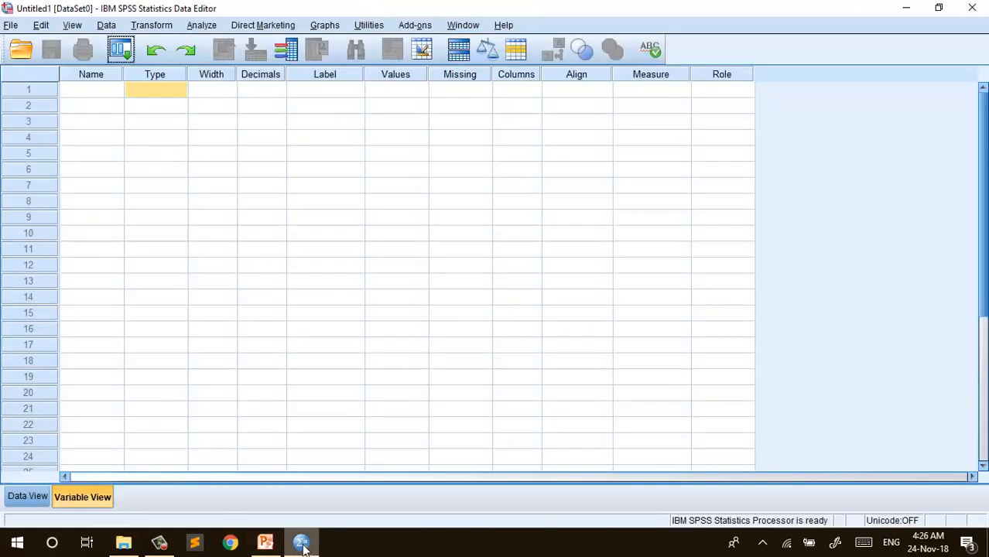
click(86, 94)
click(90, 98)
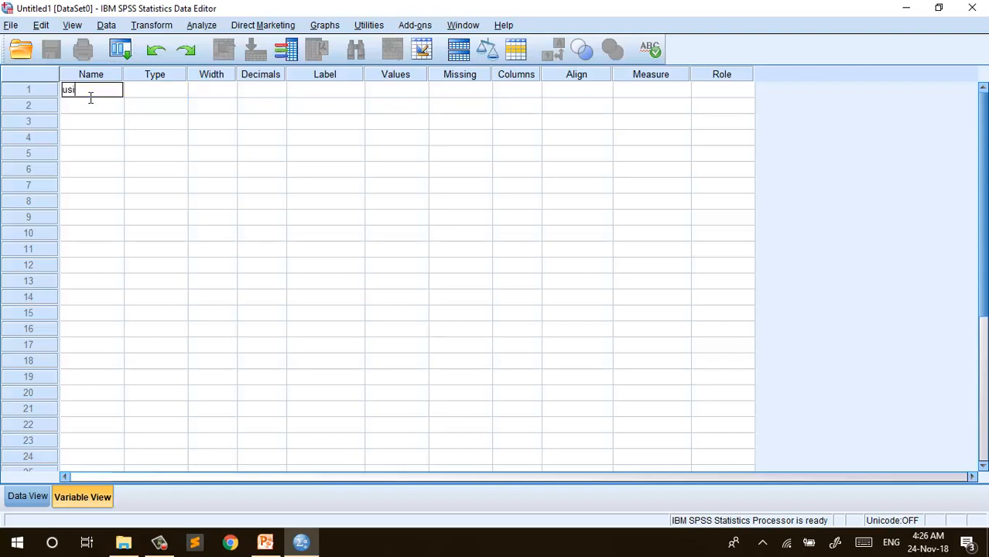
click(147, 123)
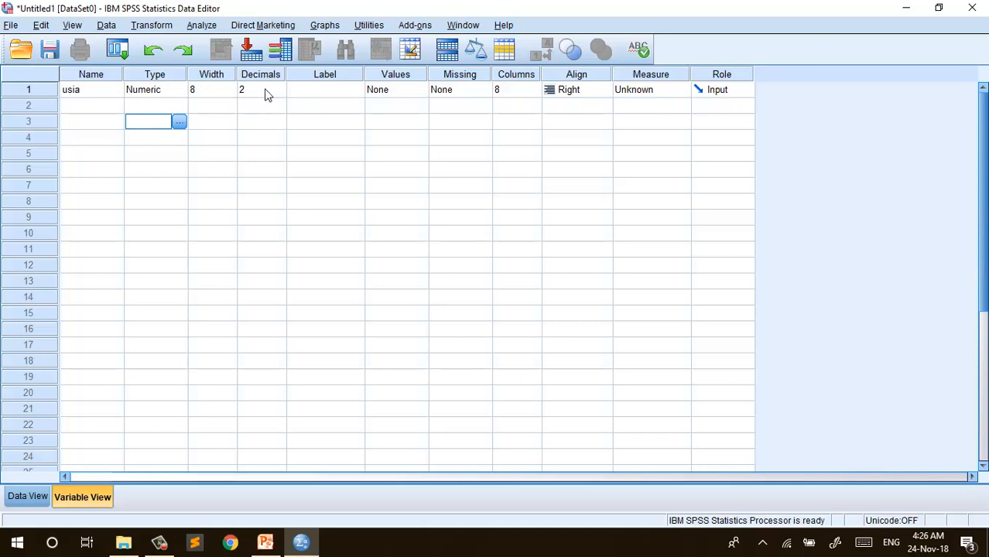
click(311, 99)
click(316, 99)
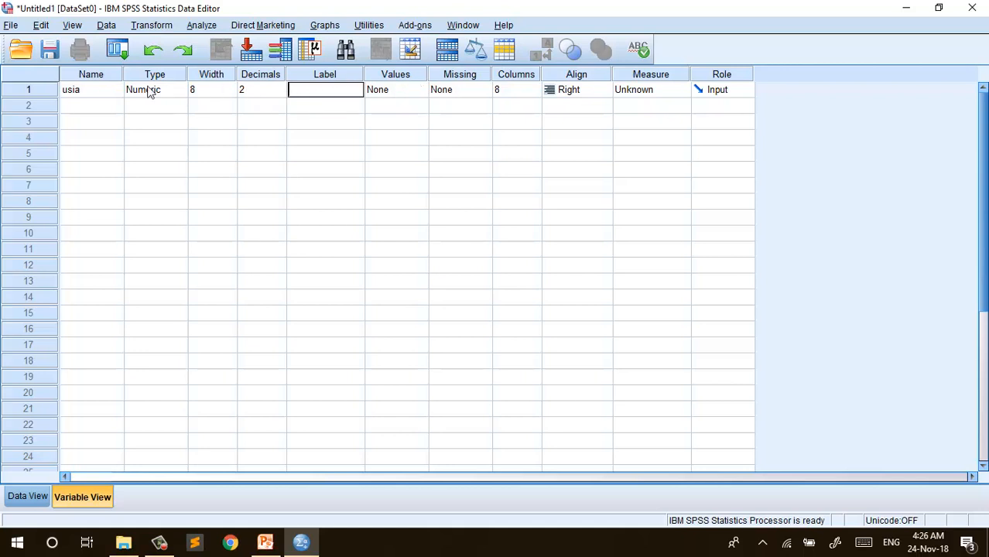
Try to rename the usia variable as "usia responden" with a space in the name
click(88, 97)
click(91, 98)
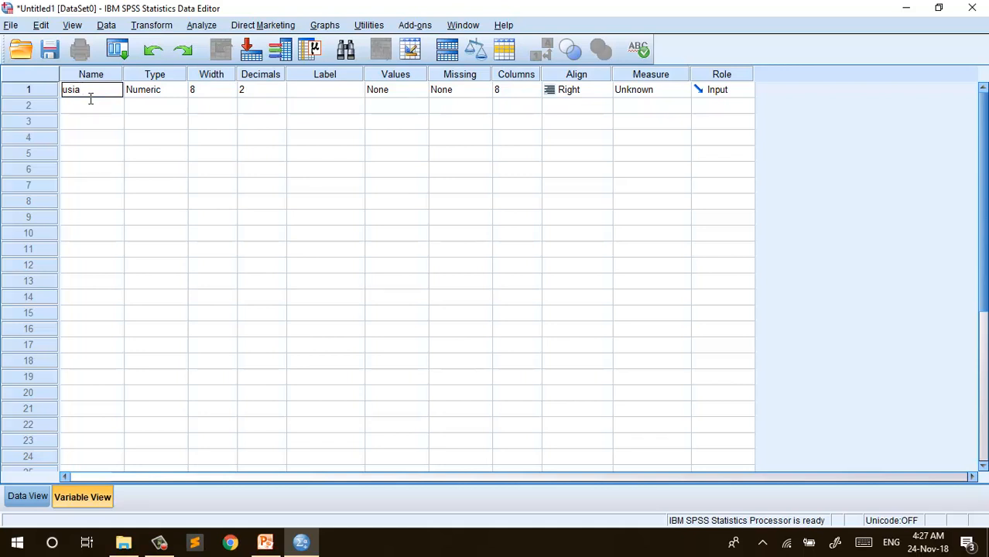
text(responden)
click(96, 153)
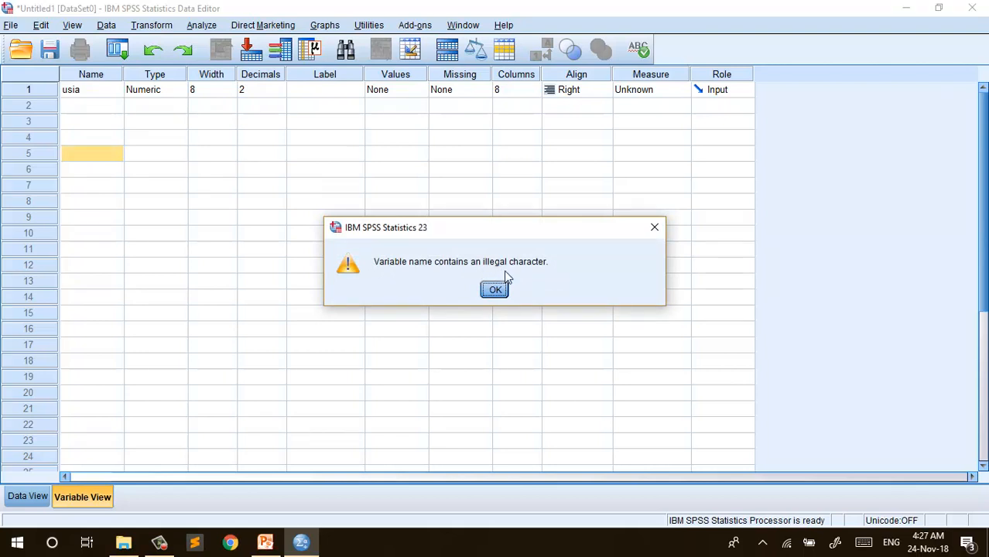
click(496, 293)
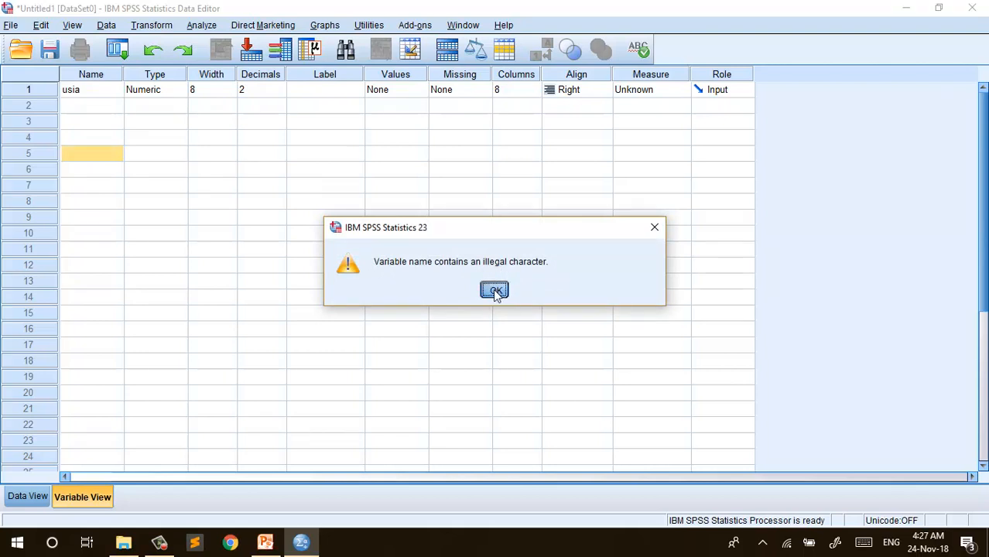
Rename the row 1 variable as "usia_responden" using an underscore
click(78, 91)
click(79, 91)
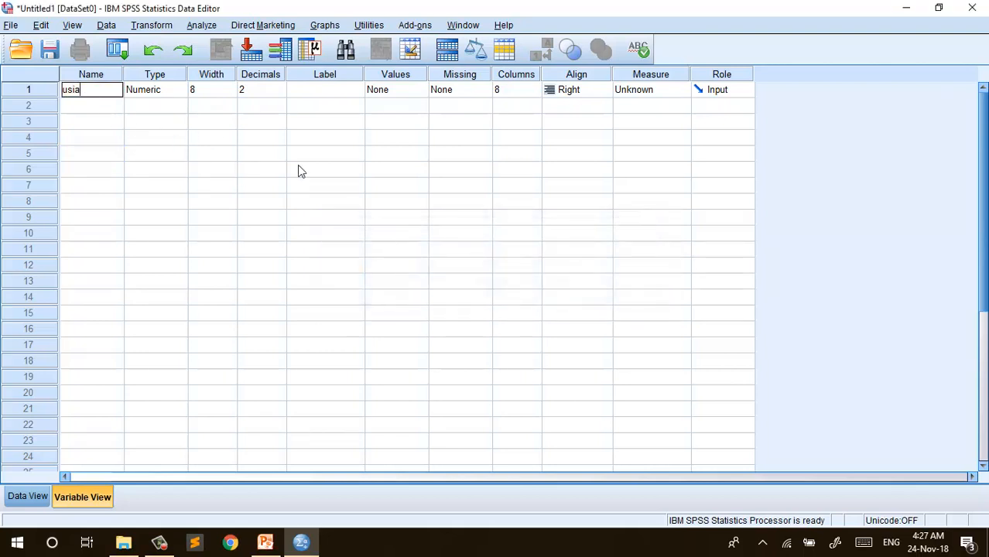
text(_res)
key(BackSpace)
text(ponden)
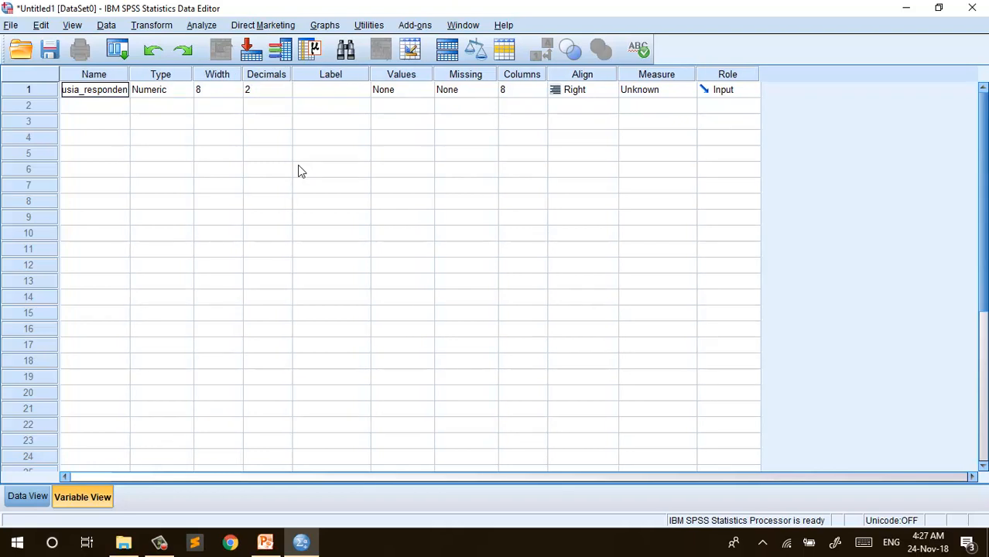
Accept the Numeric type for row 8, and clear the variables in rows 2 to 8
click(189, 204)
click(189, 202)
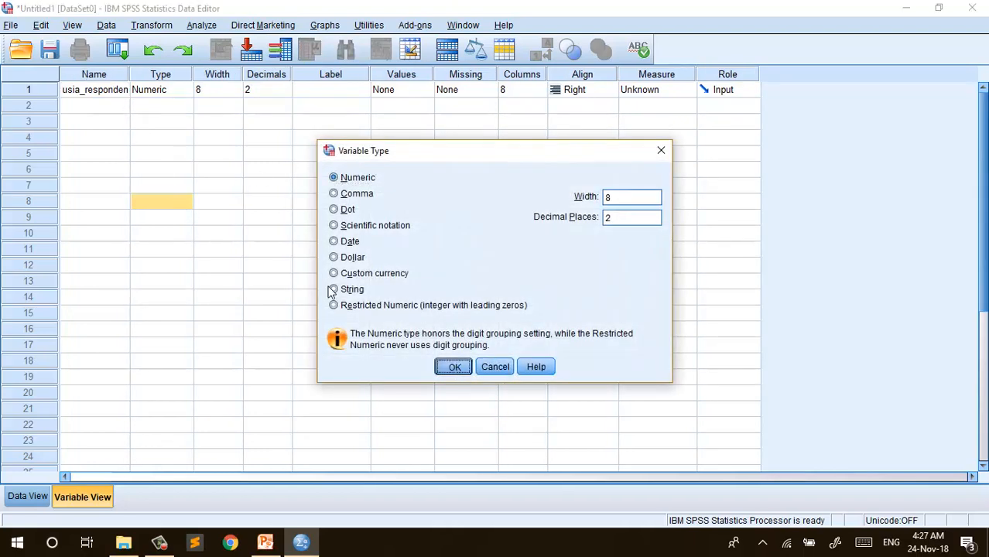
key(Return)
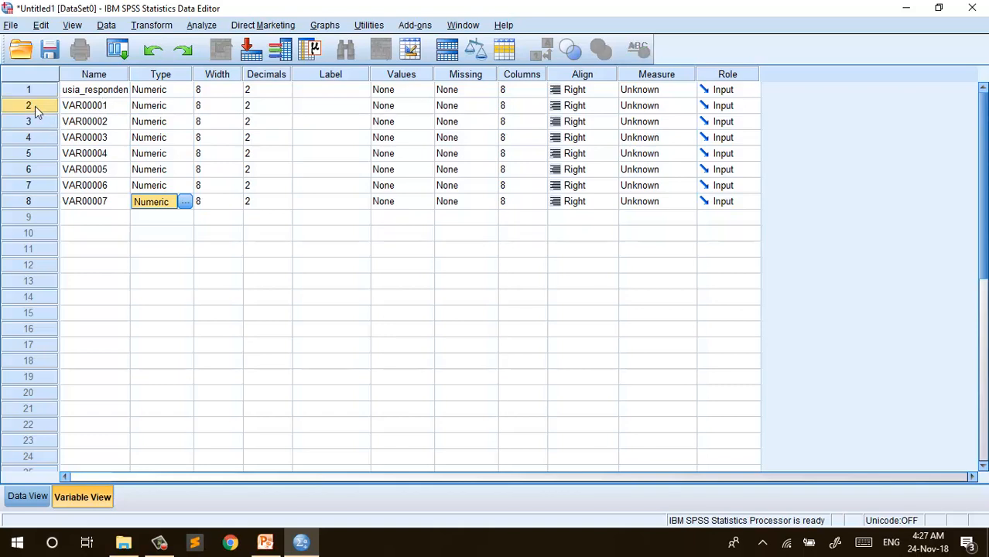
click(29, 106)
shift+click(28, 203)
right_click(28, 205)
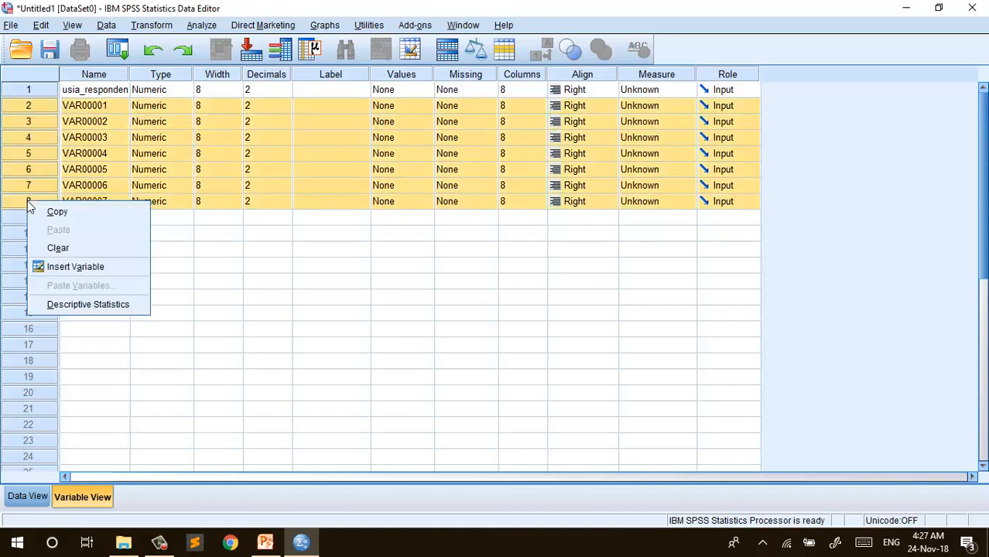
click(79, 247)
Shorten the name of the row 1 variable to "usia"
click(113, 93)
double_click(113, 92)
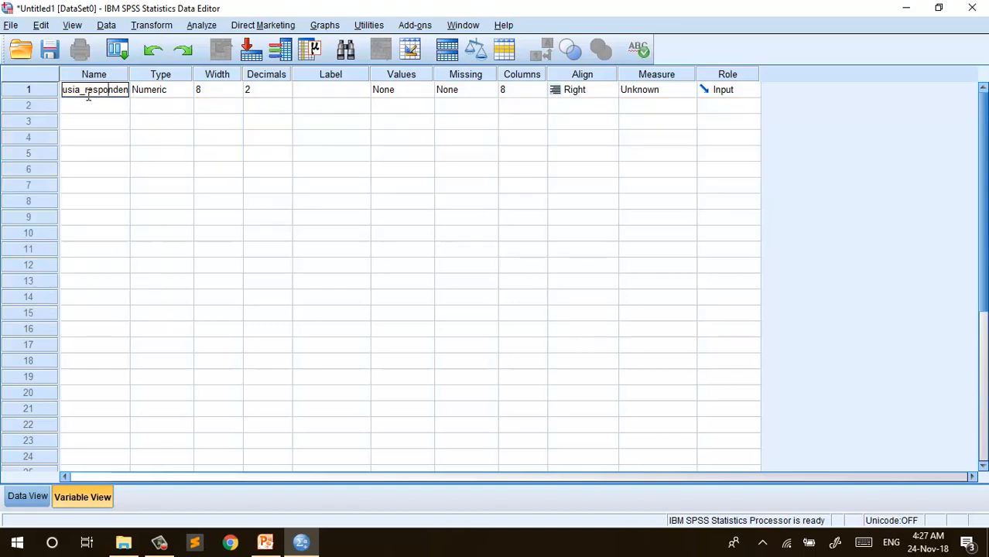
click(89, 93)
key(BackSpace)
key(BackSpace)
key(BackSpace)
key(BackSpace)
key(BackSpace)
key(BackSpace)
key(BackSpace)
key(BackSpace)
key(BackSpace)
key(BackSpace)
Give the usia variable the label "usia responden"
click(334, 101)
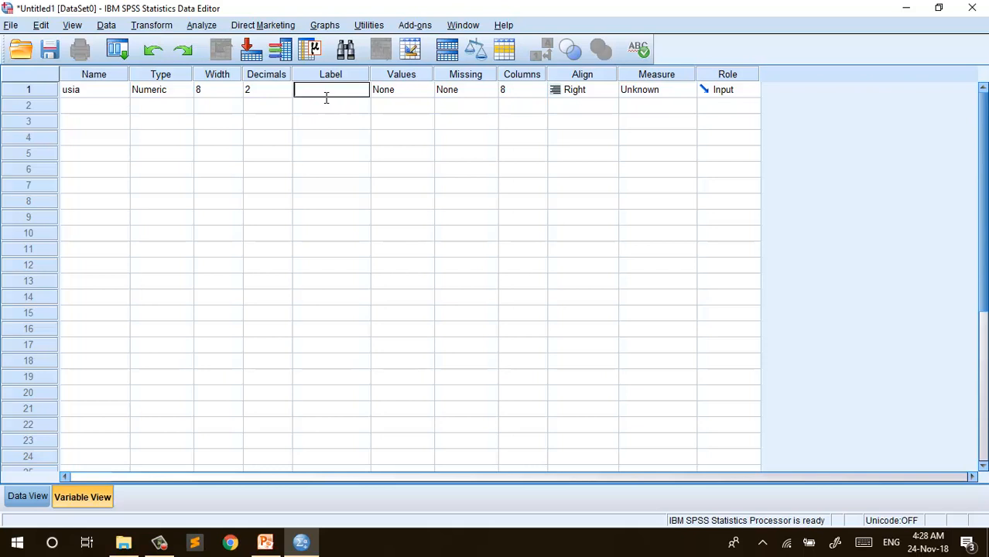
text(usia responden)
click(311, 158)
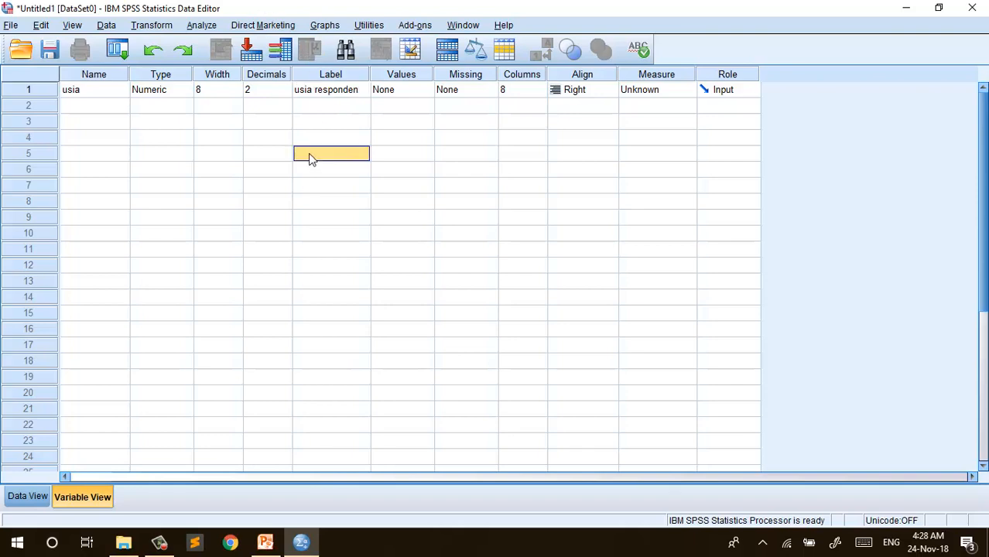
In Data View, enter the values 10 and 20 in rows 1 and 2 of the usia column
click(41, 499)
drag(462, 472, 161, 470)
click(87, 111)
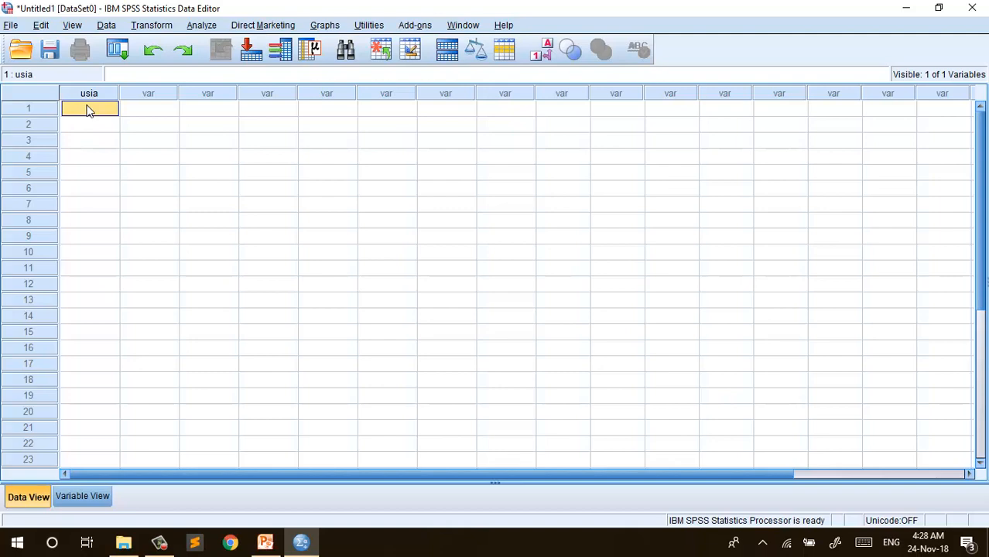
text(10)
key(Return)
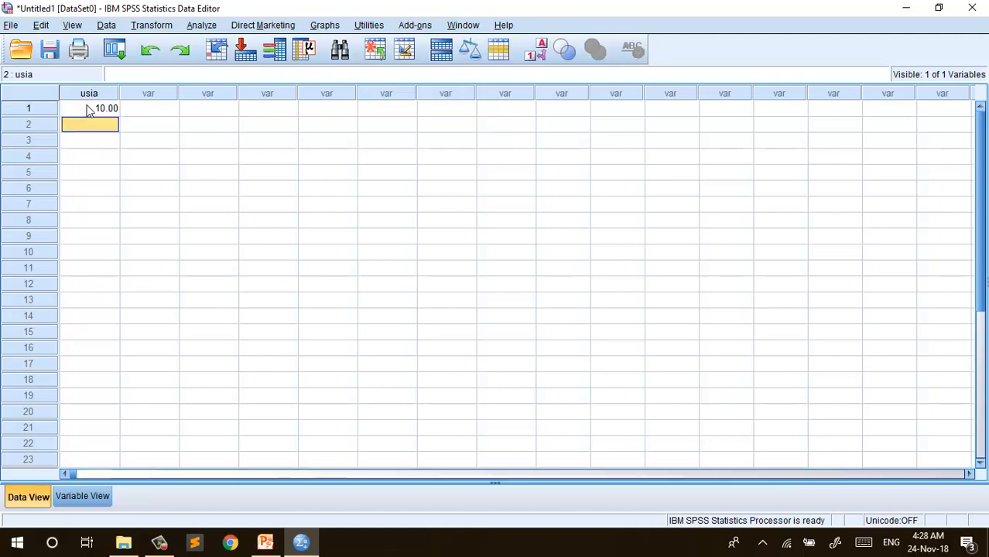
text(20)
click(147, 175)
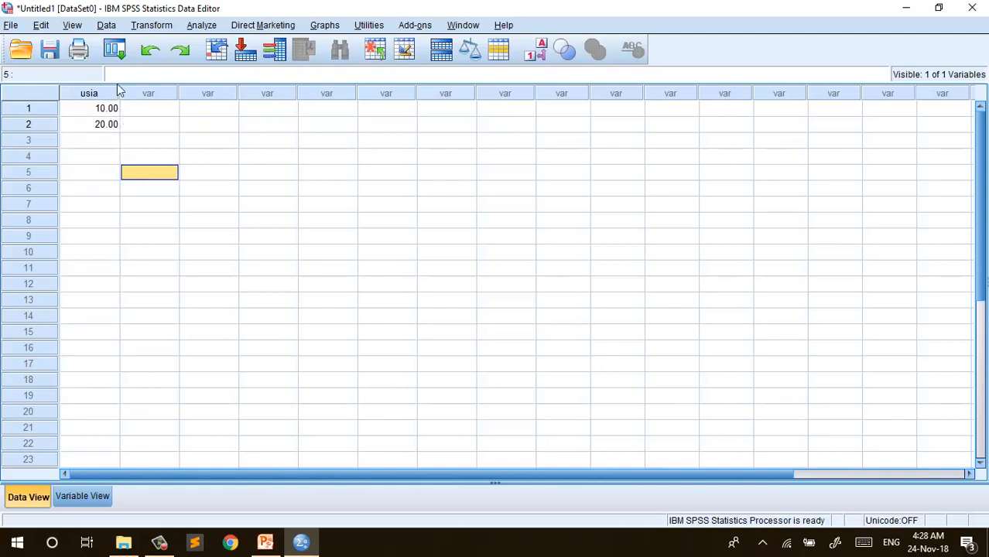
In Variable View, set the decimals of the usia variable to 0
click(83, 495)
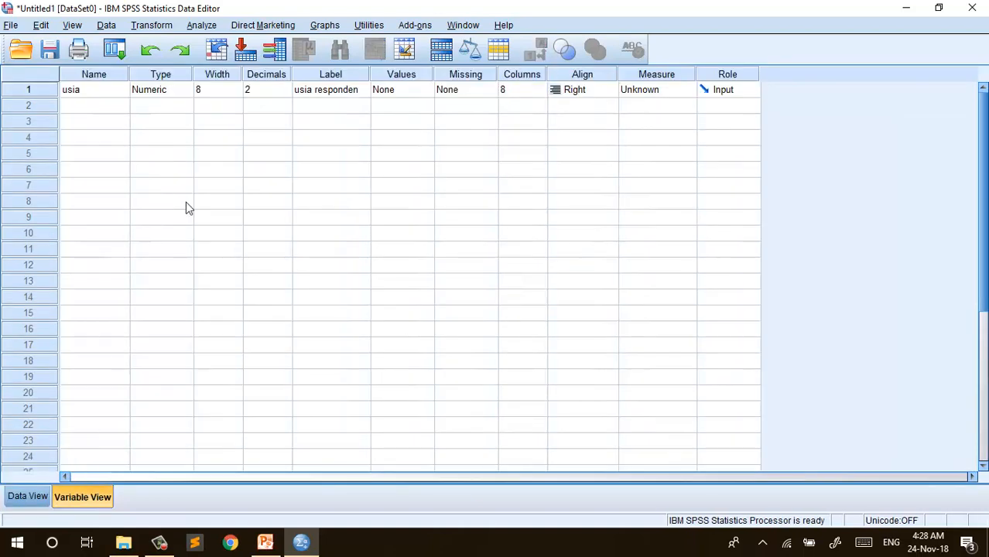
click(275, 93)
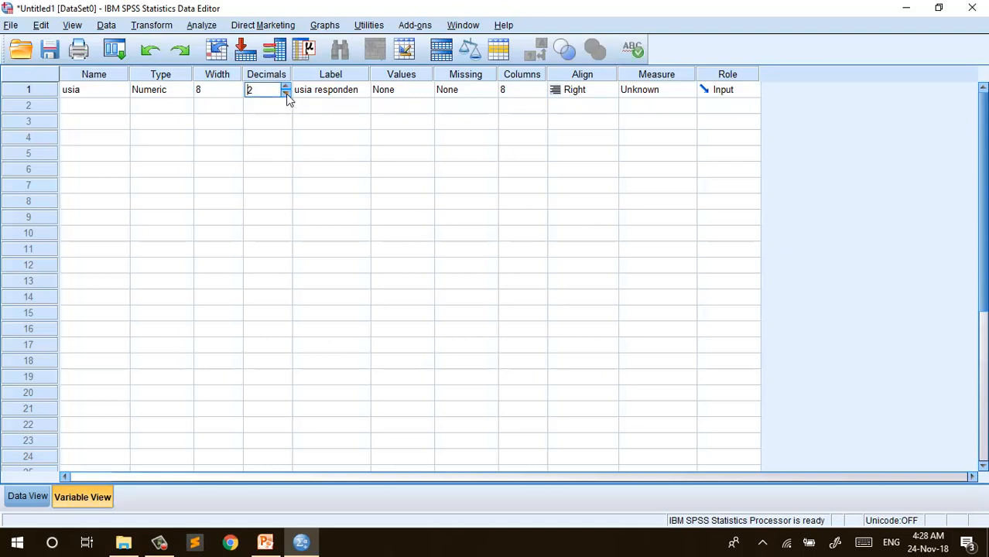
click(287, 93)
click(285, 93)
Return to Data View and enter 30, 40 and 50 in rows 3 to 5 of the usia column
click(40, 495)
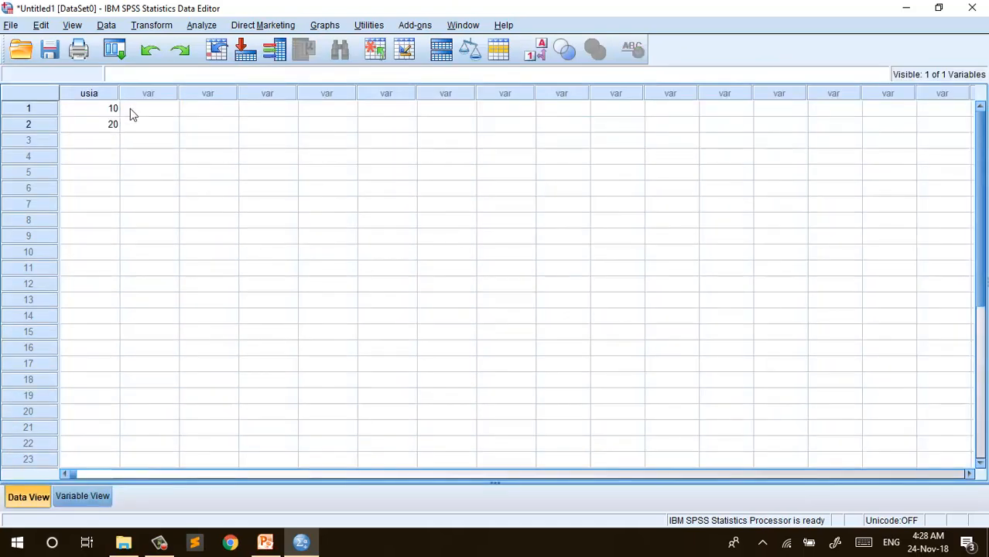
click(110, 144)
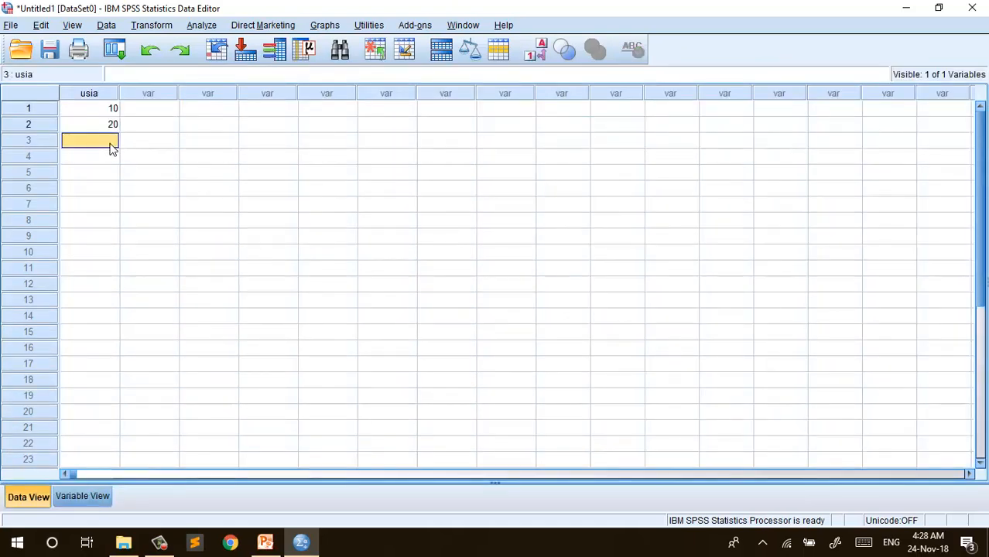
text(30)
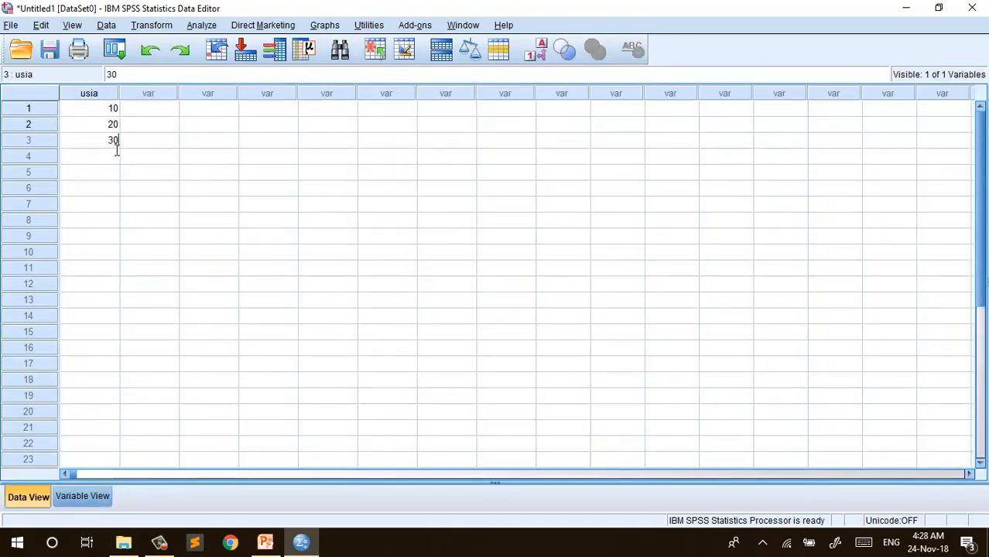
click(112, 150)
text(40)
key(Return)
text(50)
click(133, 204)
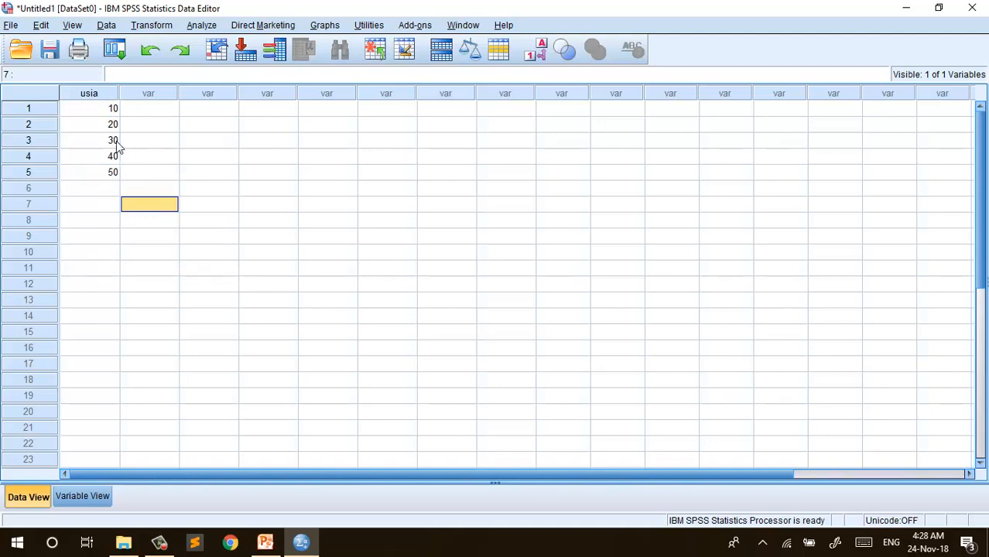
In Variable View, add a second variable named "alamat" in row 2
click(95, 495)
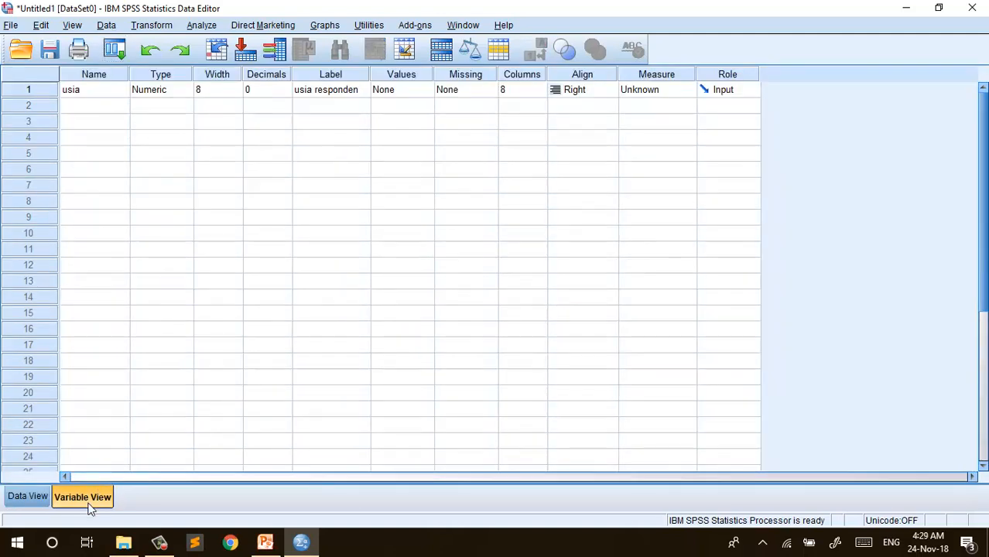
click(94, 113)
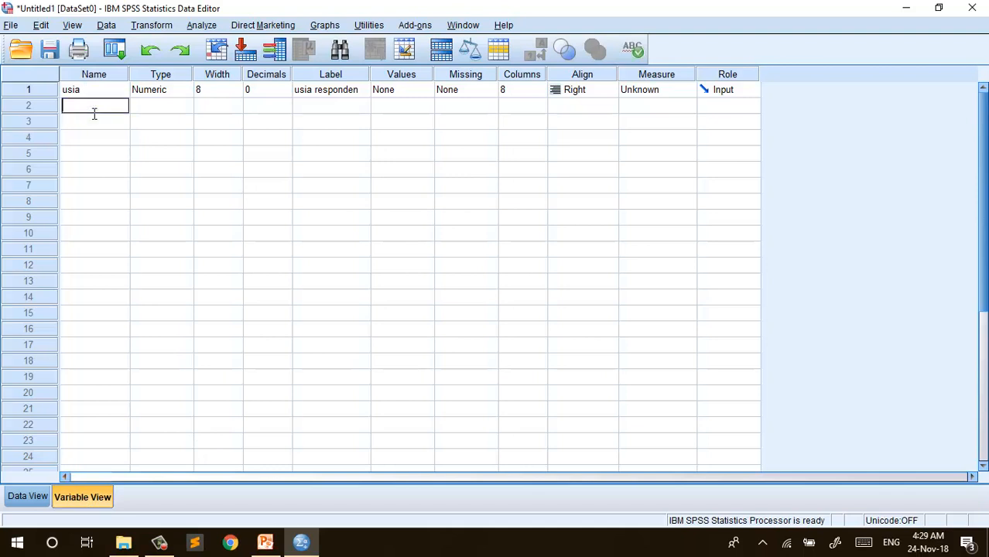
text(alamat)
click(110, 153)
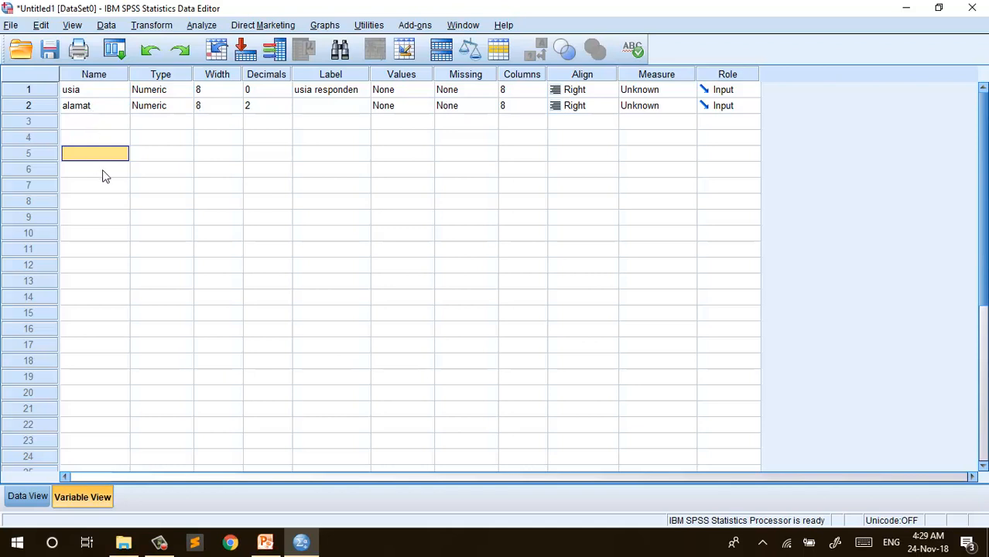
In Data View, try to enter a street address as text in row 1 of the numeric alamat column
click(36, 495)
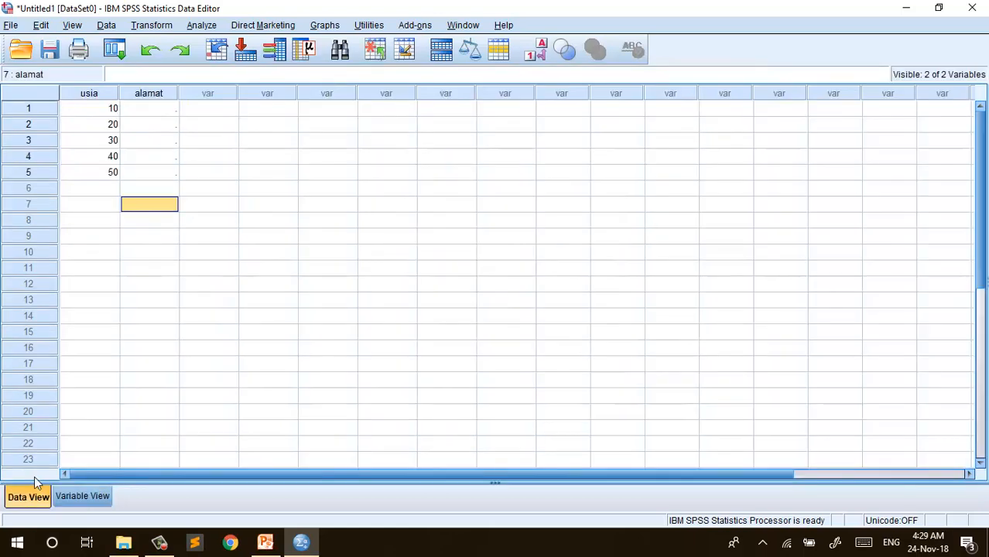
click(166, 109)
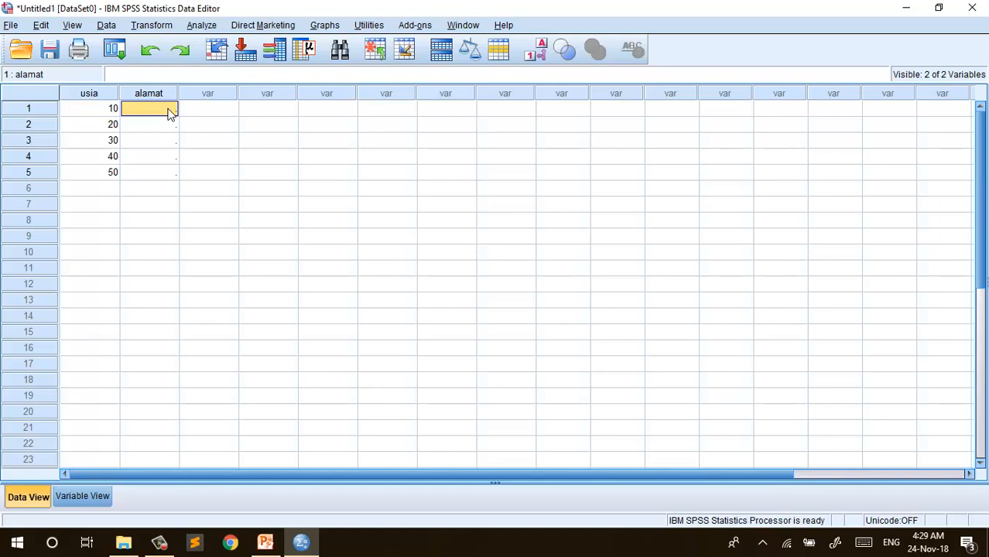
text(jalan)
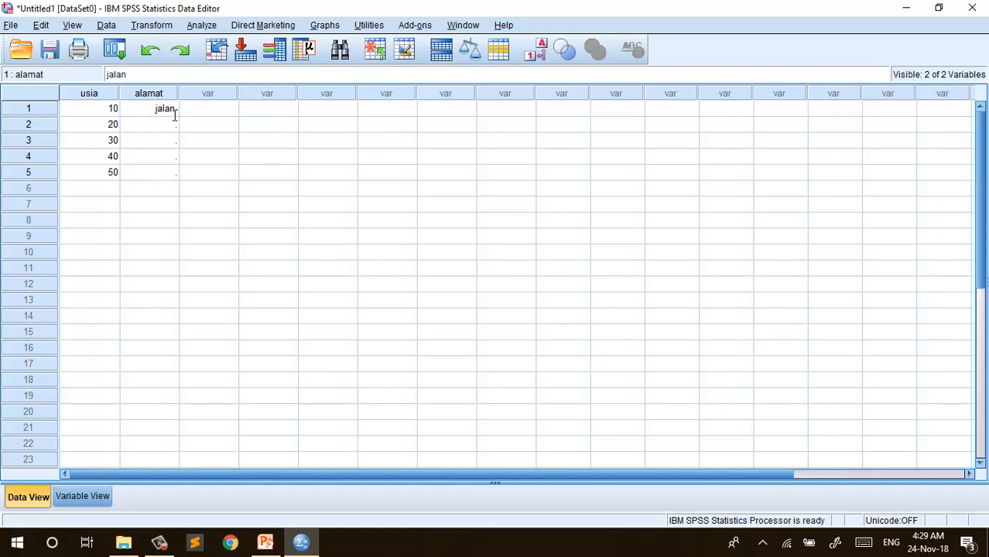
text( pEmuda)
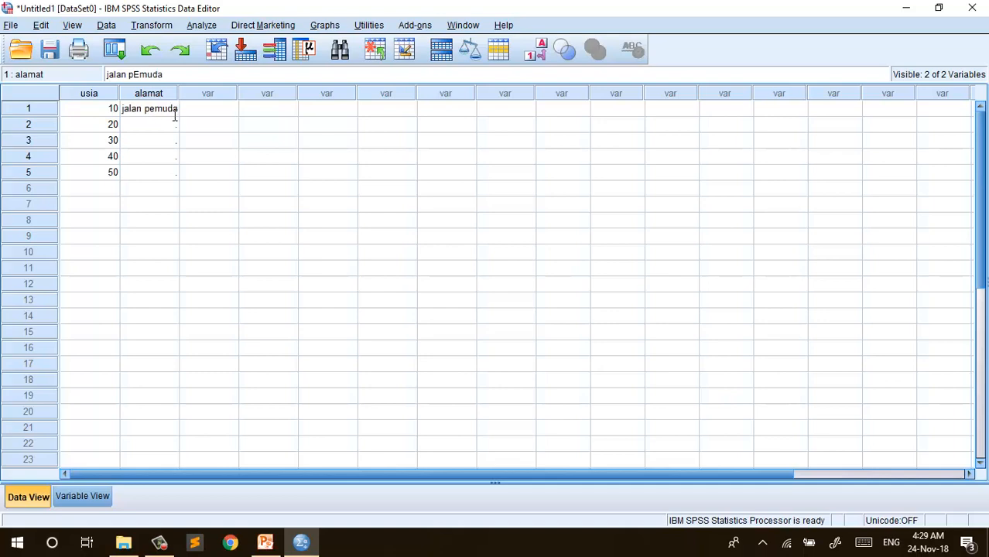
click(230, 147)
click(135, 112)
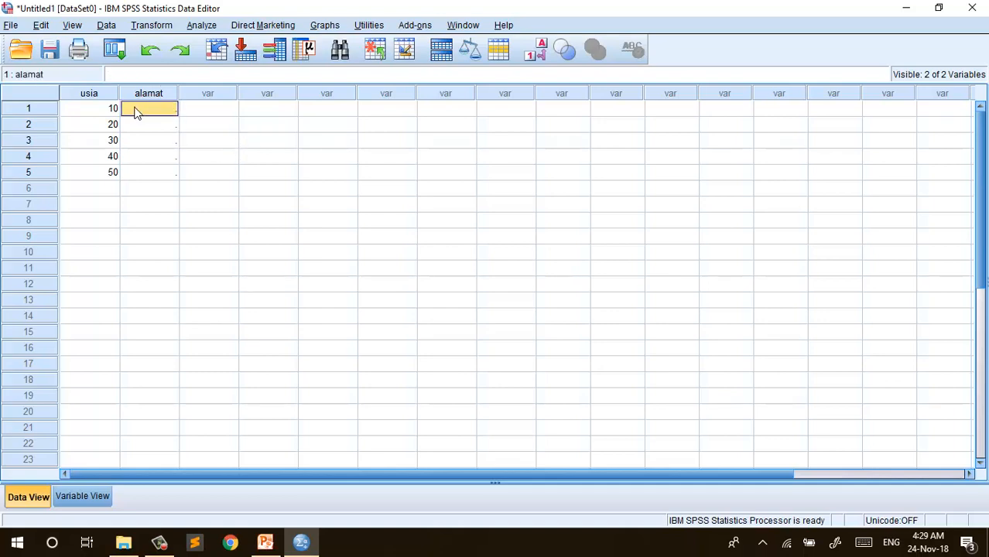
In Variable View, change the type of the alamat variable to String
click(103, 499)
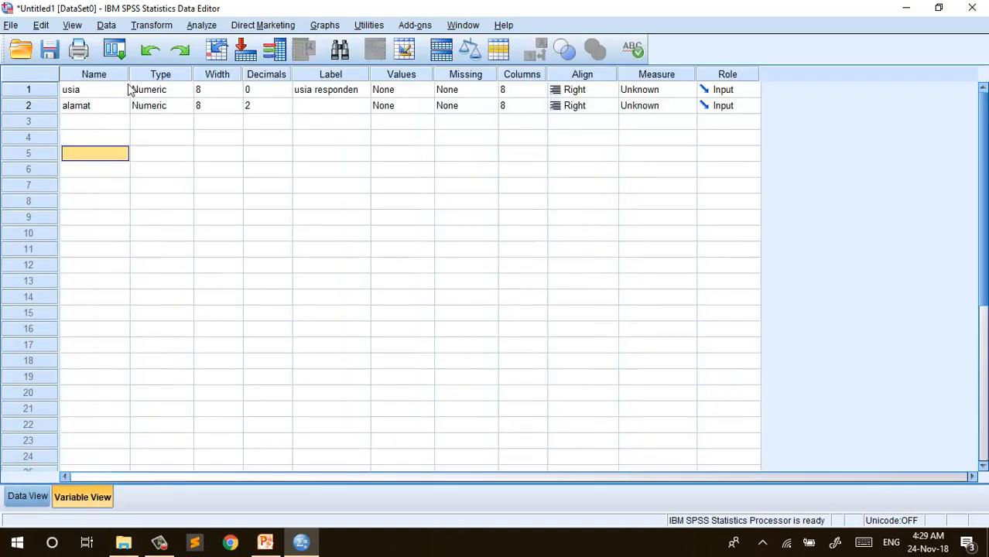
click(160, 111)
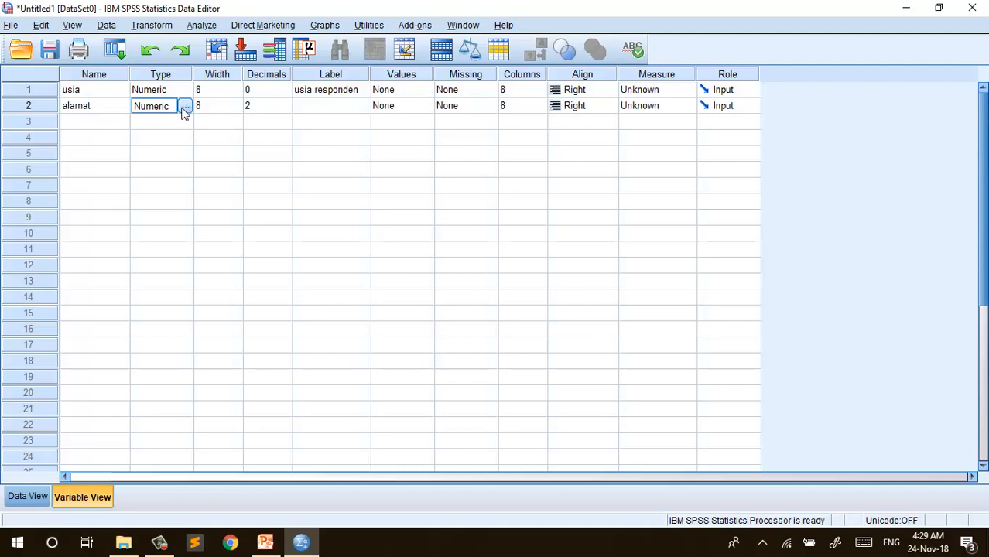
click(184, 108)
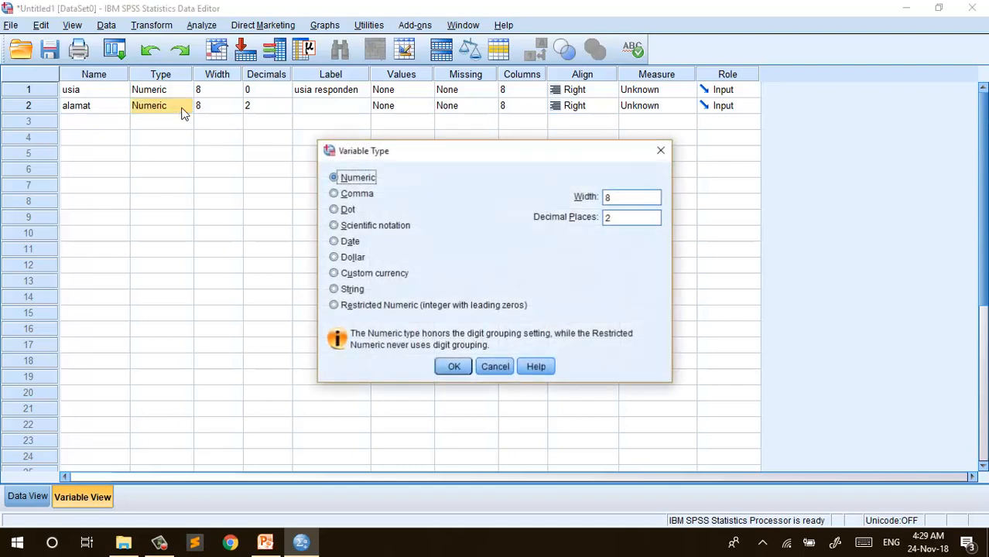
click(346, 288)
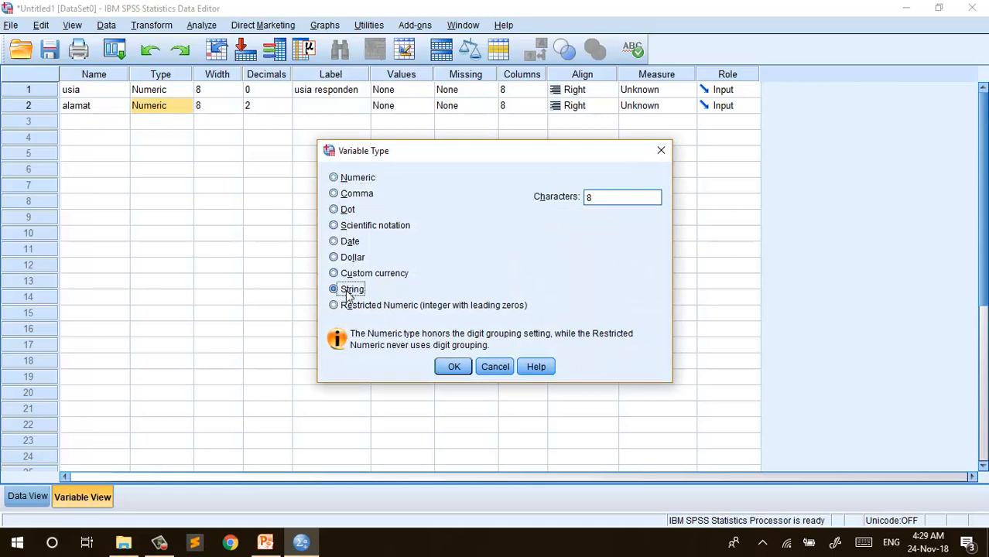
click(453, 366)
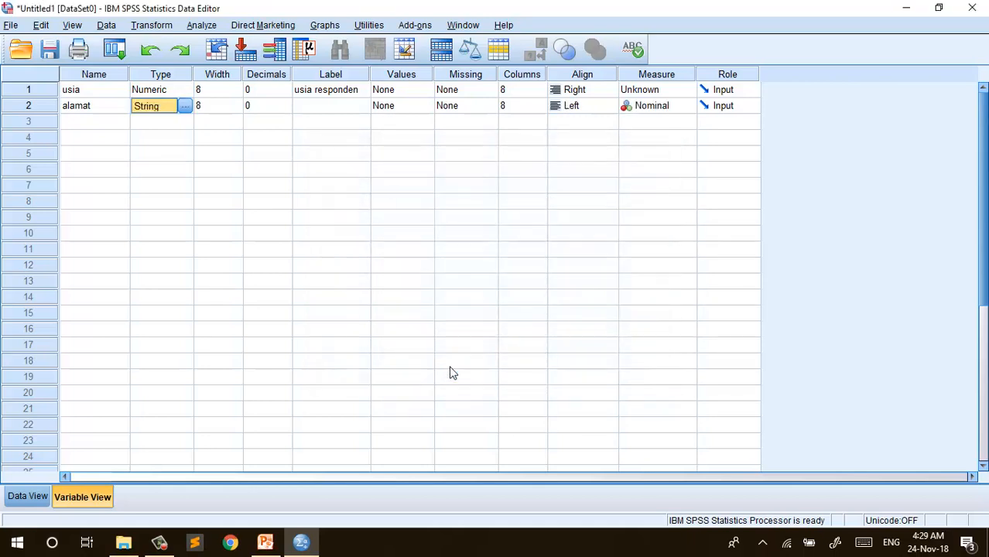
In Data View, widen the alamat column and start entering a street address in its first row
click(27, 498)
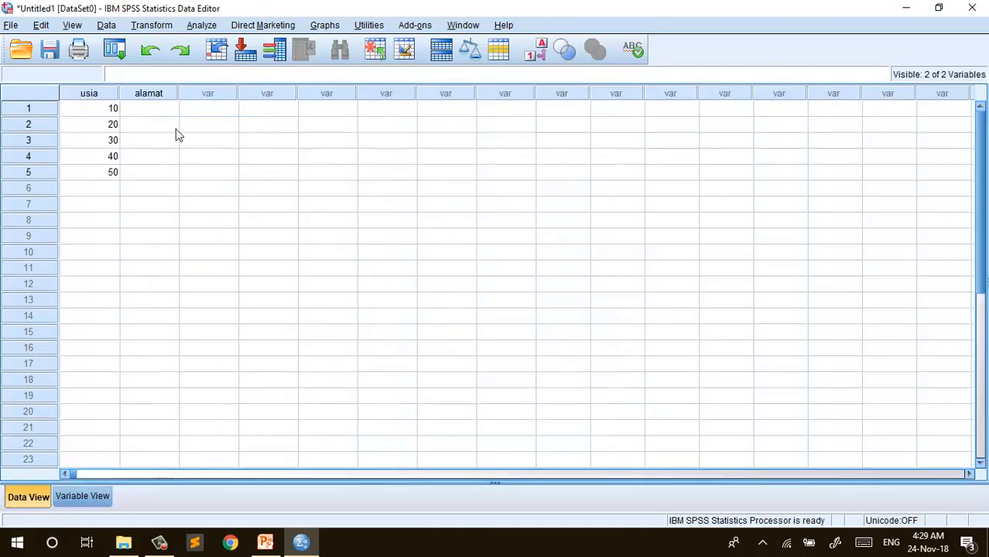
drag(178, 93, 263, 106)
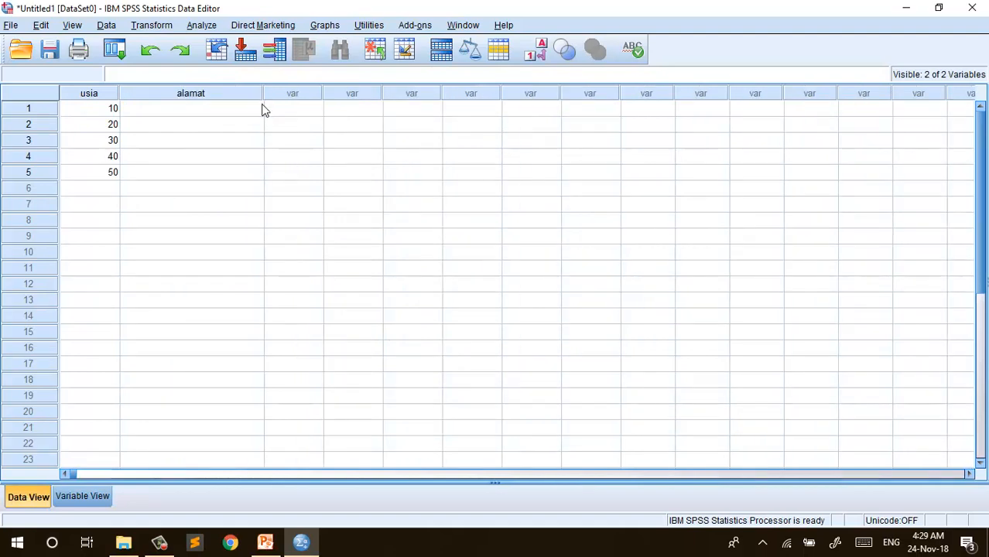
click(177, 112)
double_click(182, 116)
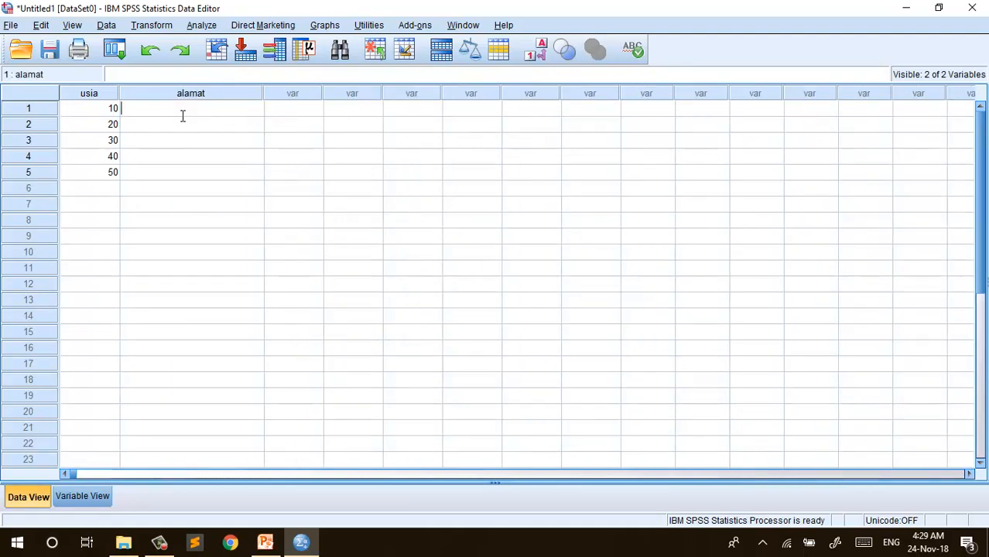
text(jalan pe)
In Variable View, set the width of the alamat variable to 30
click(83, 495)
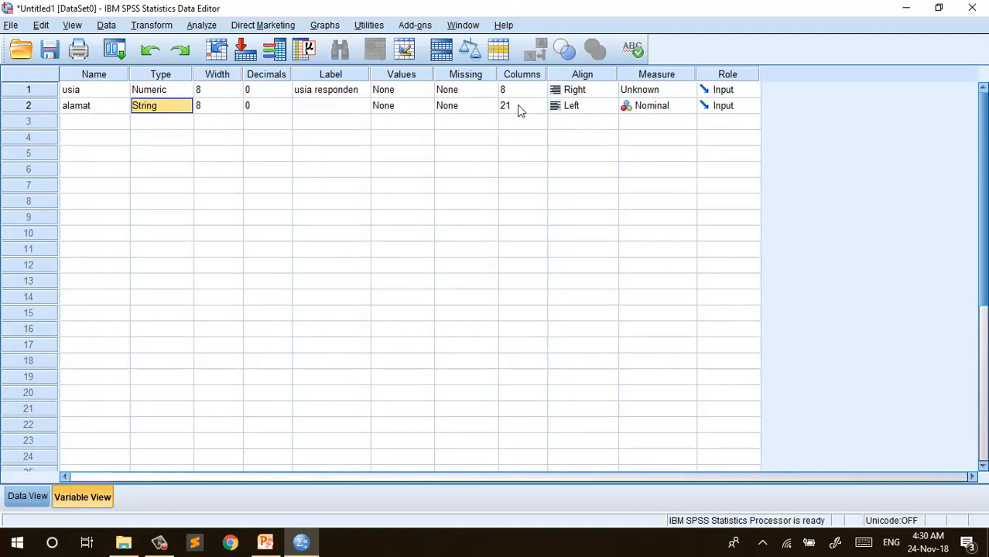
click(207, 109)
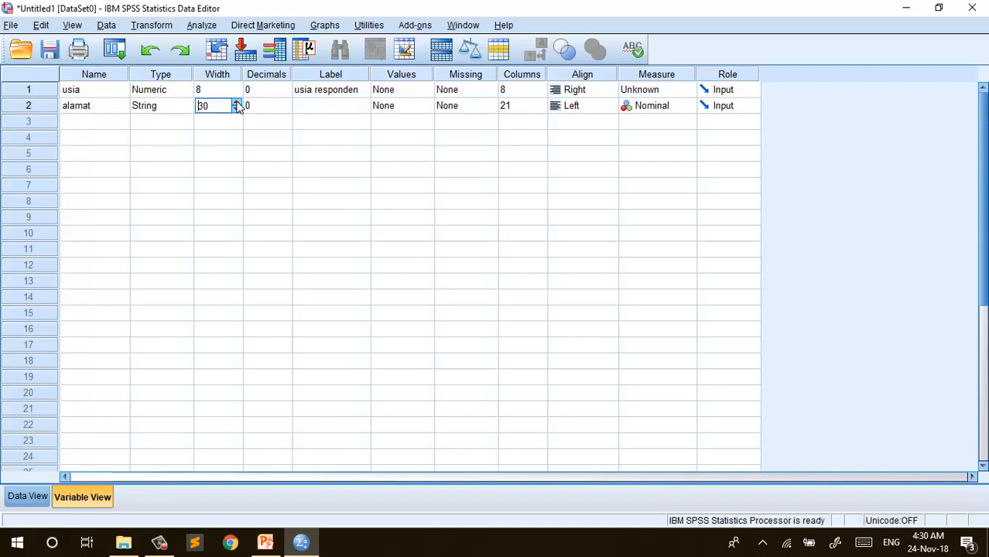
click(213, 153)
Return to Data View and complete the street address with its house number in row 1 of the alamat column
click(17, 495)
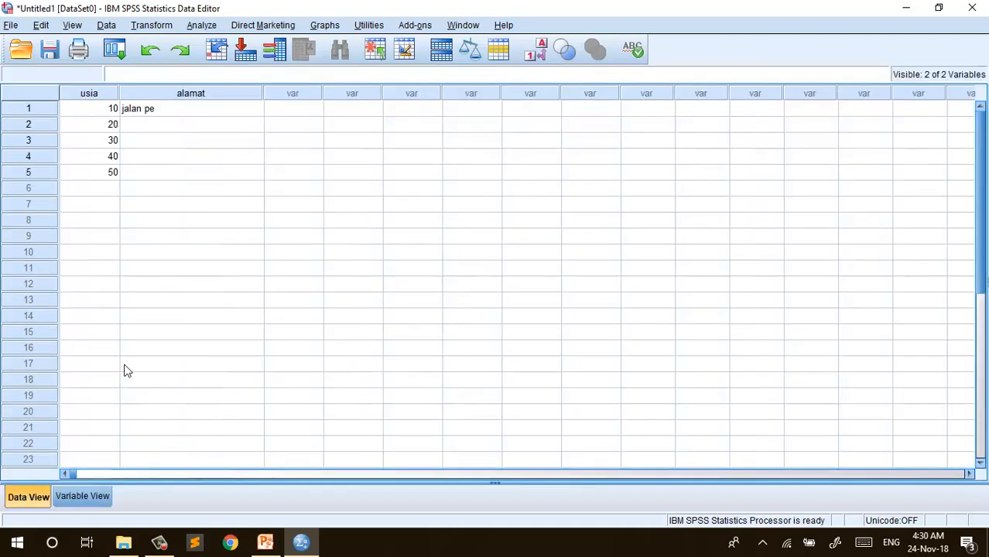
click(158, 111)
double_click(172, 114)
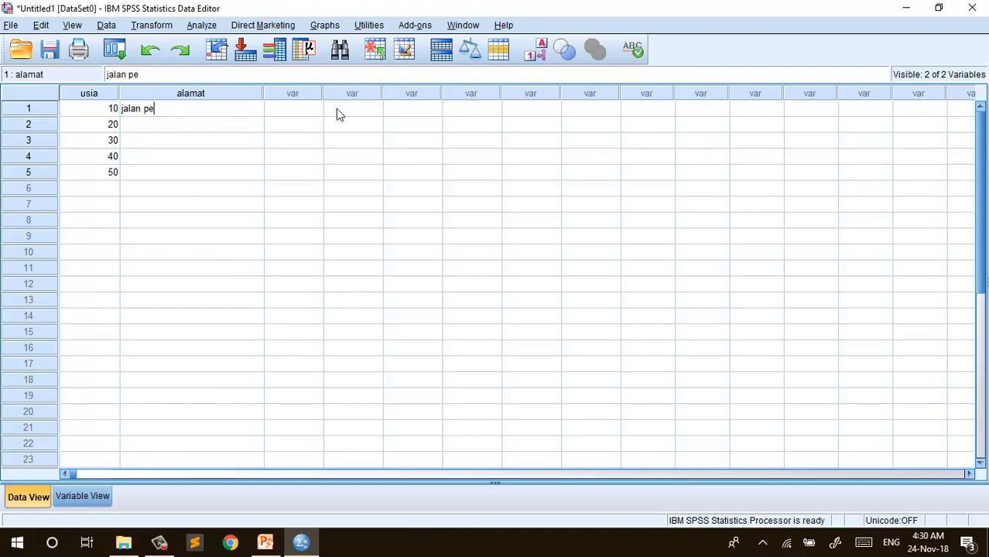
text(jalan pemuda no)
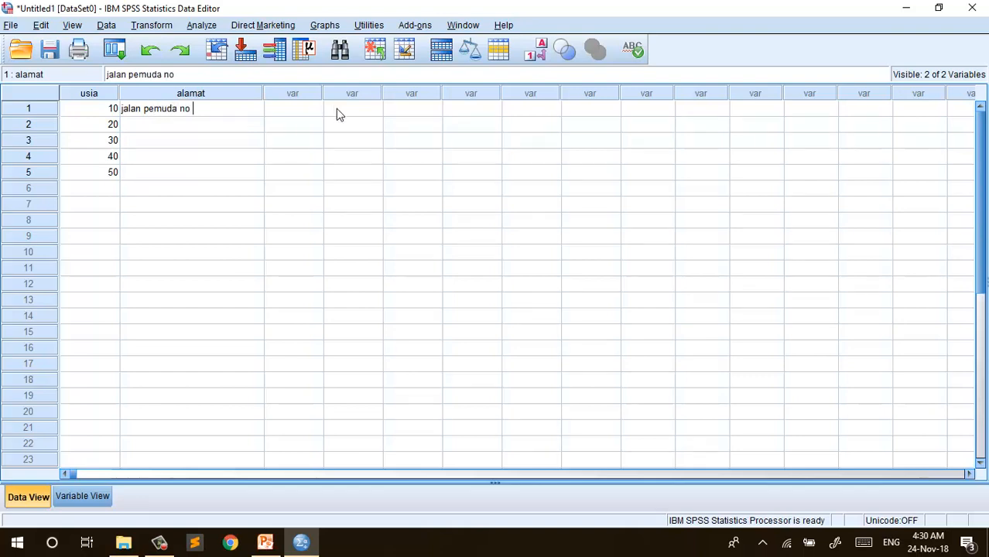
text( 100)
key(Return)
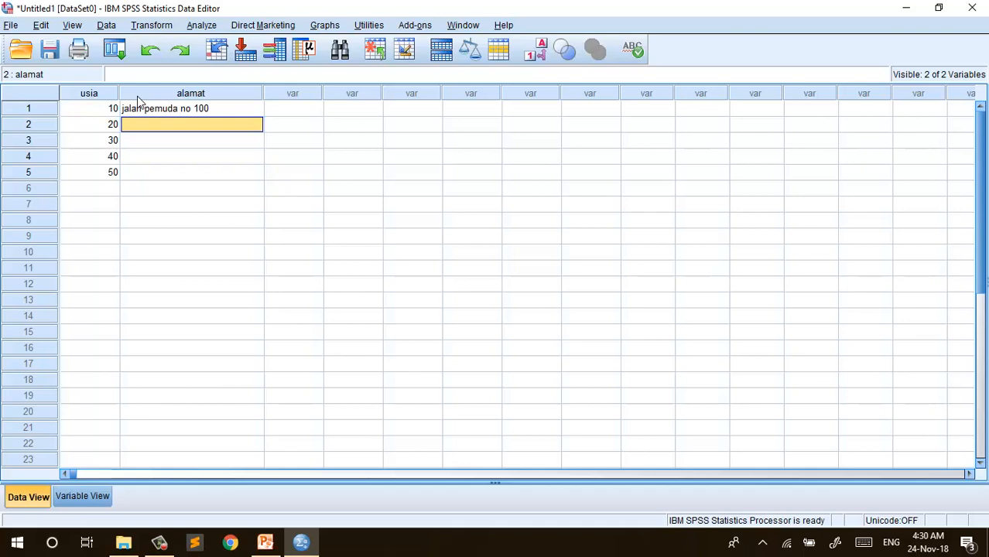
Enter a second street address including the city in row 2 of the alamat column
text(ja)
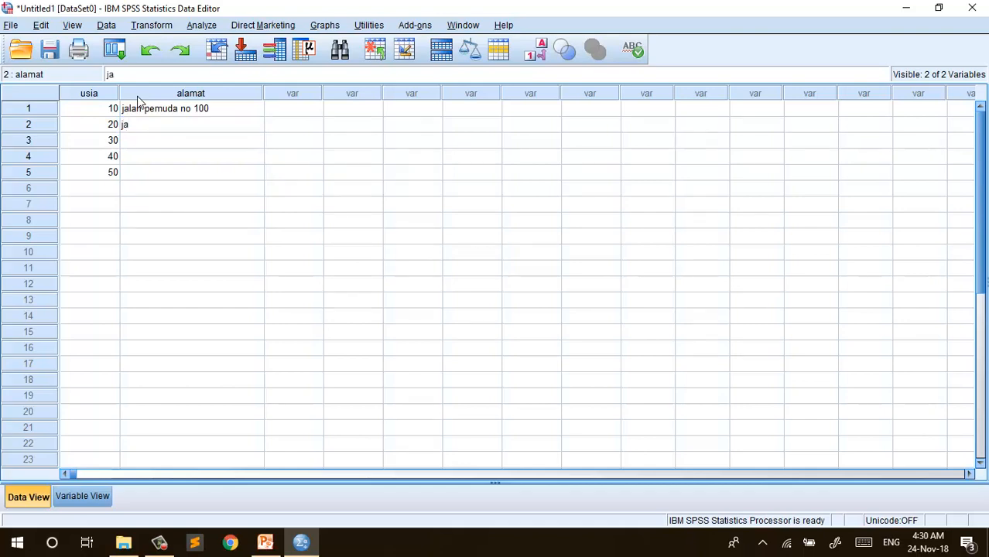
text(lan perjuangan )
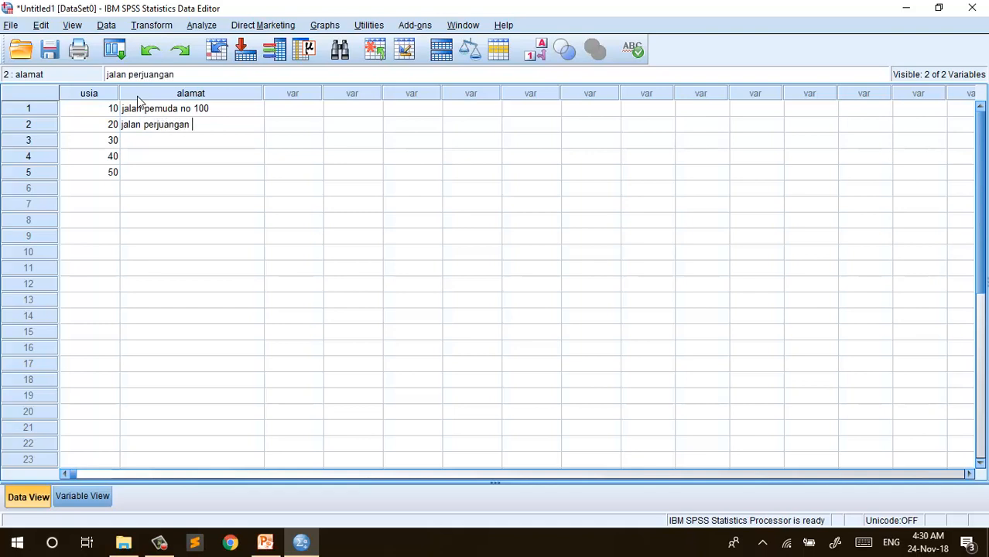
text(jakarta timur)
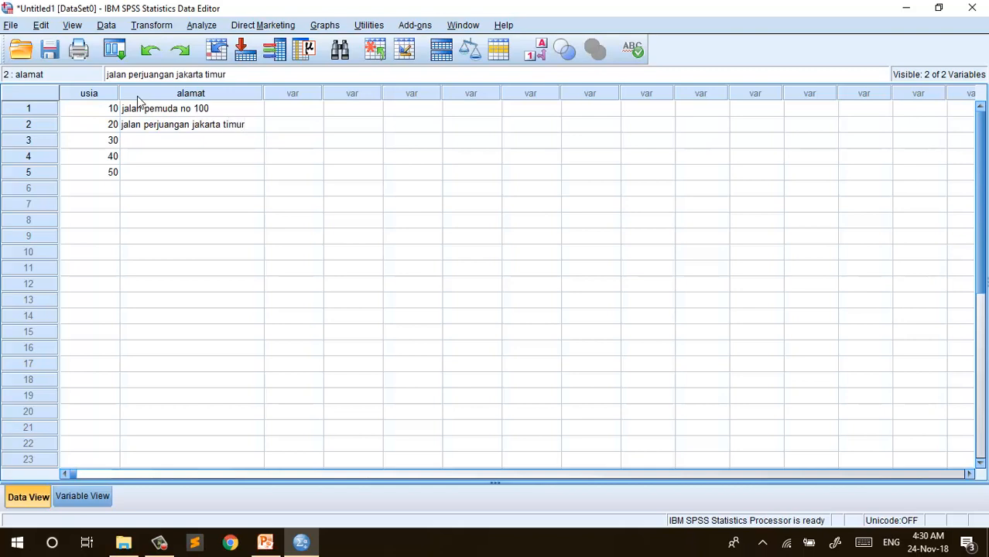
click(157, 174)
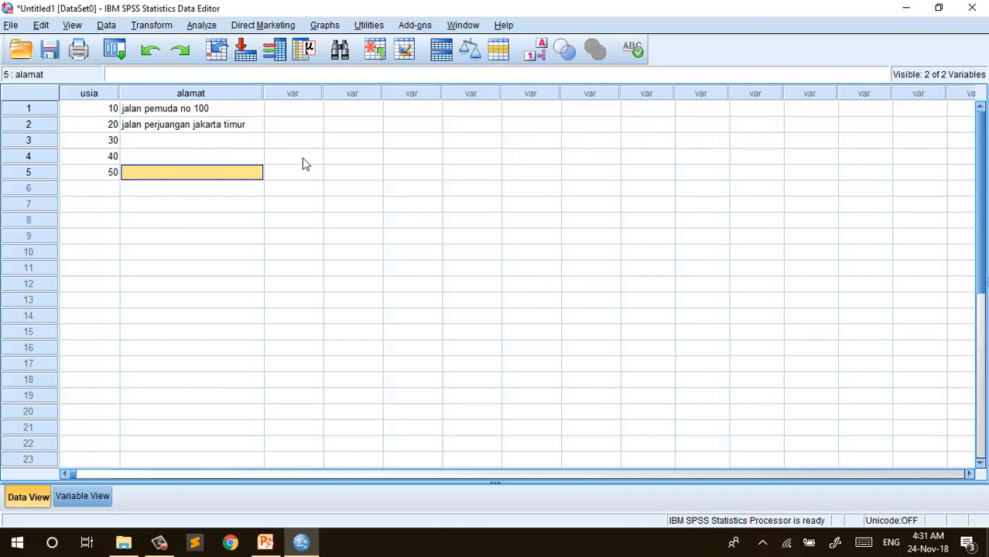
Insert a new variable in front of the usia column
click(99, 99)
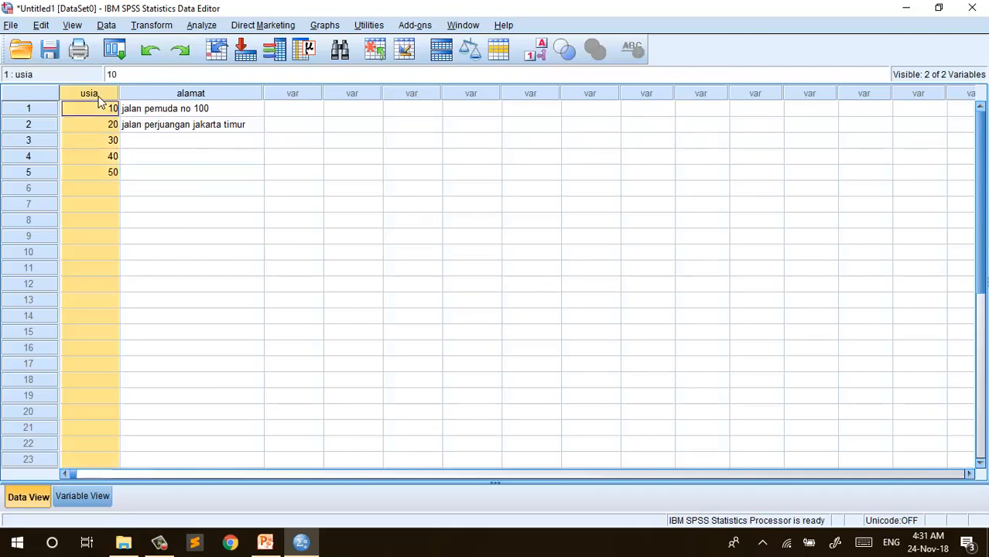
right_click(98, 101)
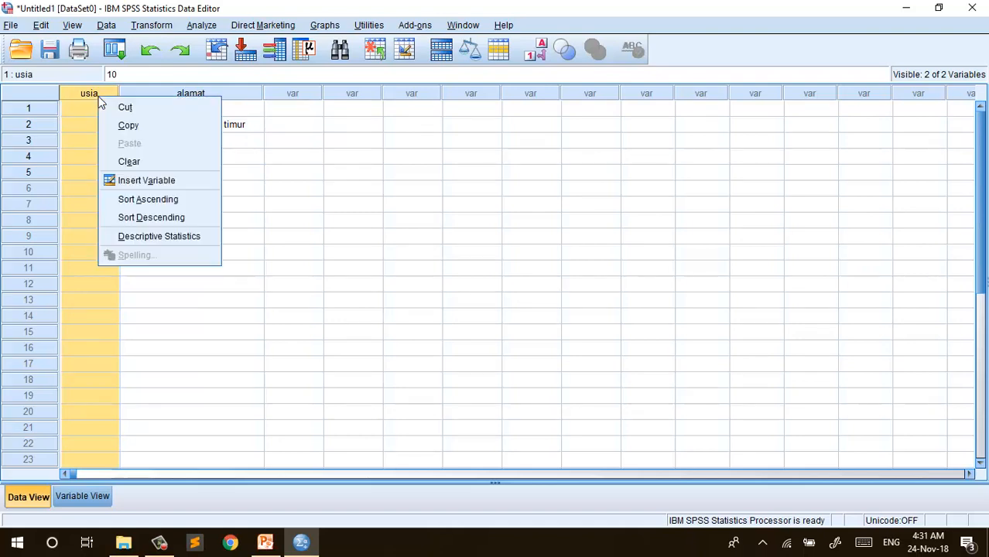
click(147, 182)
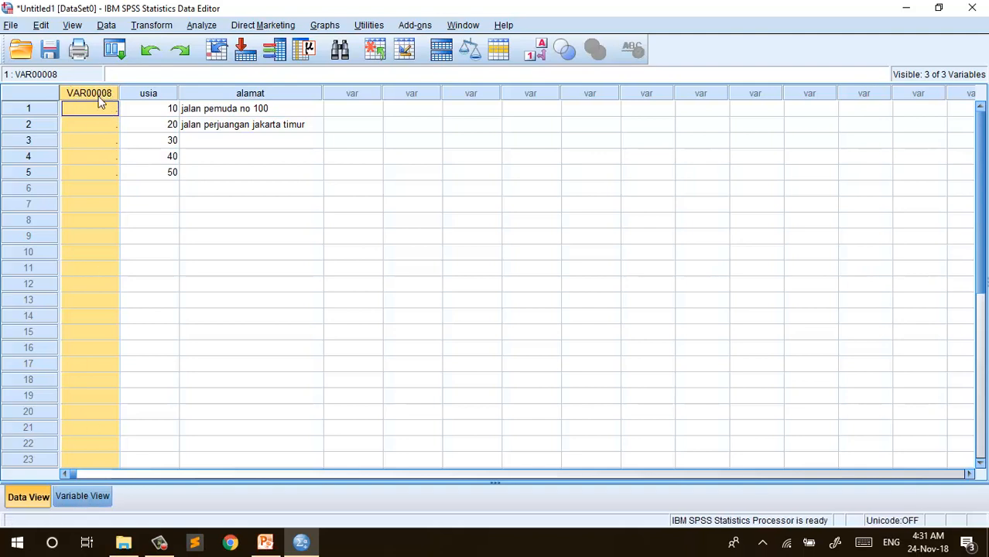
In Variable View, rename the newly inserted variable in row 1 as "no"
click(91, 496)
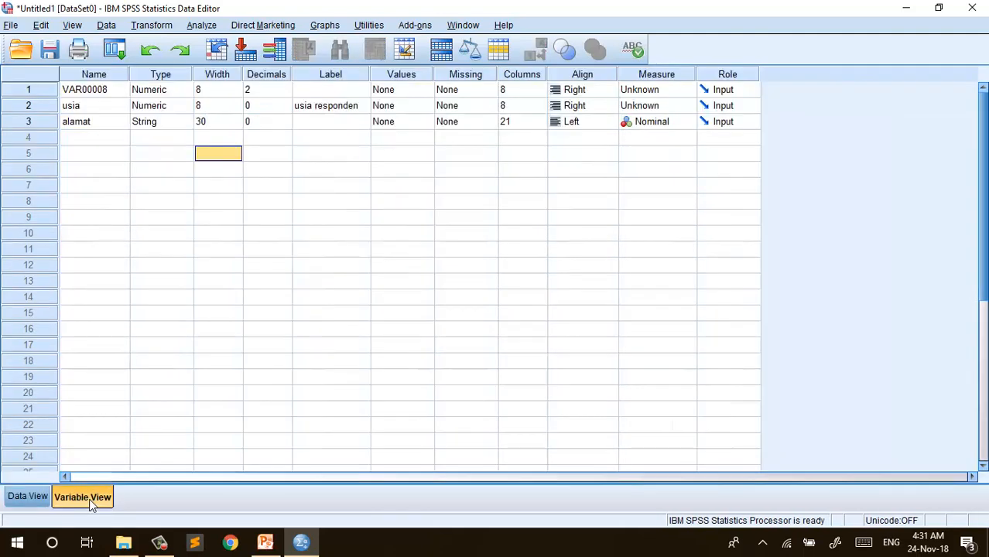
click(105, 97)
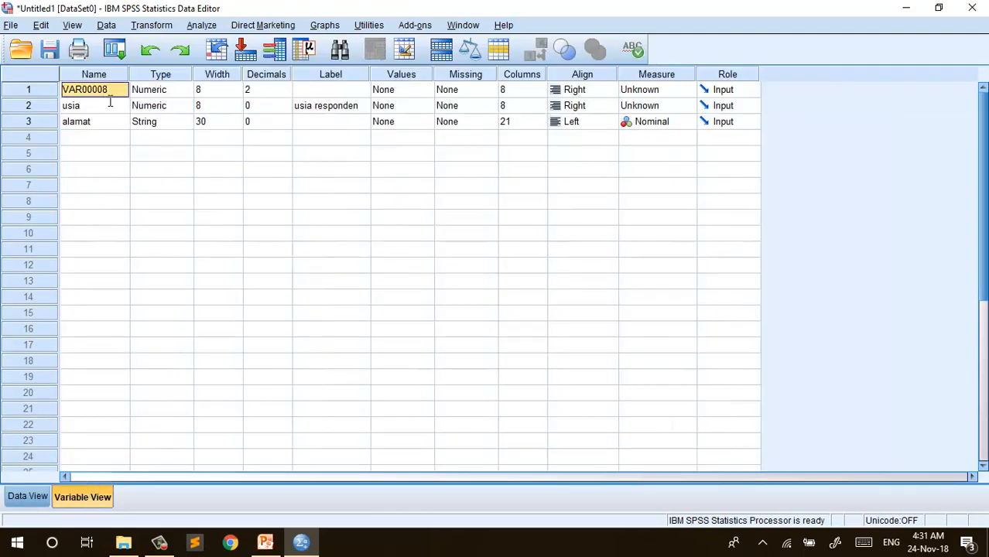
double_click(121, 96)
drag(122, 93, 12, 75)
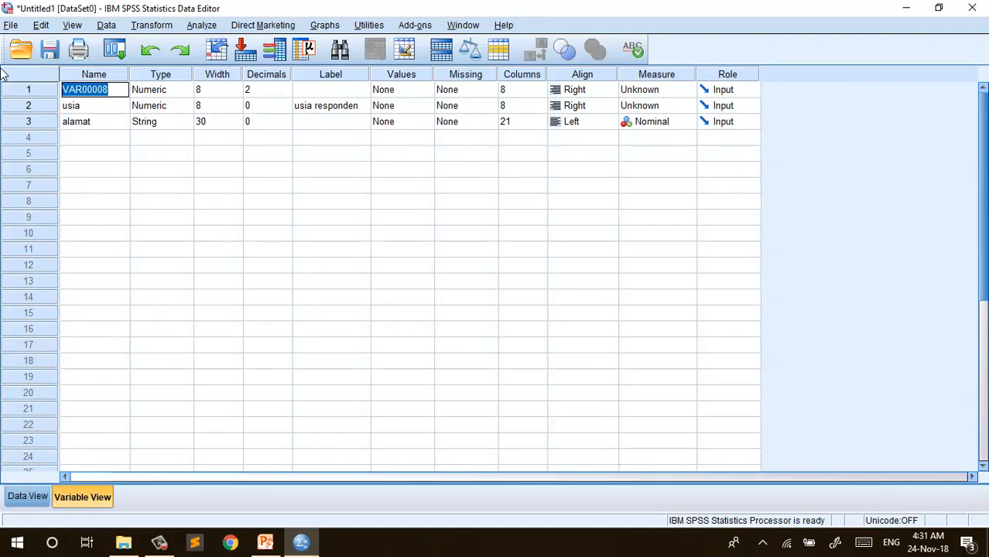
text(no)
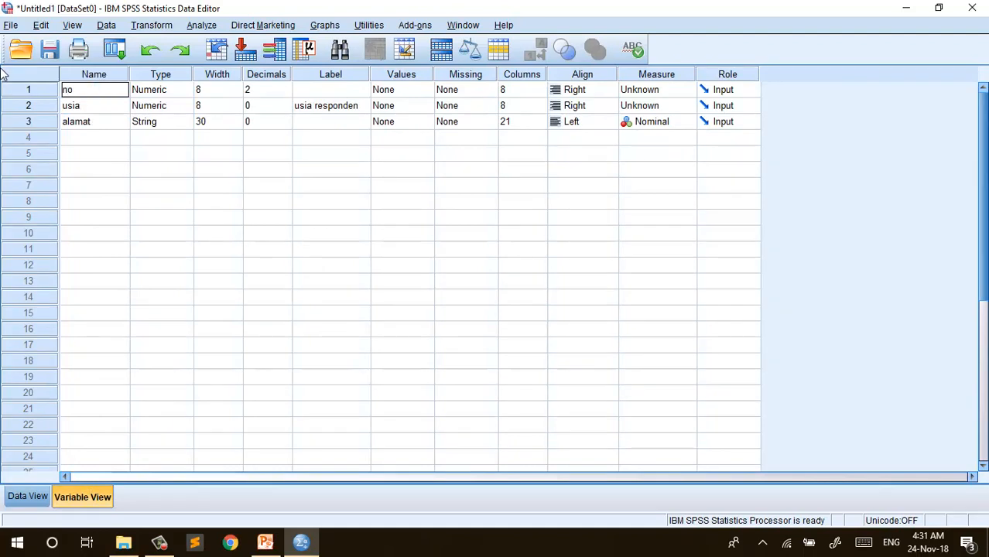
click(140, 153)
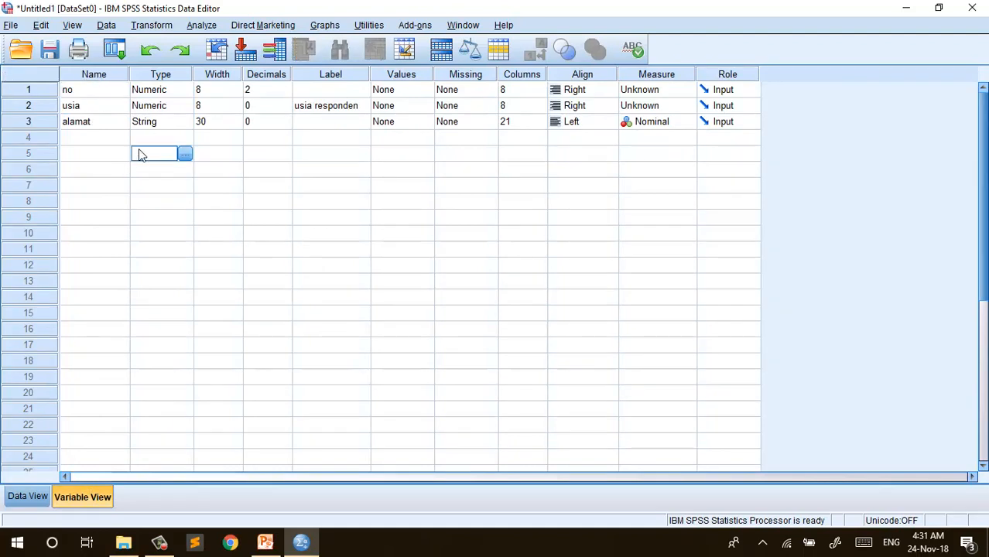
Give the no variable the label "kode responden"
click(296, 93)
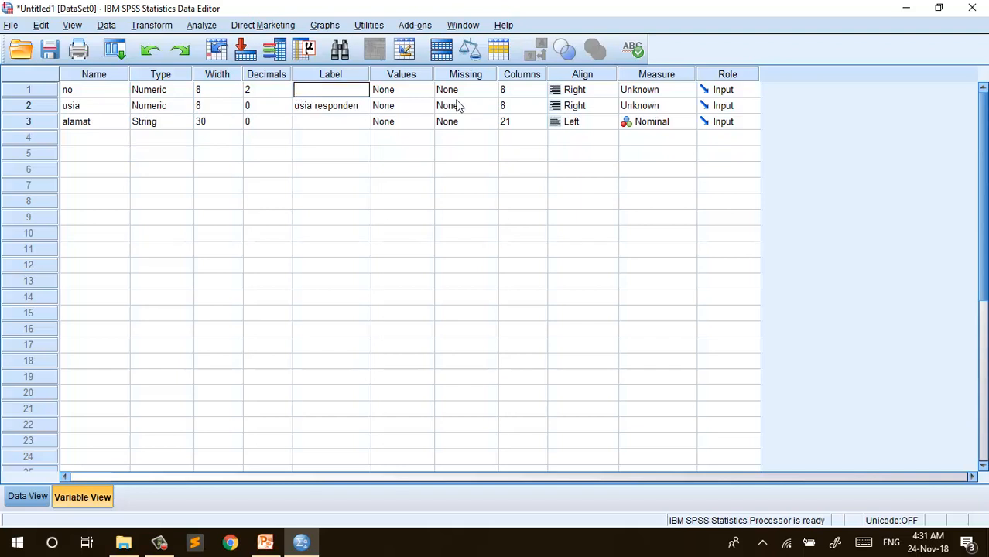
text(kode responden)
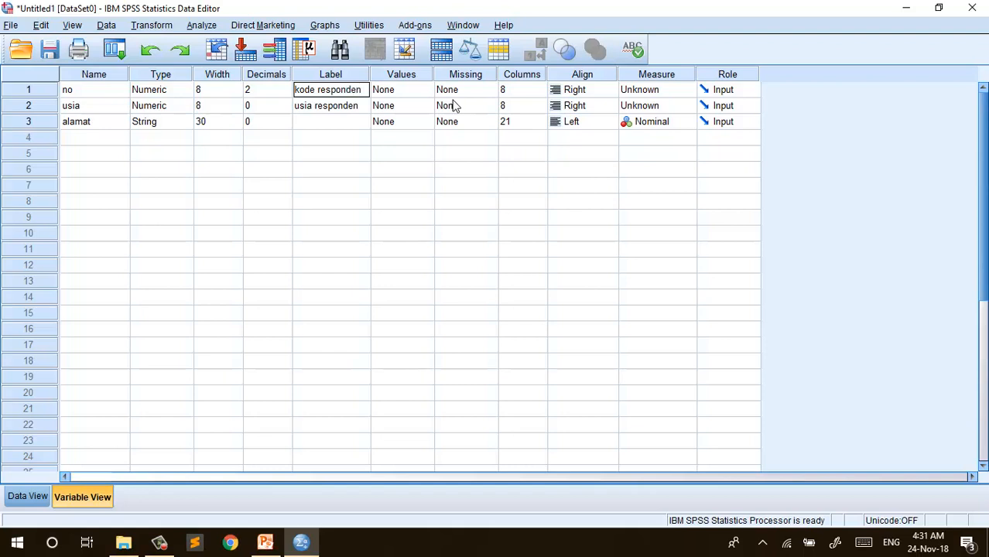
click(349, 200)
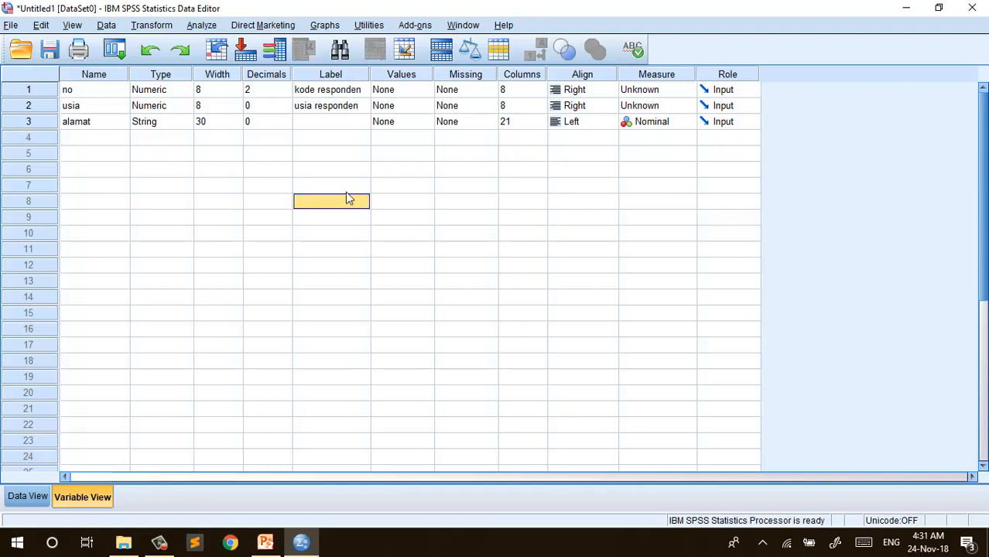
In Data View, enter the numbers 1 to 5 in rows 1 to 5 of the no column
click(31, 496)
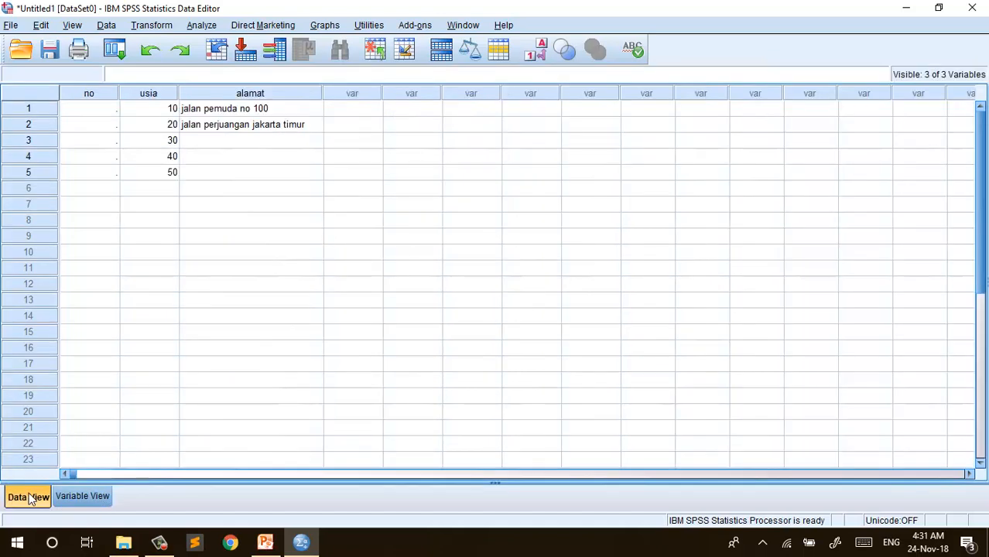
click(116, 113)
text(1)
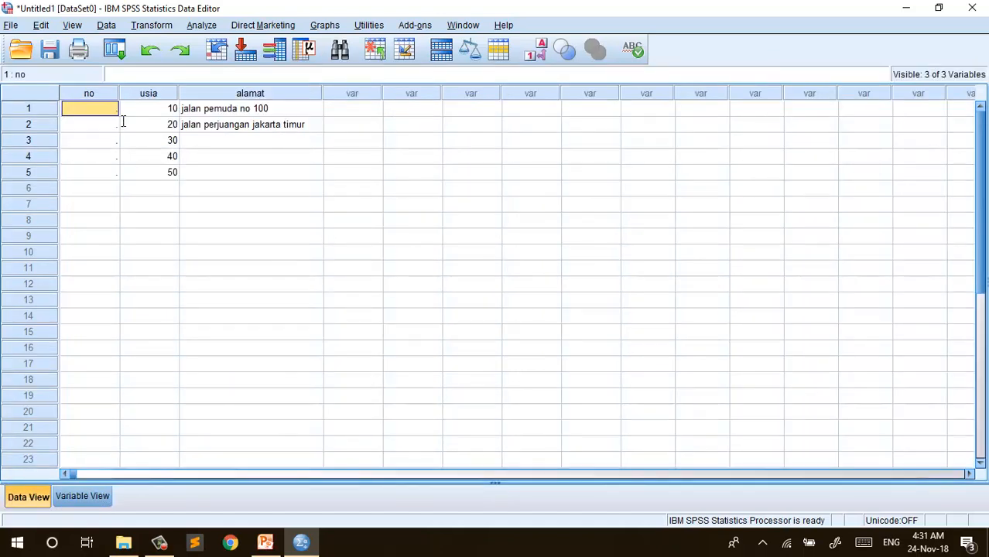
key(Return)
text(2)
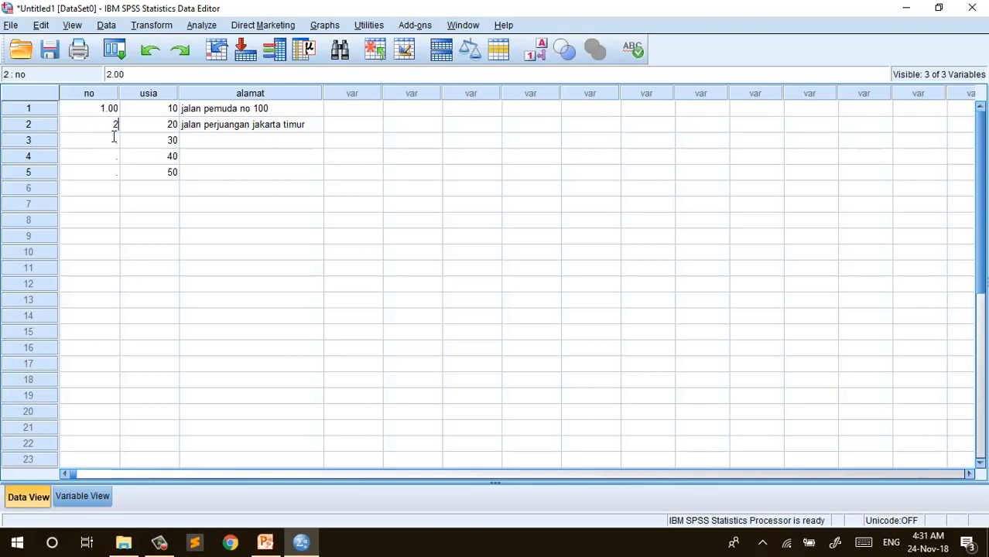
key(Return)
text(3)
key(Return)
text(4)
key(Return)
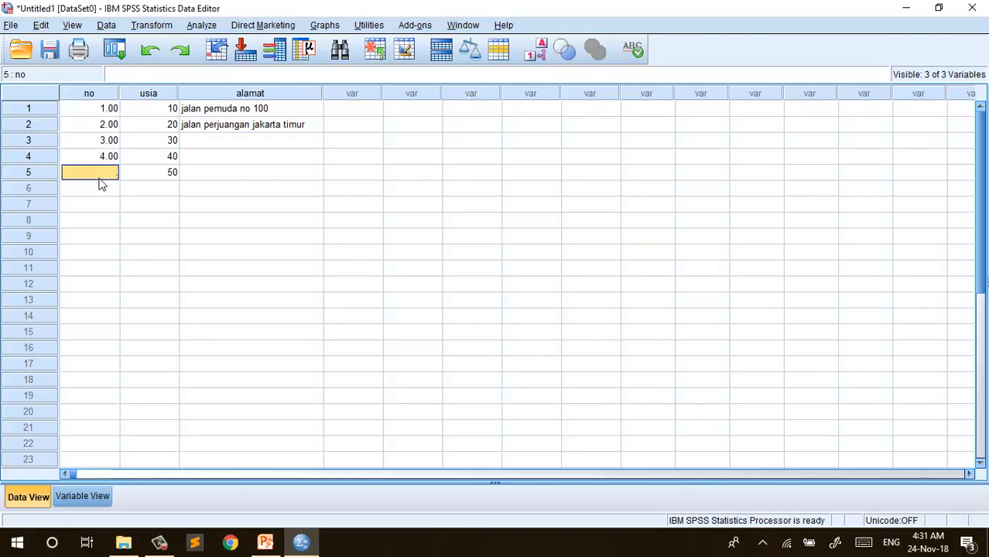
text(5)
click(116, 205)
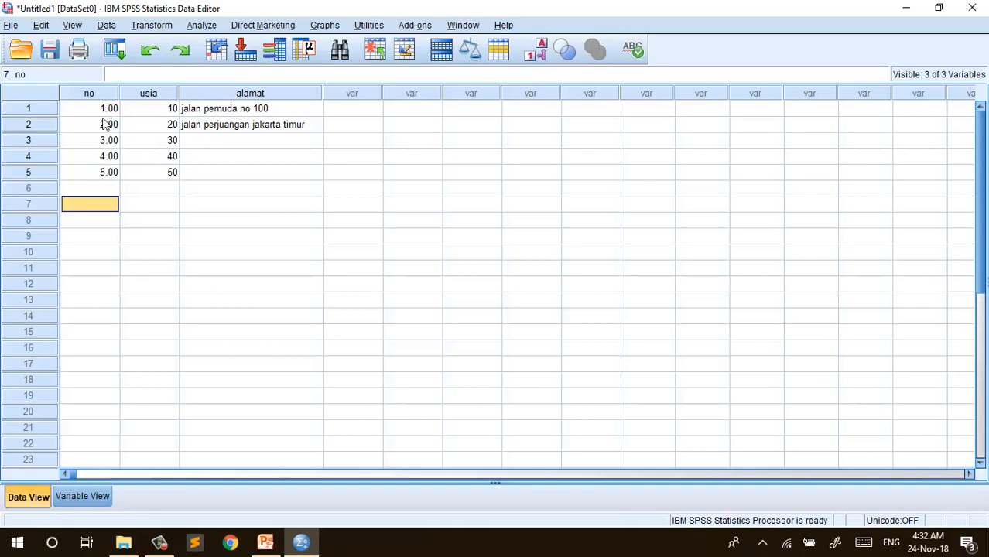
In Variable View, set the decimals of the no variable to 0
click(87, 497)
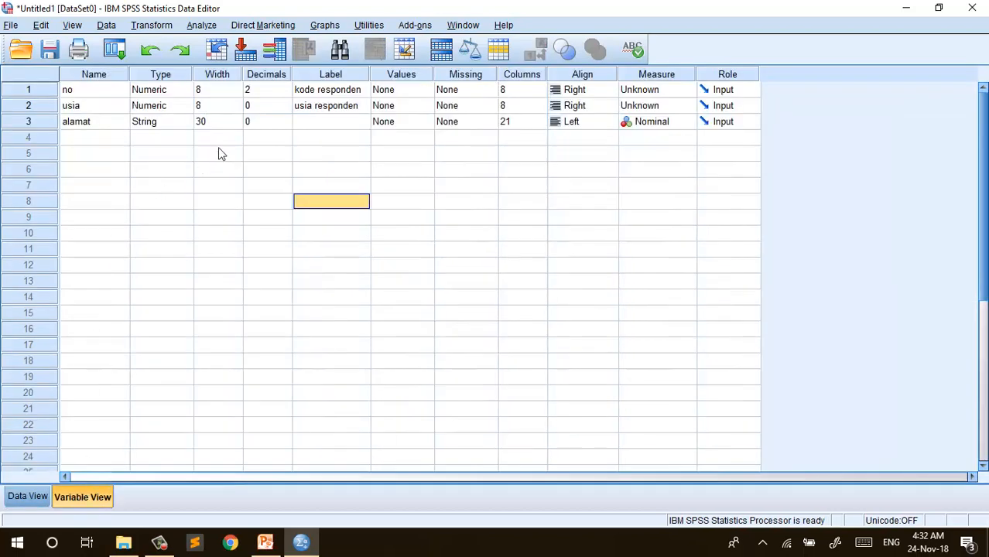
click(255, 91)
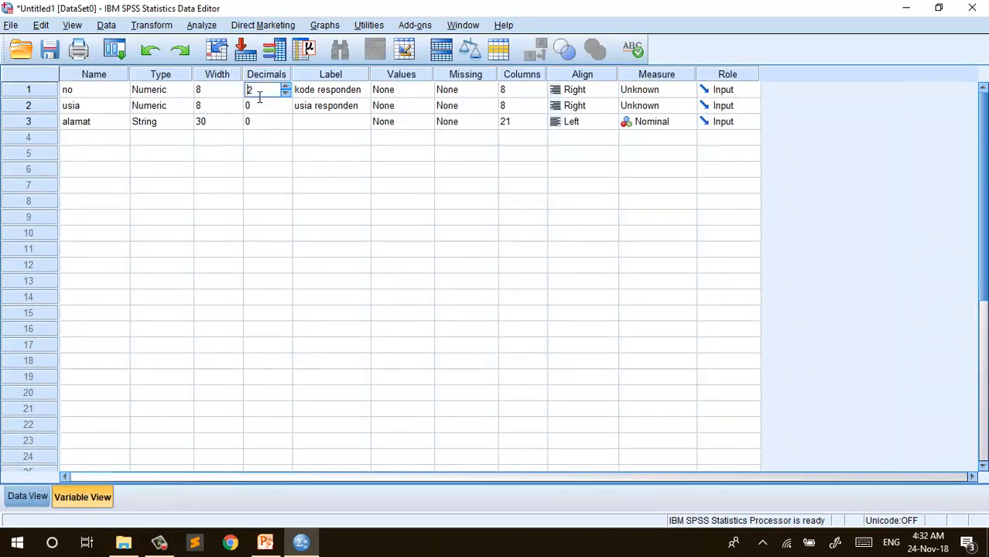
click(286, 93)
click(286, 93)
In Data View, fill rows 3 to 5 of the alamat column with sample street addresses
click(36, 496)
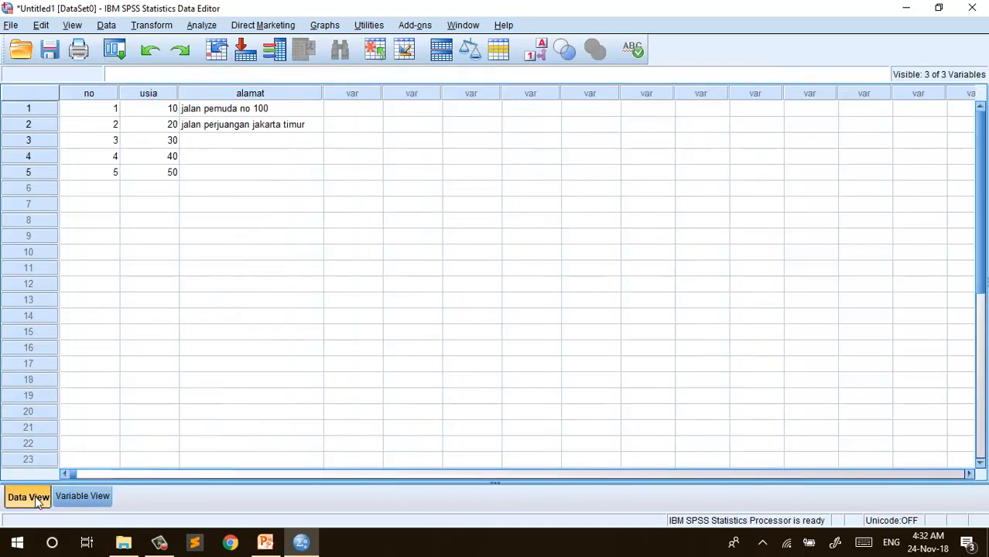
click(224, 140)
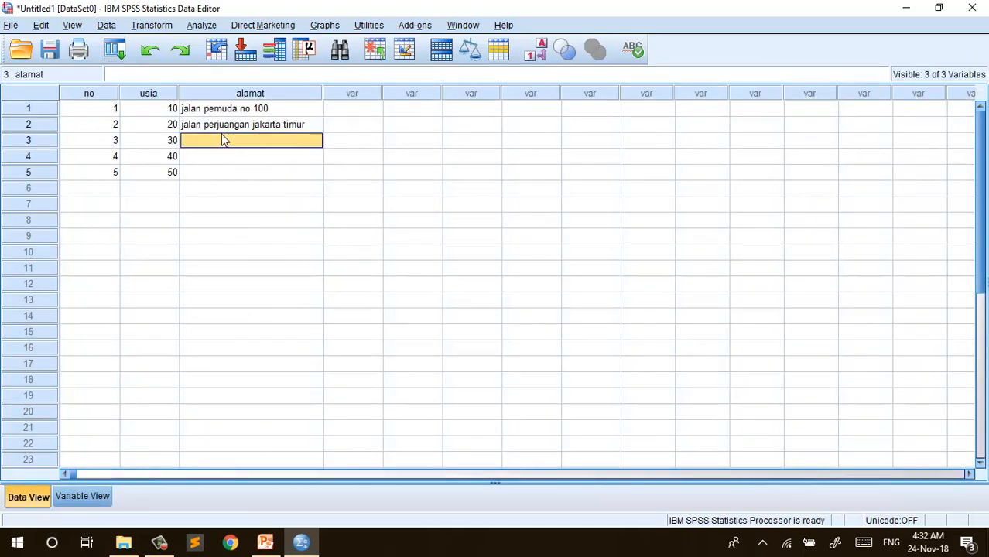
text(jl)
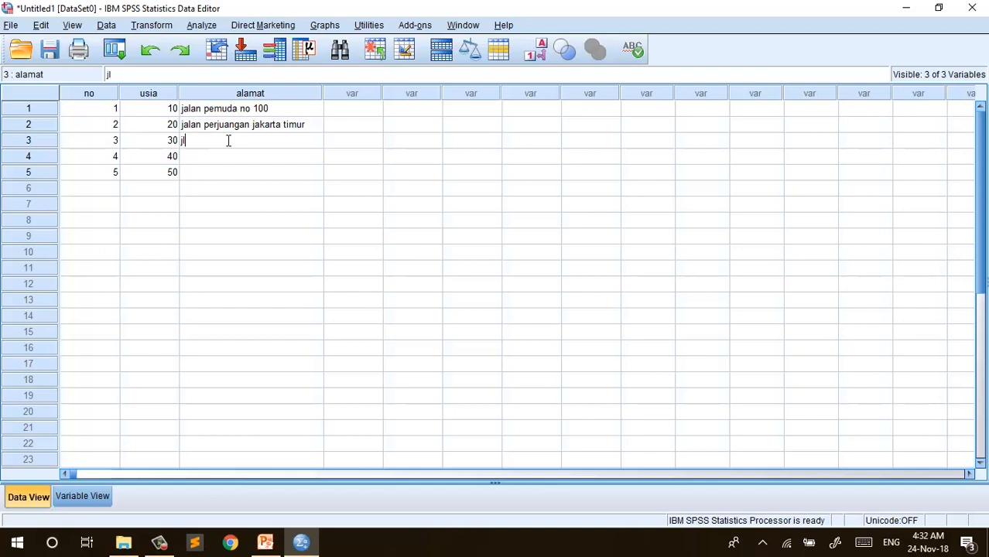
text(alan delima)
key(Return)
text(jalan)
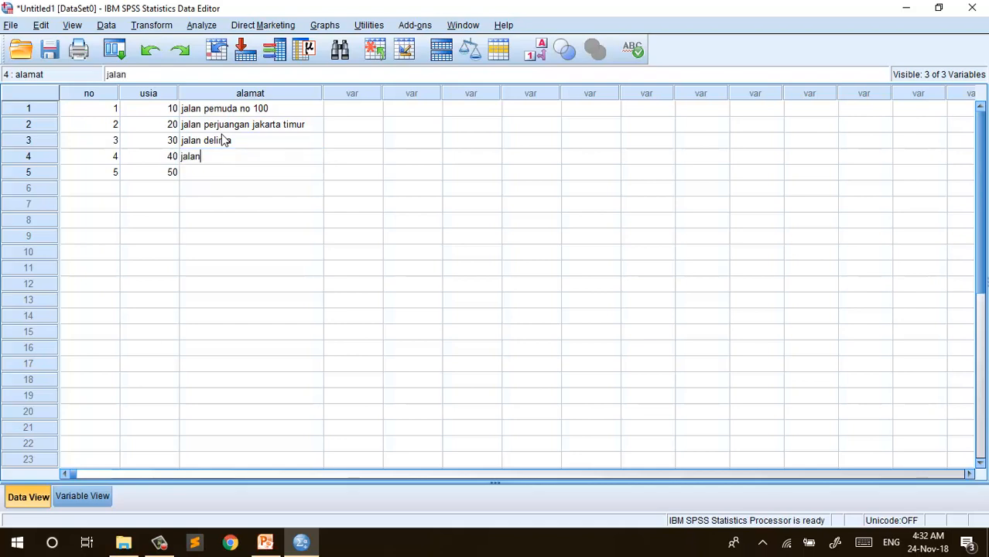
text( kemanggisan)
key(Return)
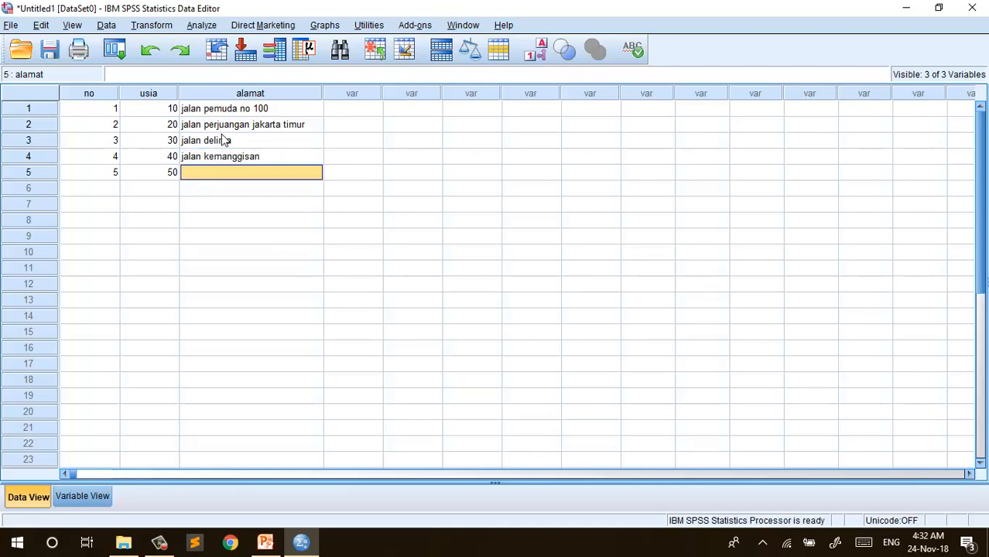
text(jalan )
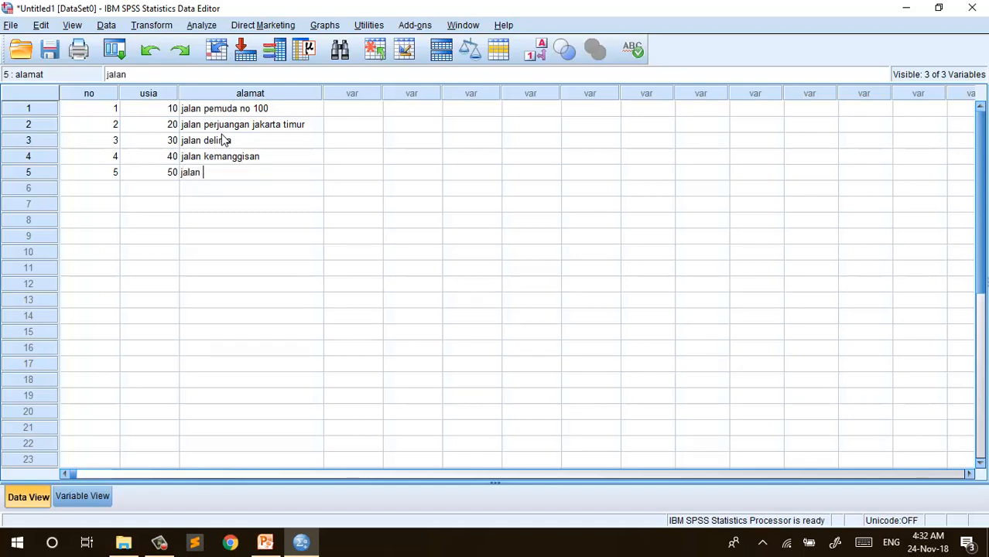
text(kenari)
click(298, 220)
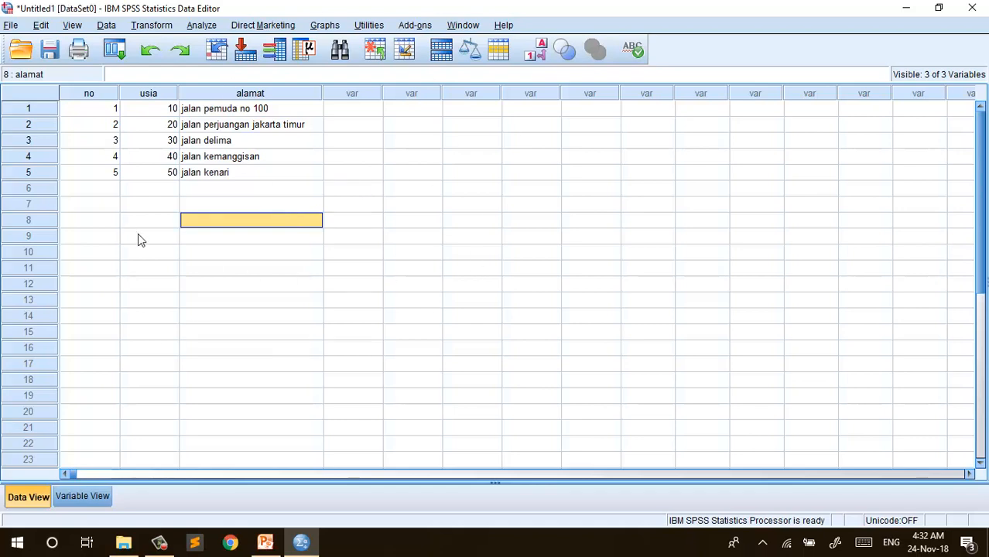
Switch to PowerPoint and add the bullet "Type: numeric" below "Angka: numerik" on the variabel slide
click(301, 544)
click(301, 544)
click(301, 543)
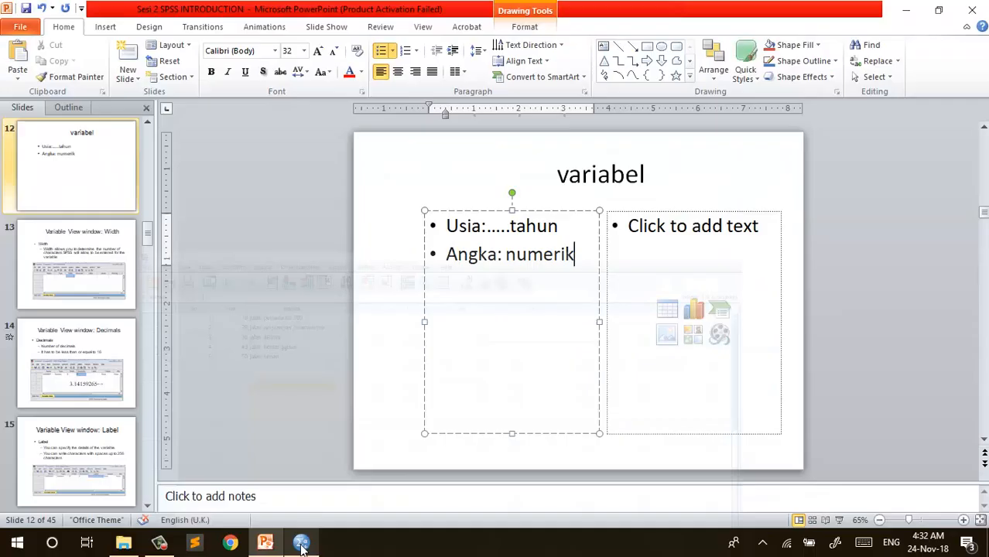
click(301, 544)
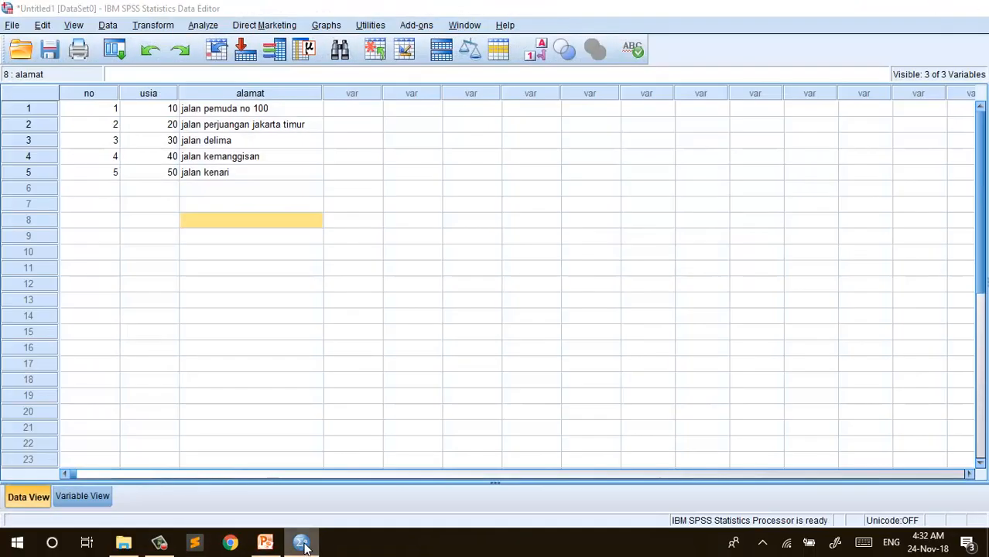
click(301, 544)
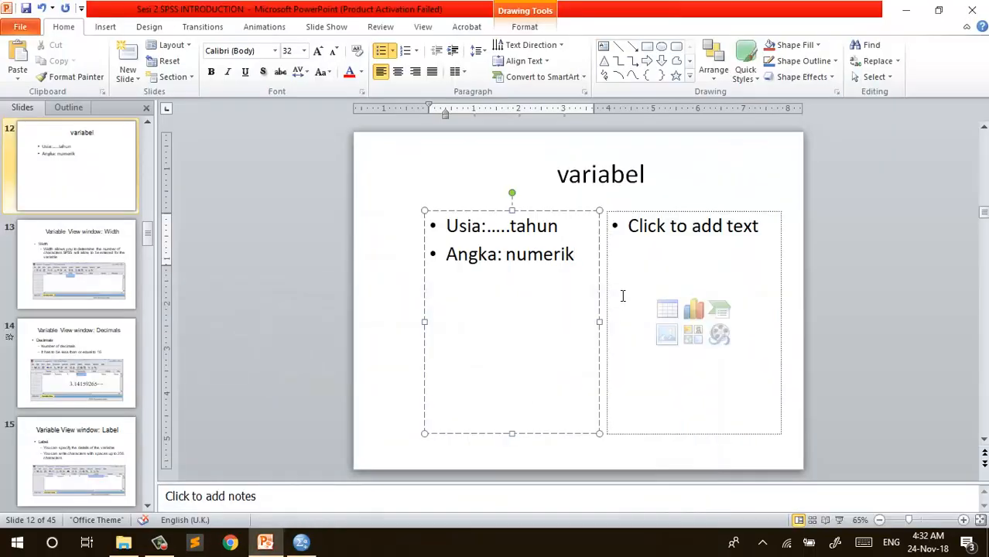
click(563, 233)
click(579, 257)
key(Return)
text(t)
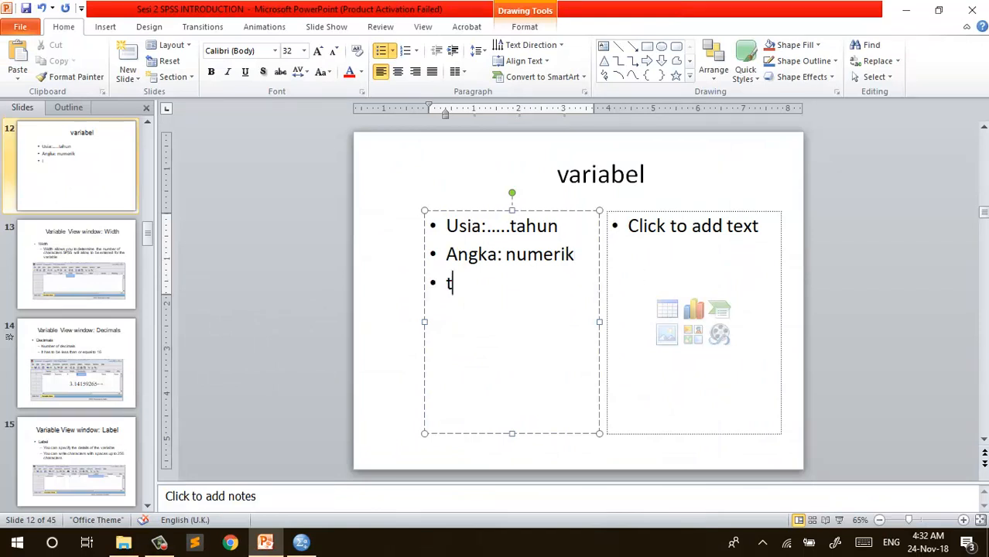
text(ype: numeric)
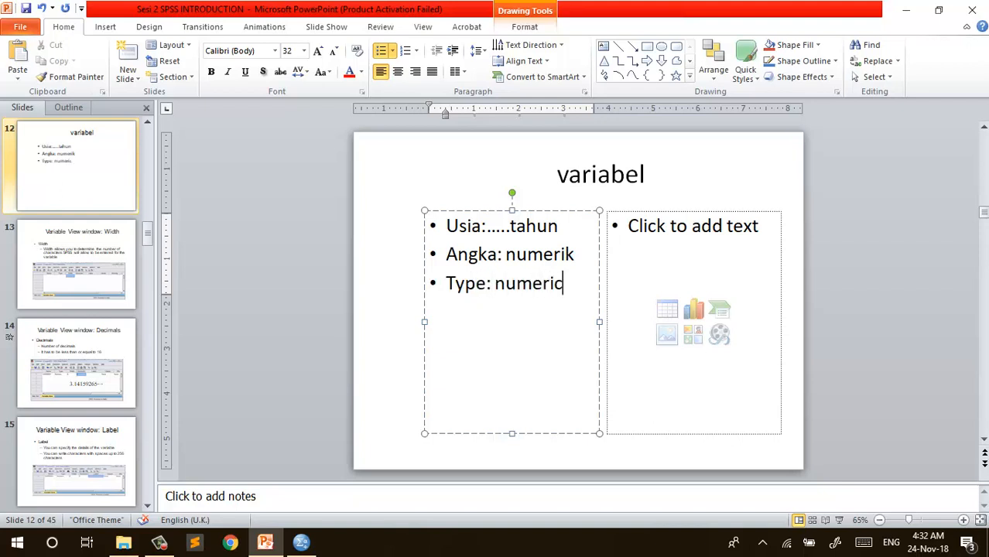
click(665, 234)
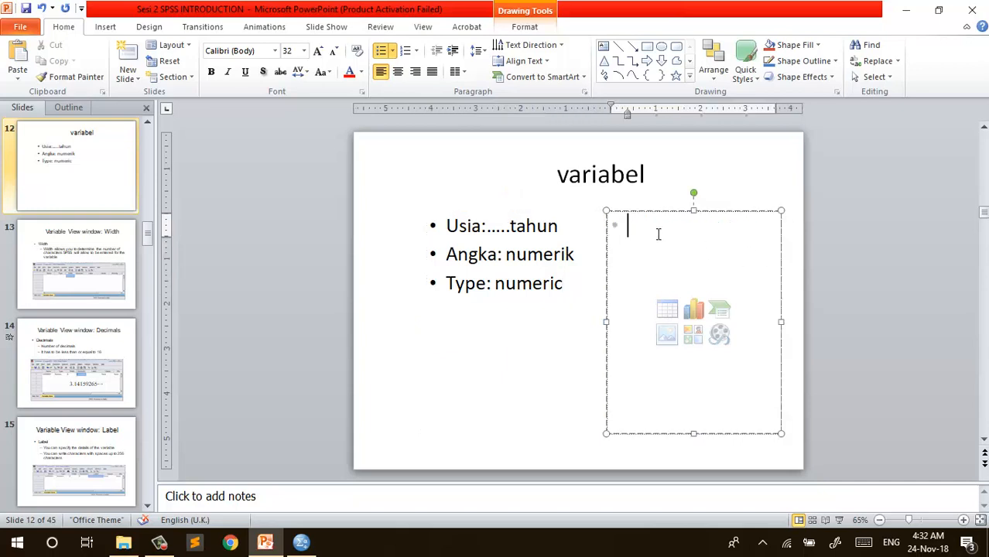
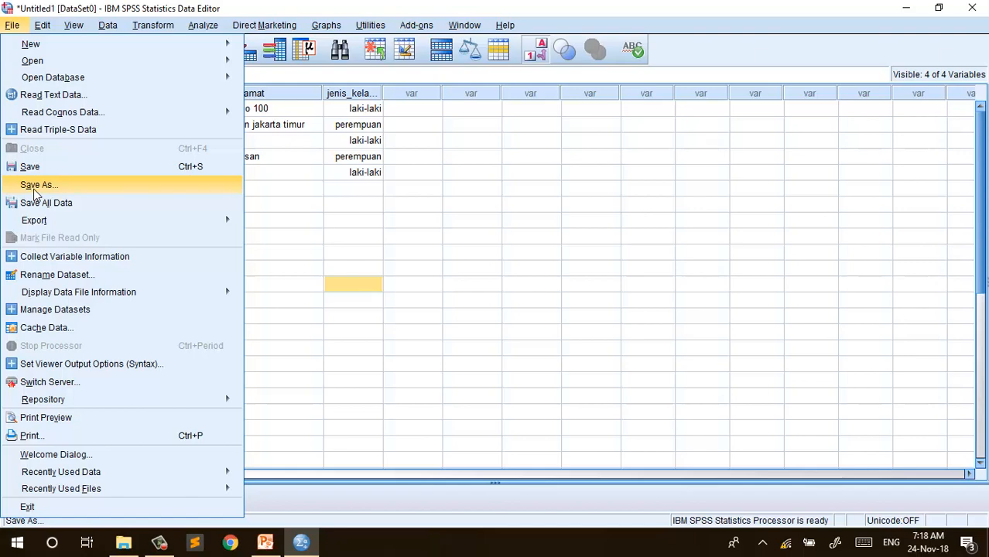
Save the SPSS dataset in the Documents folder as "latihan 1 spss" in SPSS Statistics (*.sav) format
click(34, 187)
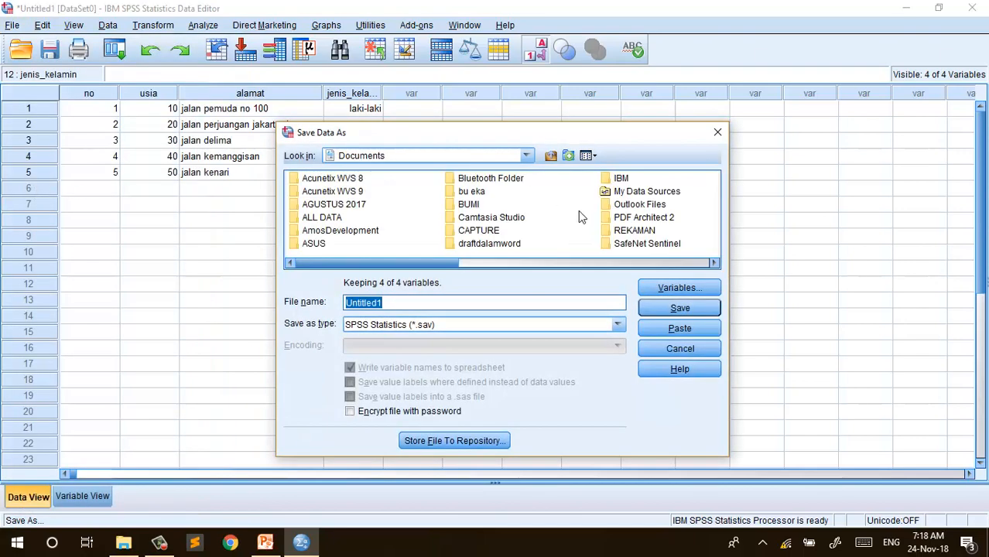
text(l)
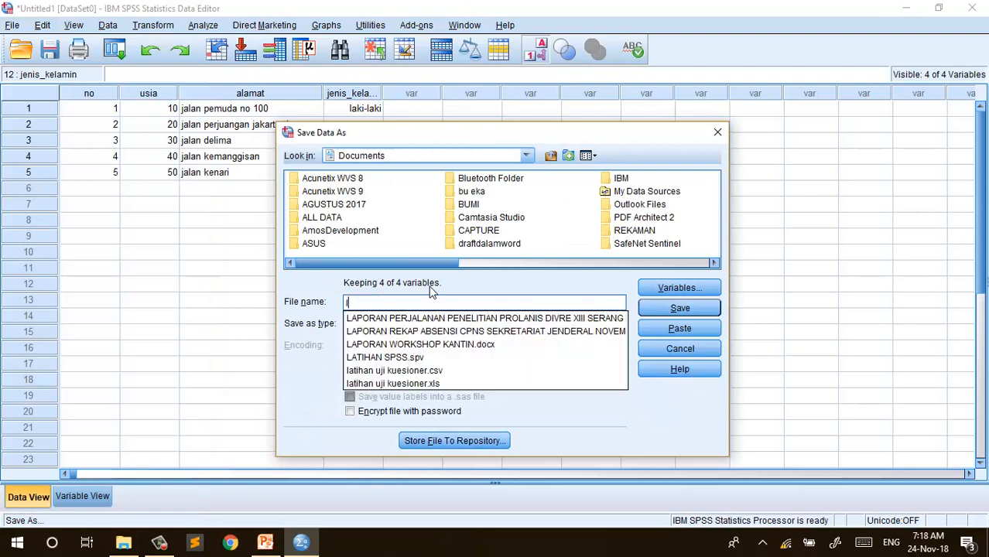
text(atihan )
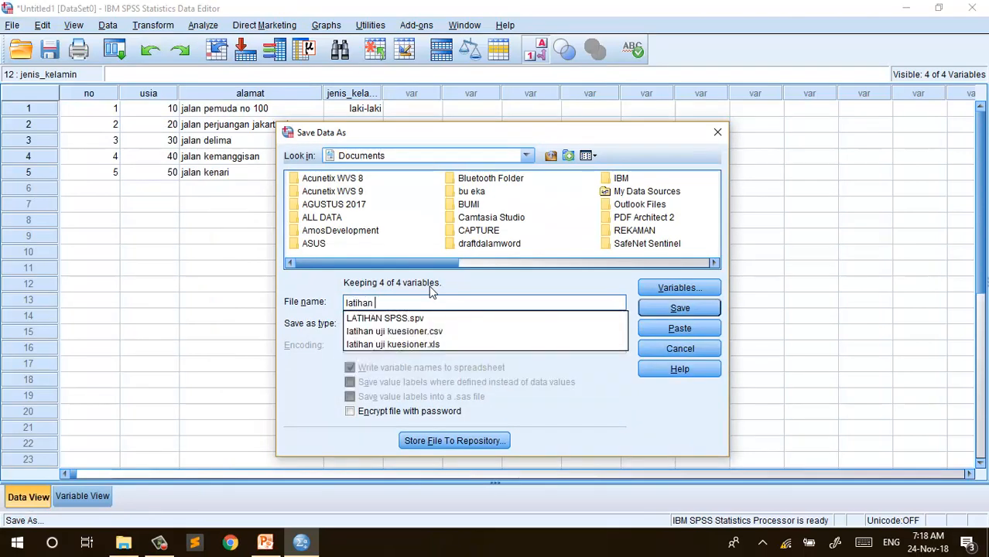
text(1 spss)
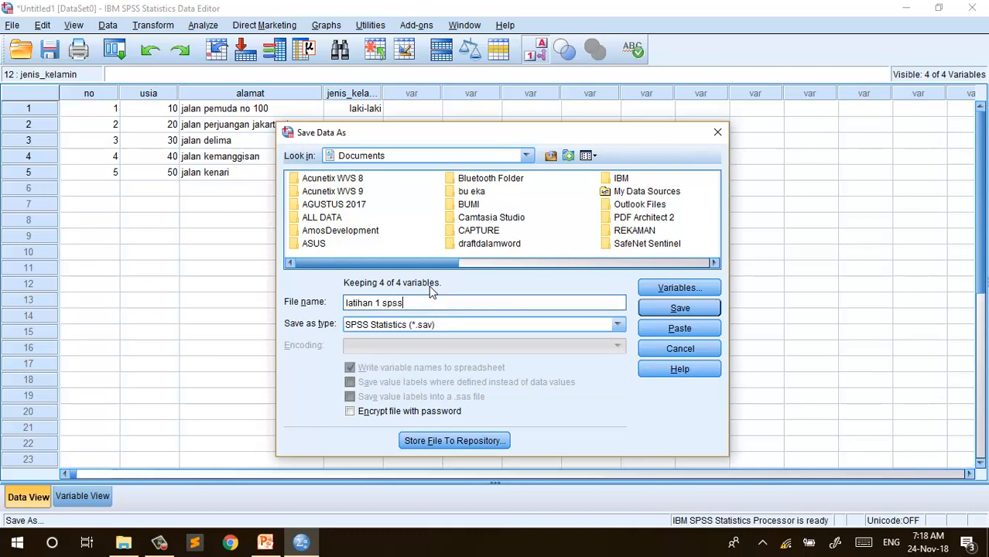
click(667, 309)
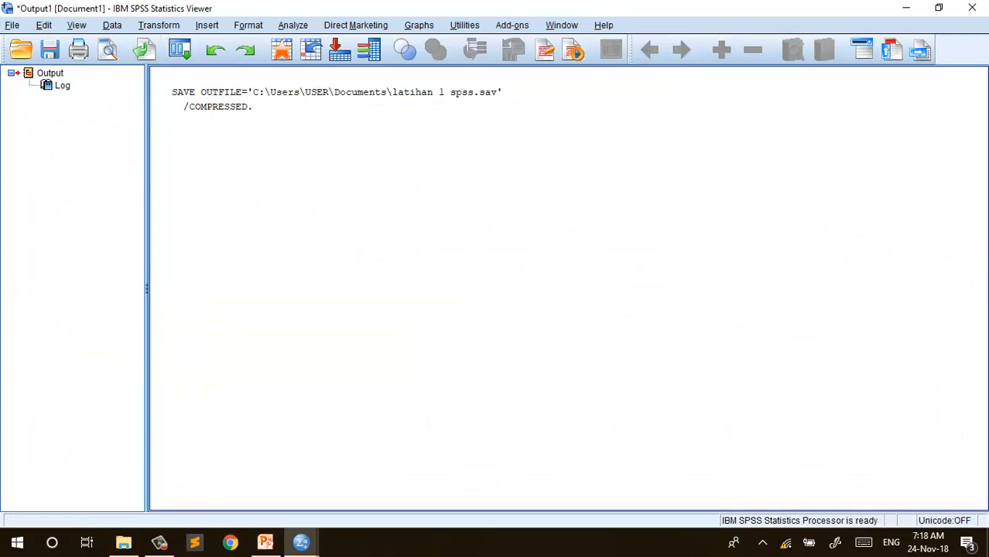
Compare the saved data window with the Output1 viewer's save log, then return to the data window
click(306, 541)
click(253, 495)
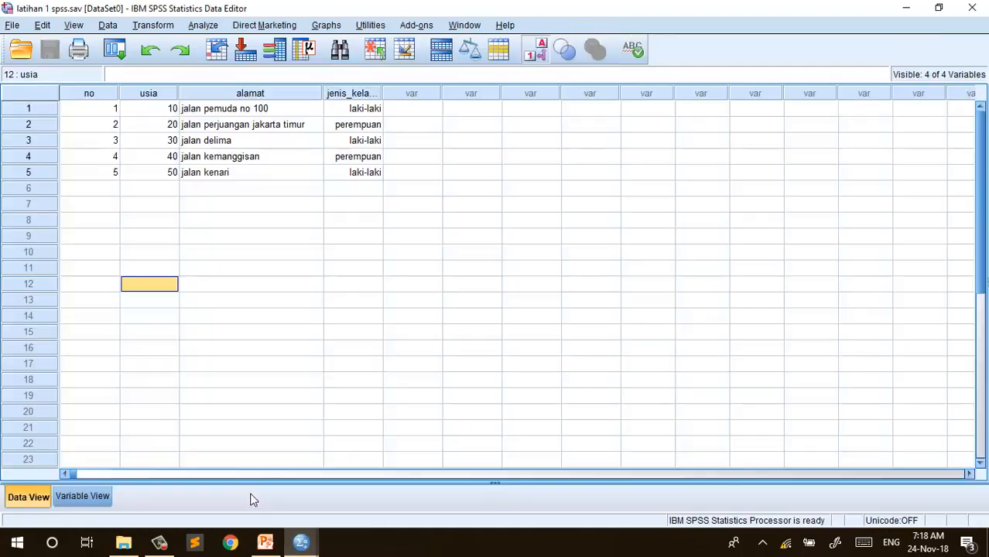
click(301, 541)
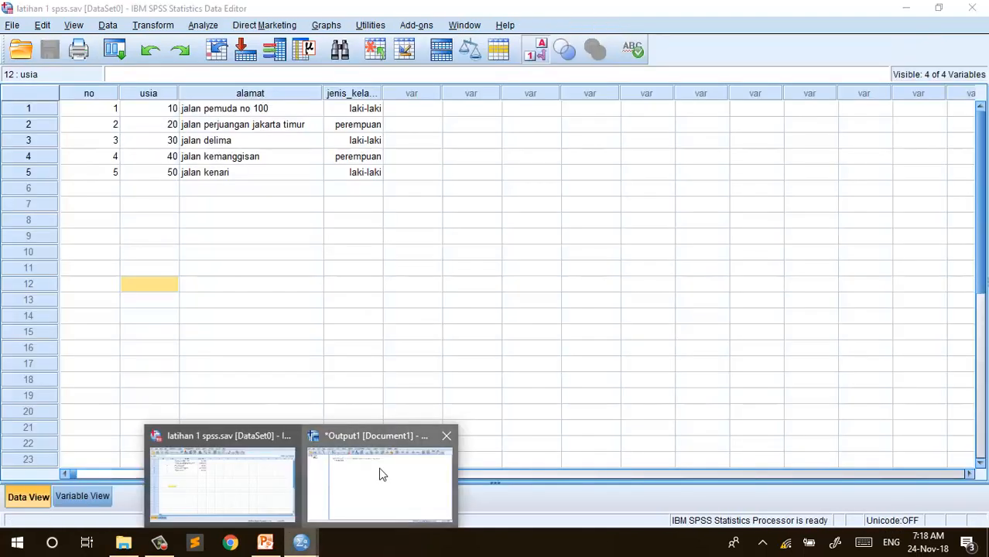
click(380, 473)
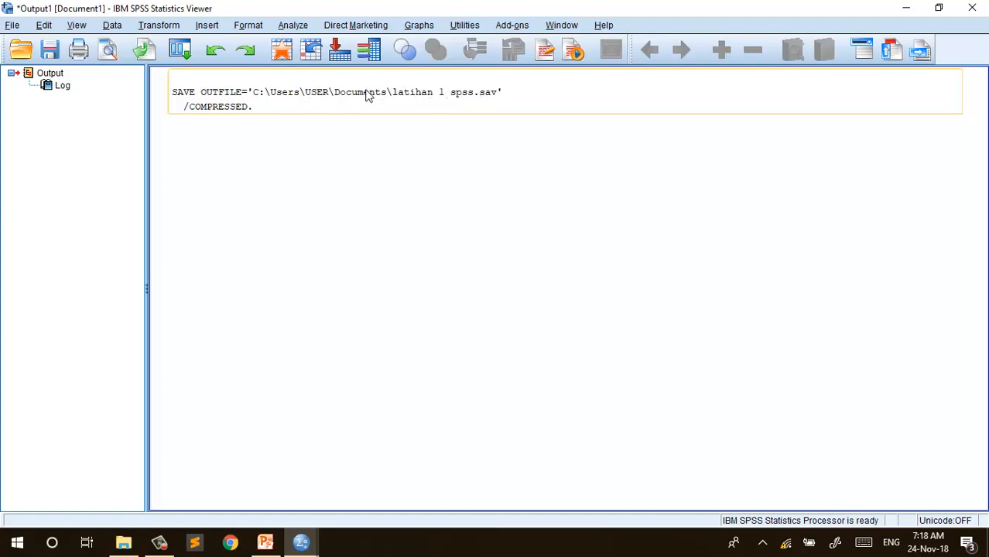
mouse_move(315, 547)
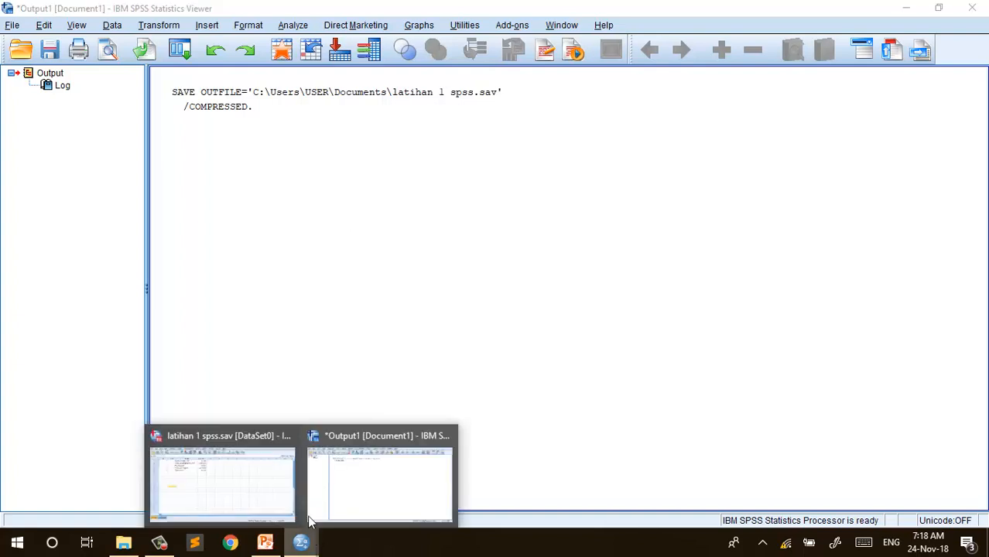
click(232, 474)
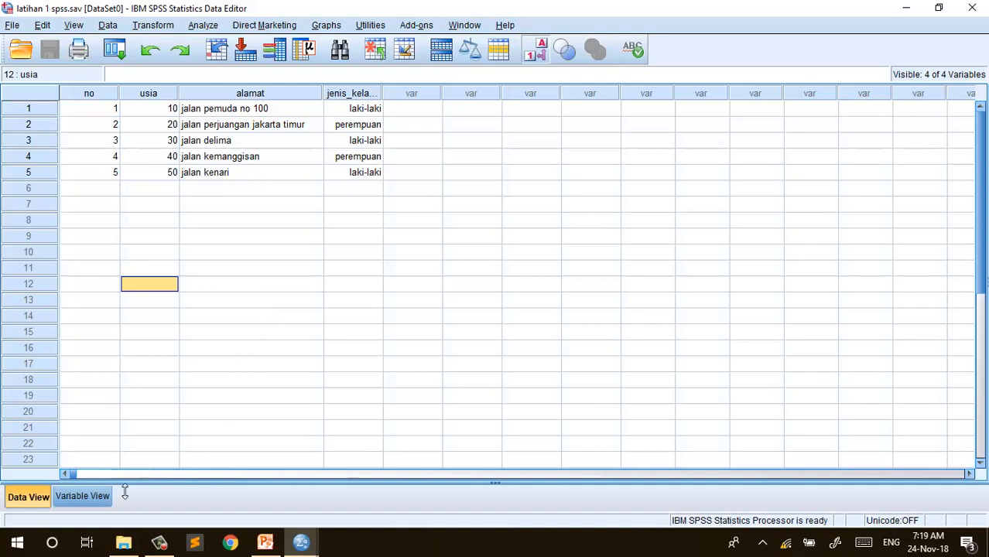
In Variable View, set the measurement level of the no and usia variables to Scale
click(95, 494)
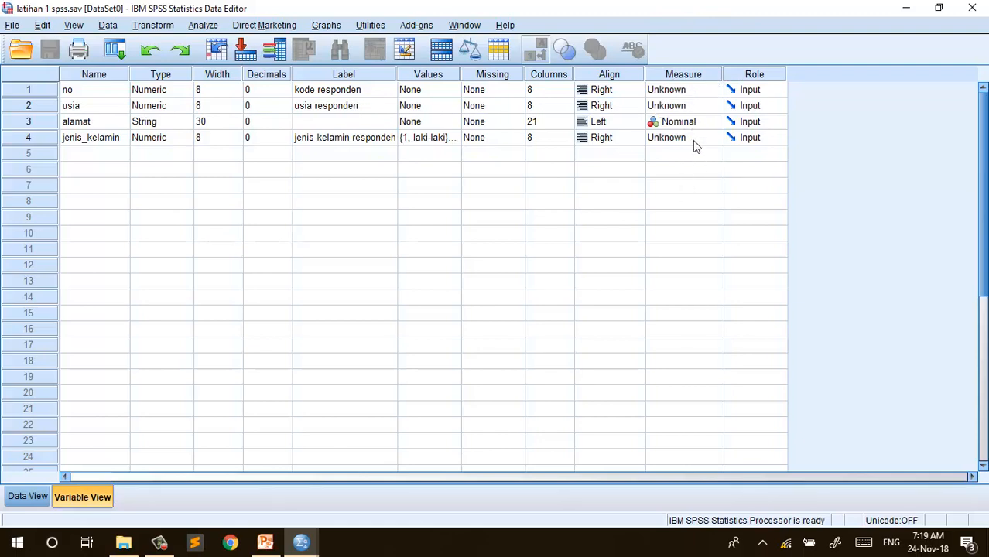
click(685, 93)
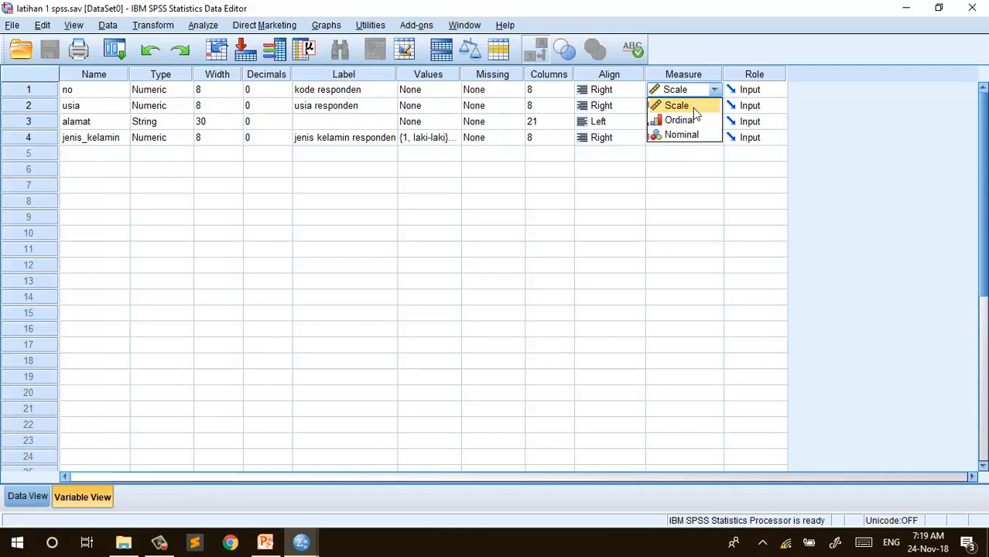
click(692, 107)
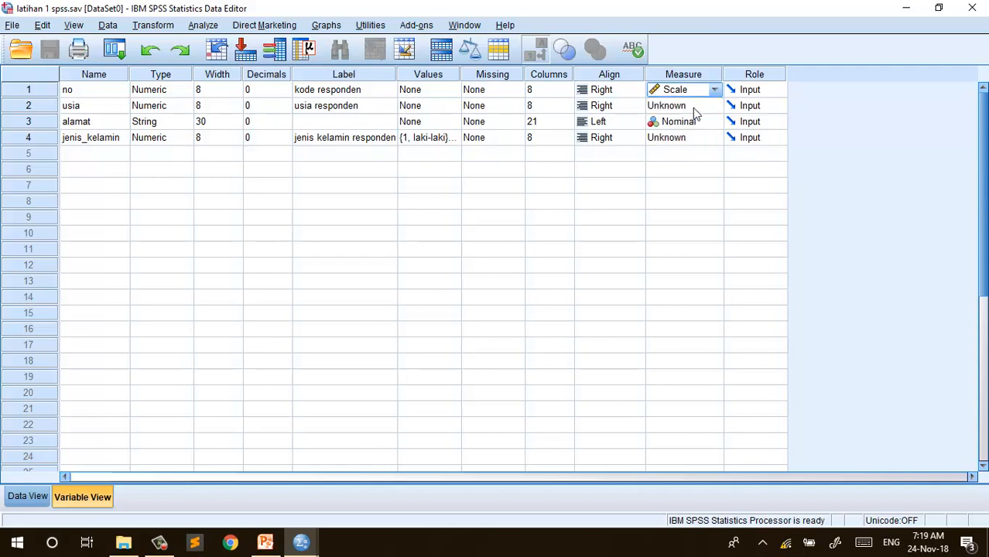
click(681, 112)
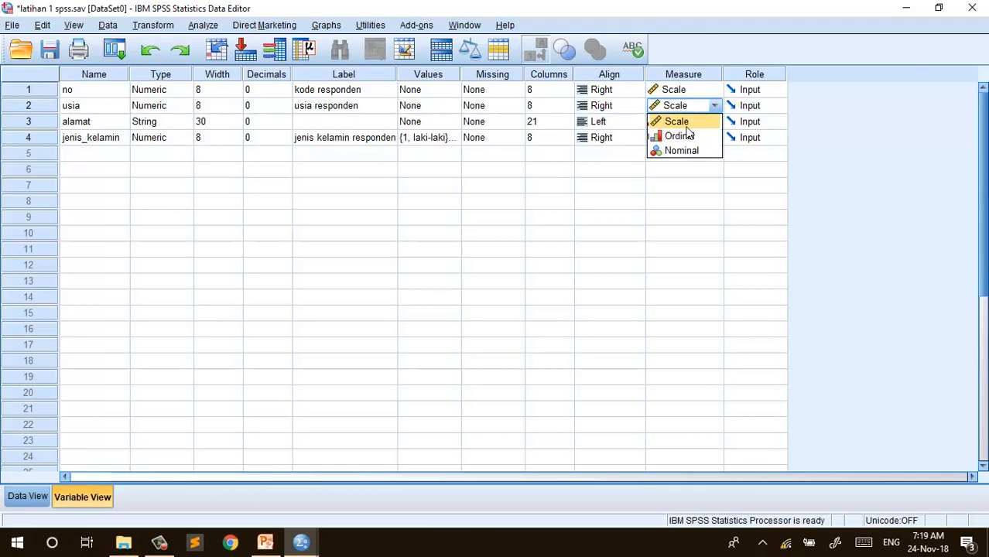
click(685, 126)
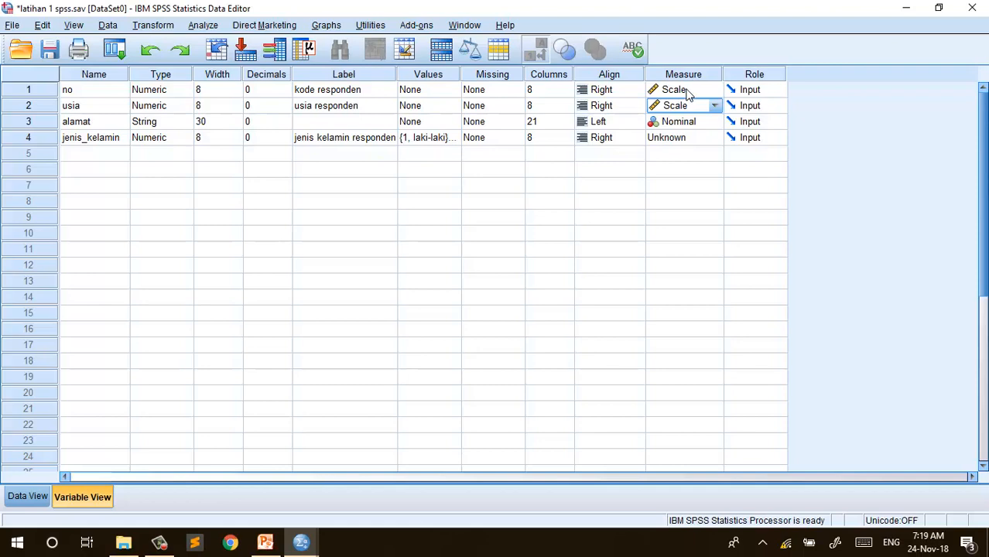
Set the measurement level of the alamat and jenis_kelamin variables to Nominal
click(689, 124)
click(691, 126)
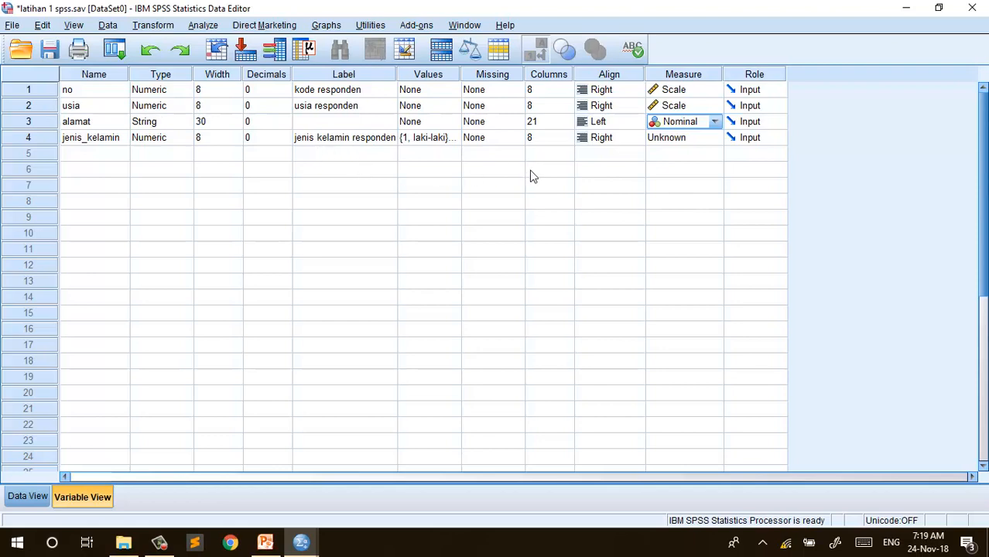
click(675, 139)
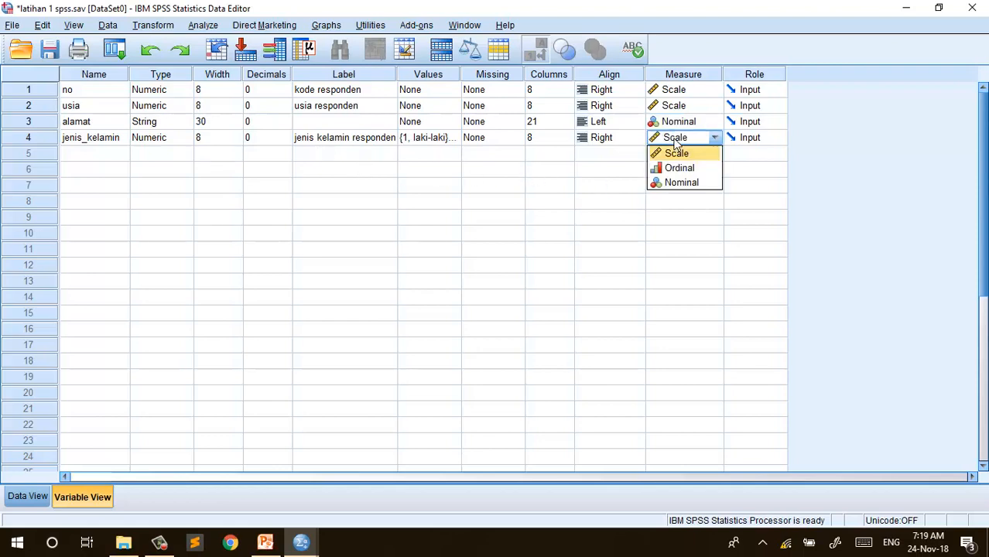
click(675, 183)
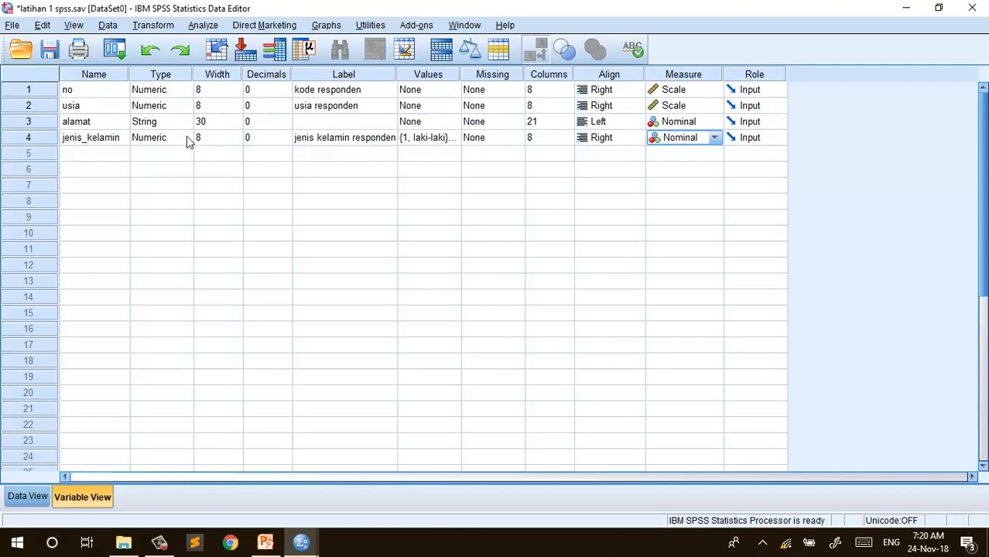
Define a fifth numeric variable named pendidikan with 0 decimals
click(98, 155)
click(103, 159)
text(ped)
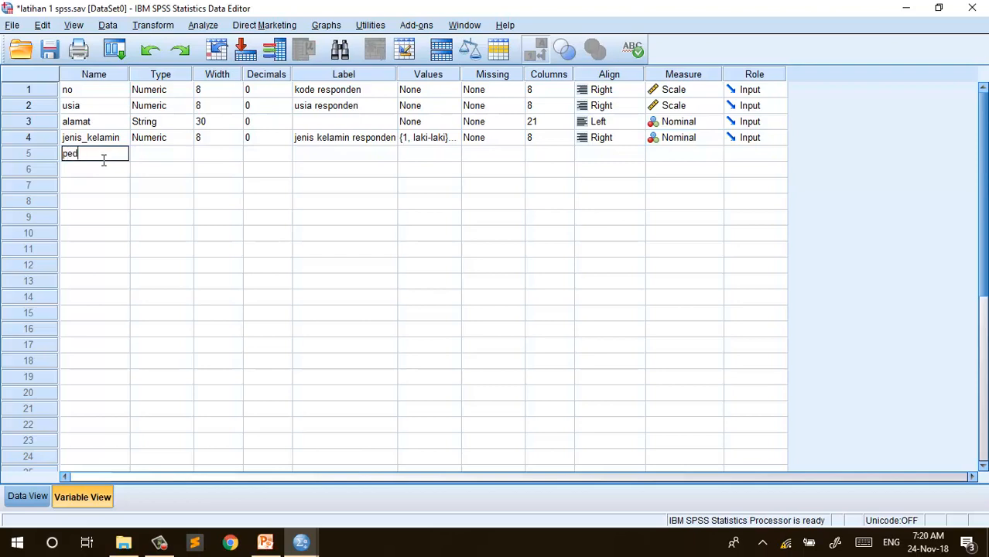
key(BackSpace)
text(ndidikan)
click(136, 203)
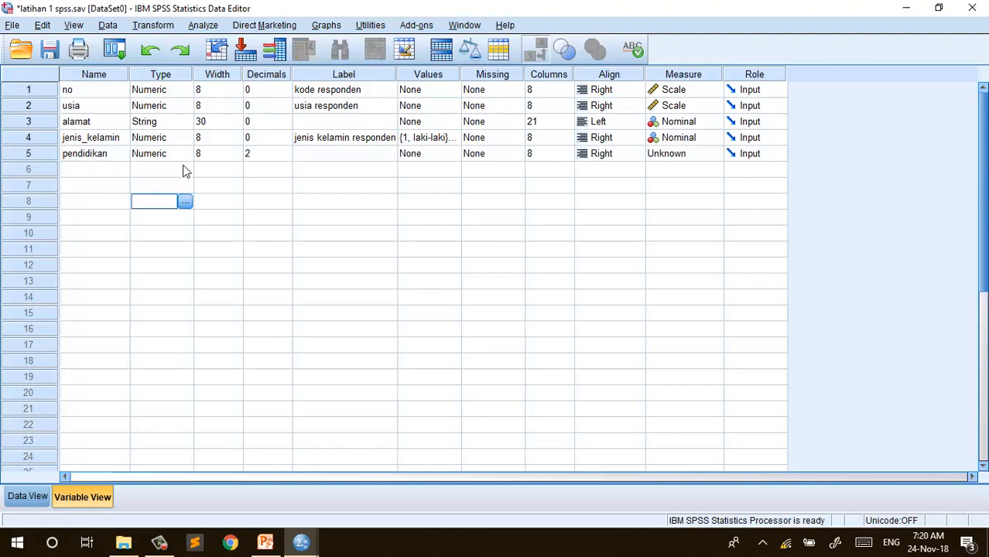
click(282, 157)
double_click(287, 157)
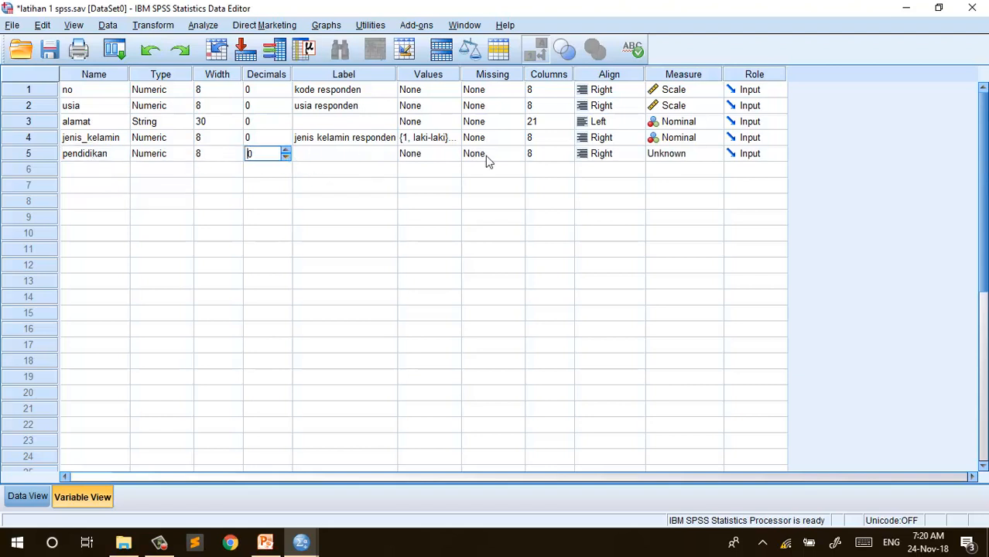
Set the pendidikan variable's measurement level to Ordinal and its label to "pendidikan responden"
click(700, 155)
click(699, 186)
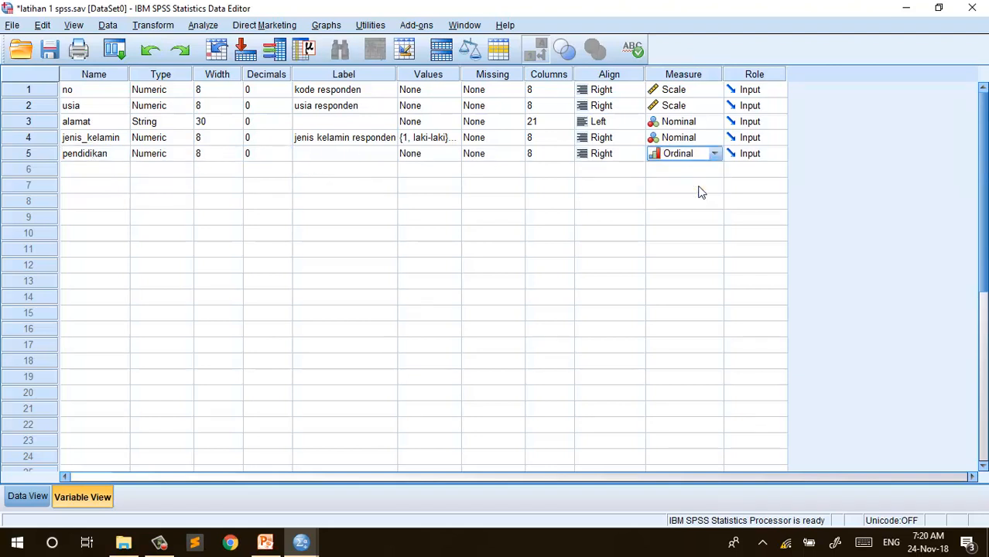
click(325, 154)
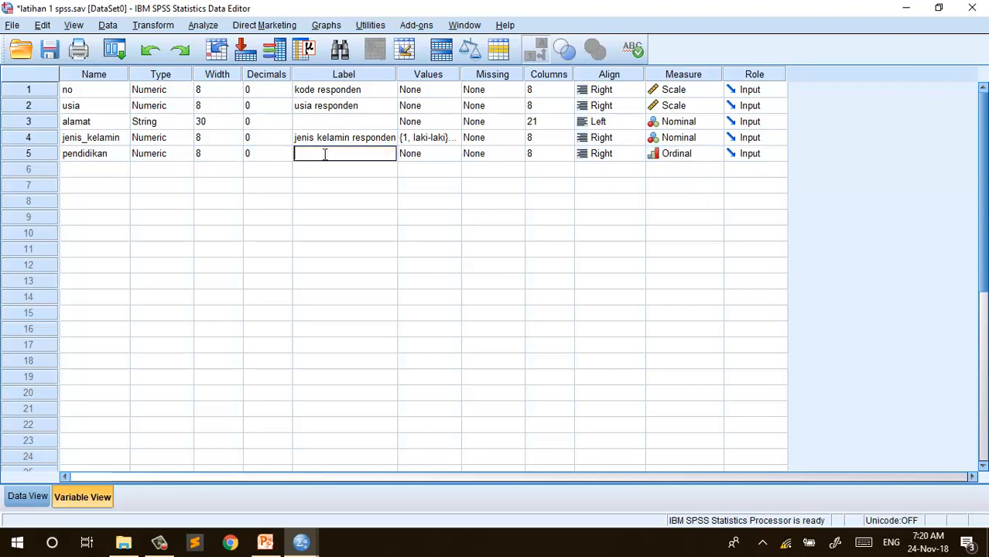
text(pendidikan responden)
click(407, 221)
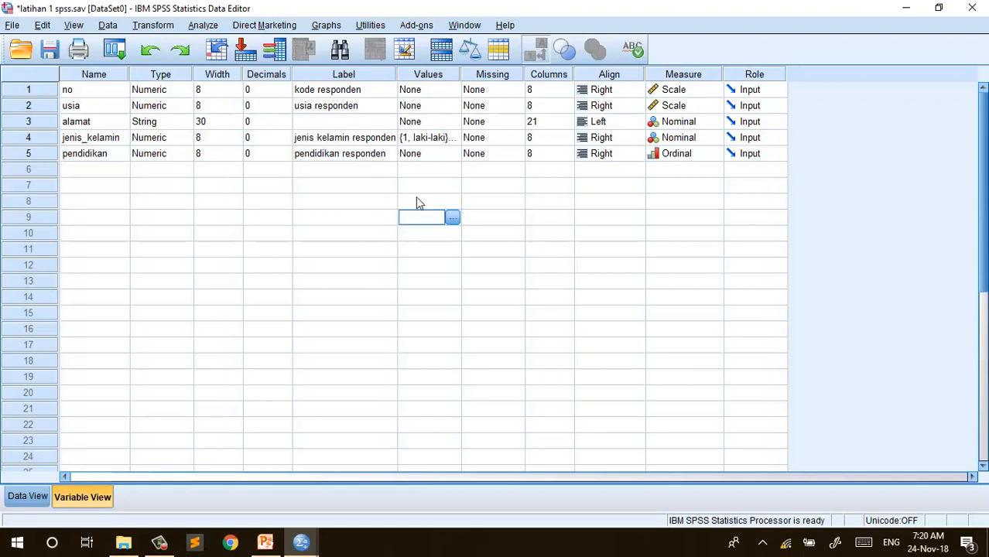
Start the value labels of the pendidikan variable by adding 1 = SD
click(440, 156)
click(453, 155)
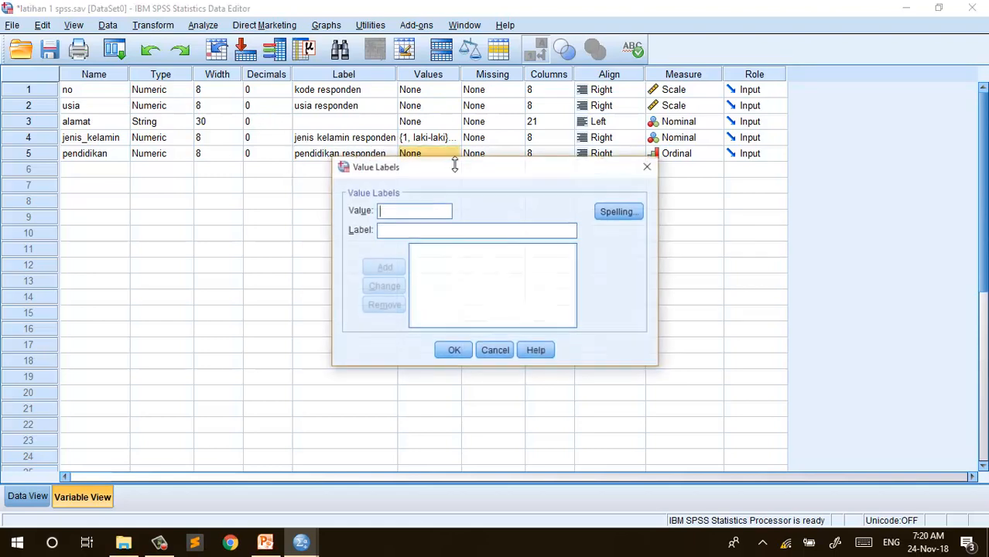
text(1)
click(409, 229)
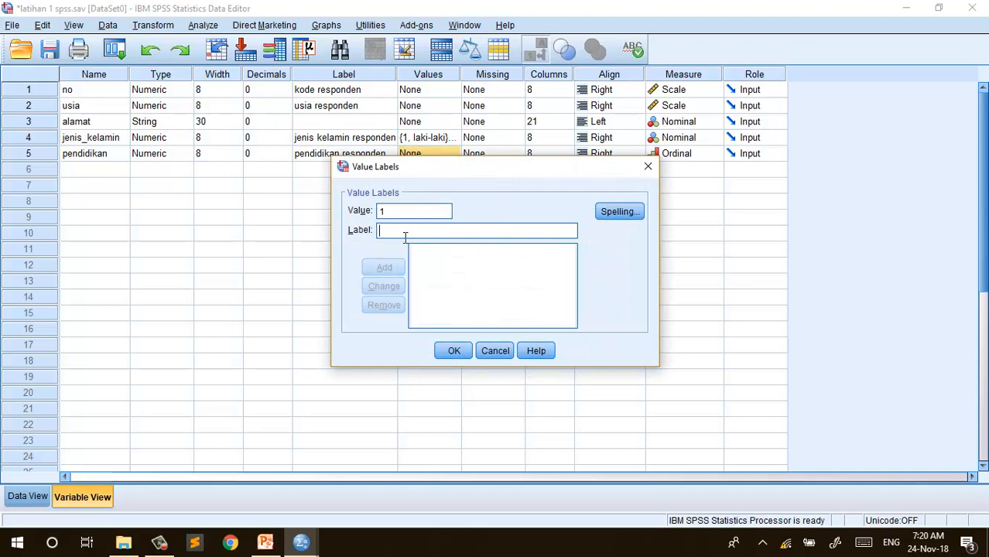
text(SD)
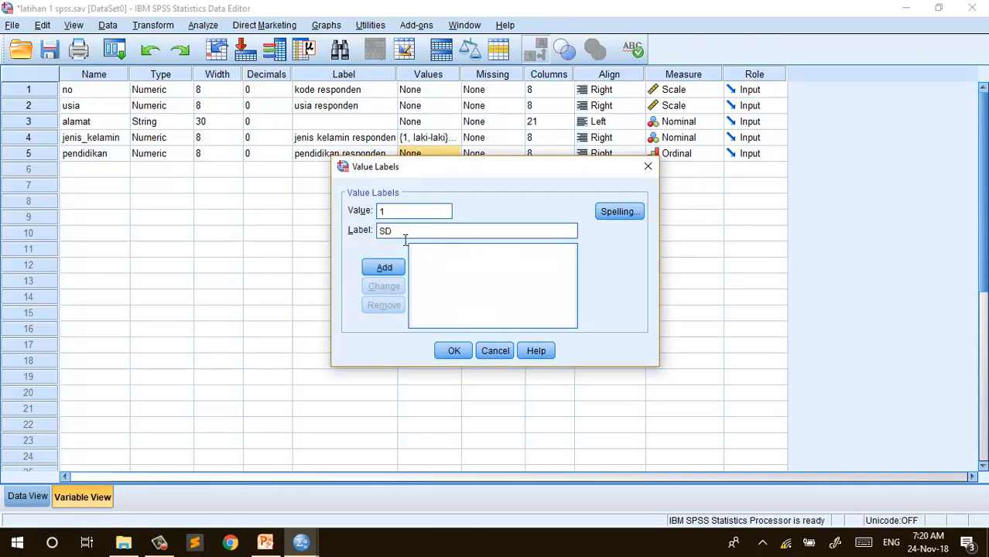
click(385, 269)
Add the value labels 2 = SMP and 3 = SMA to pendidikan and accept the definitions
text(2)
click(400, 232)
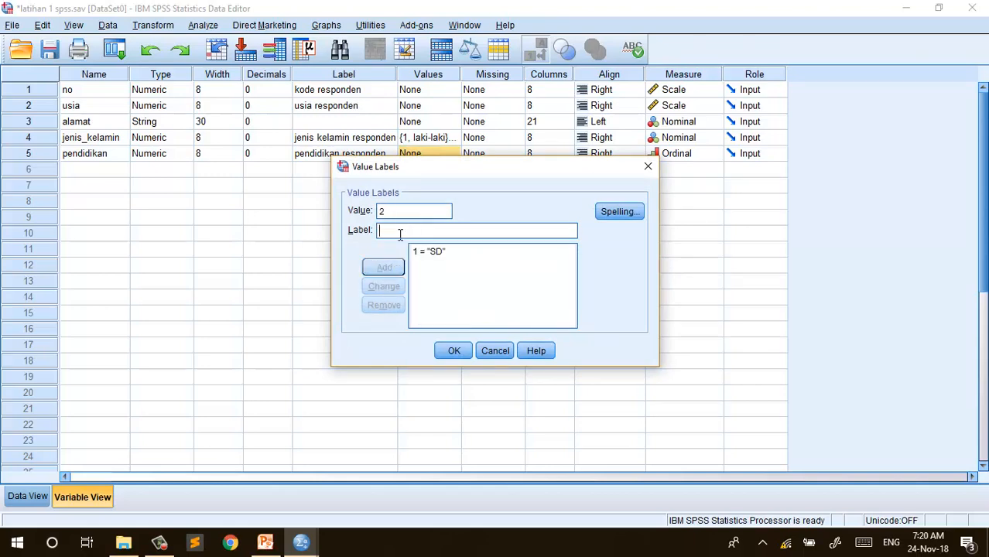
text(SMP)
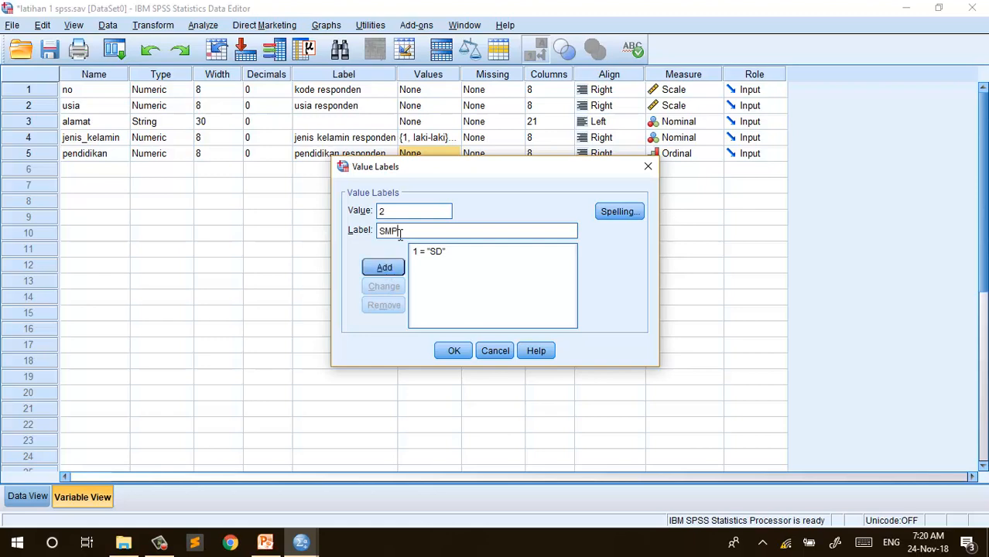
click(384, 266)
text(3)
click(408, 236)
text(SMA)
click(384, 268)
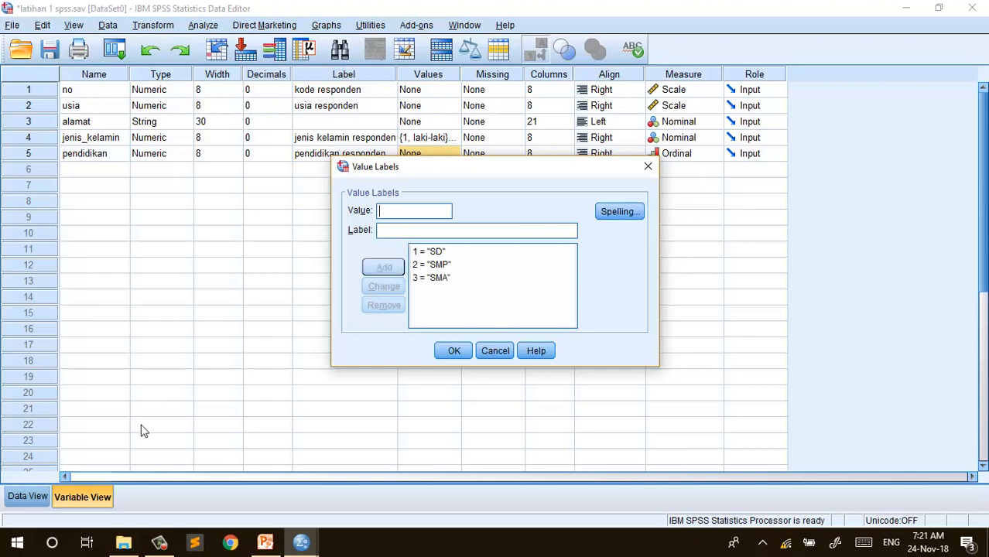
click(454, 350)
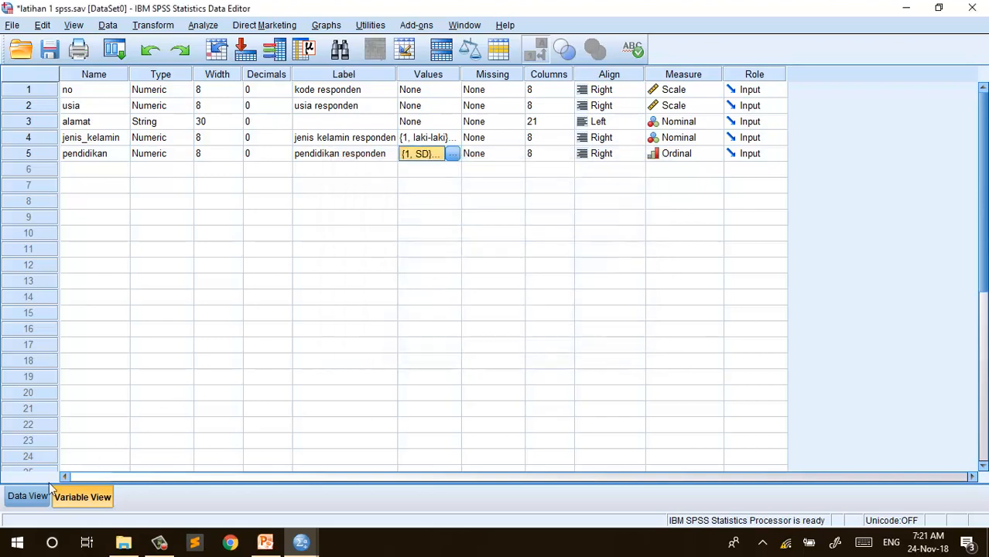
In Data View, enter the pendidikan values SD for case 1 and SMP for case 2
click(28, 494)
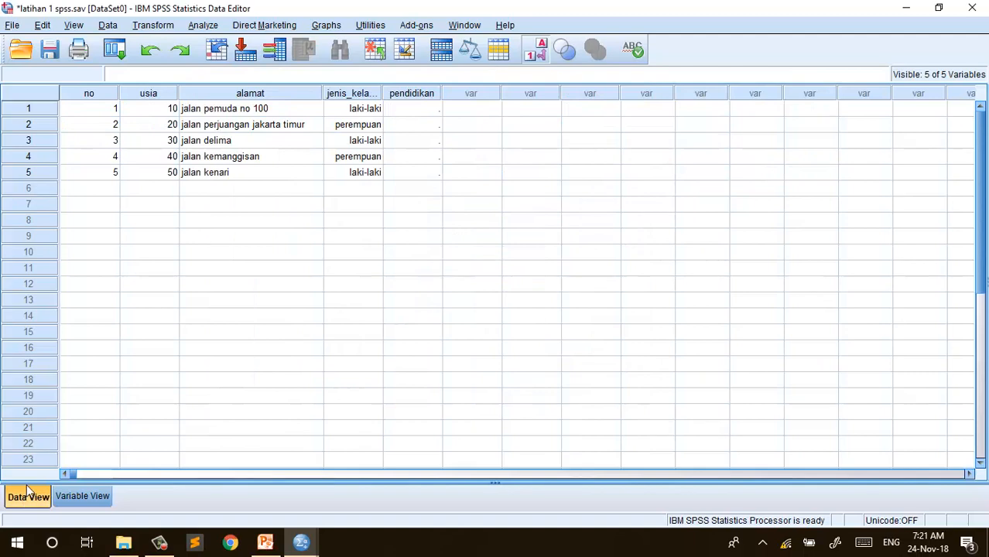
click(412, 114)
text(1)
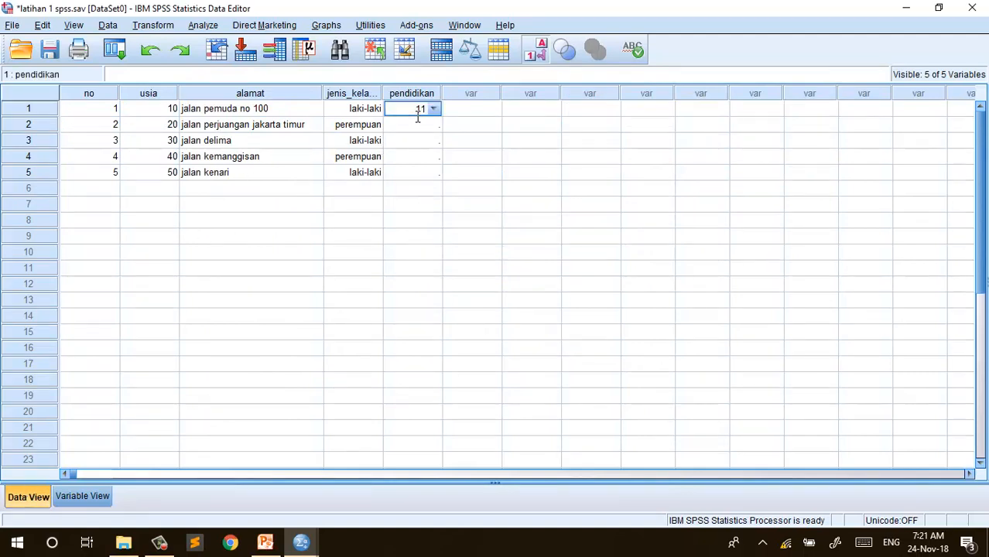
key(Down)
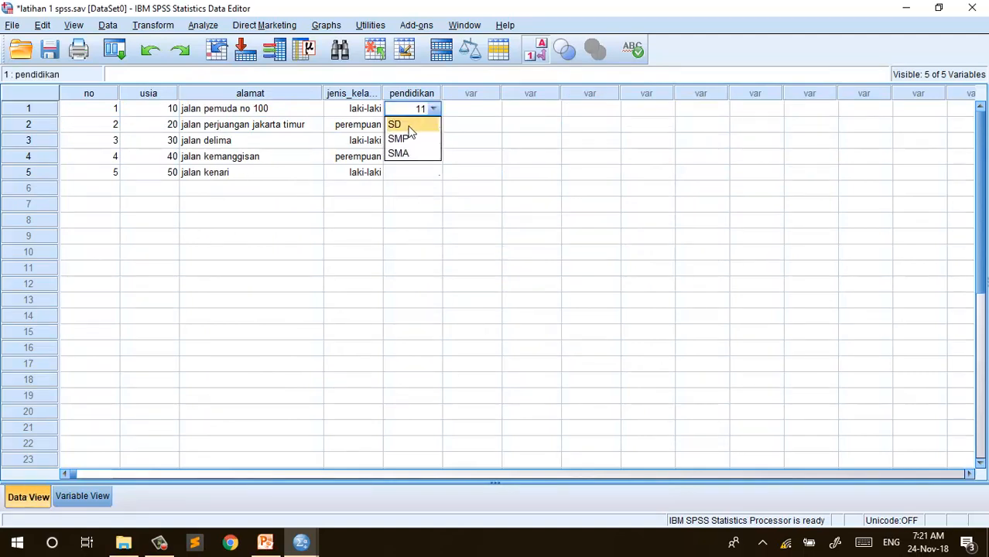
click(411, 126)
click(424, 129)
click(434, 126)
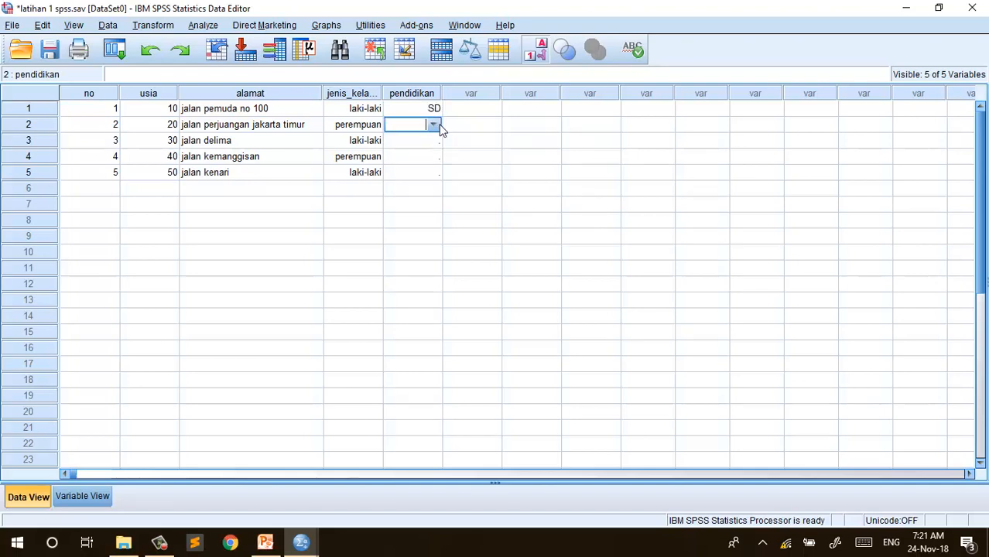
click(434, 125)
click(413, 156)
Enter the pendidikan values SMA, SD and SMP for cases 3, 4 and 5
click(433, 144)
click(434, 143)
click(434, 141)
click(416, 183)
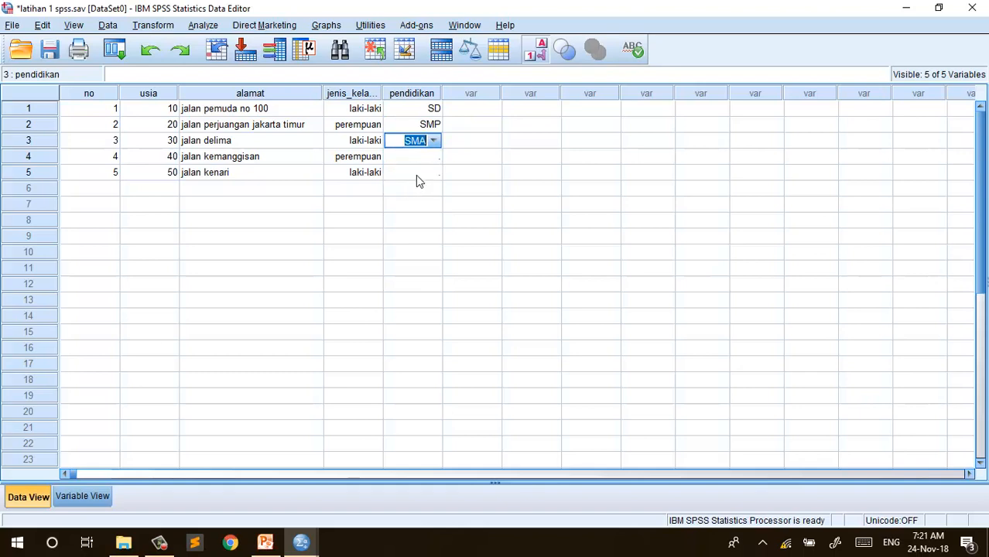
click(434, 157)
click(434, 158)
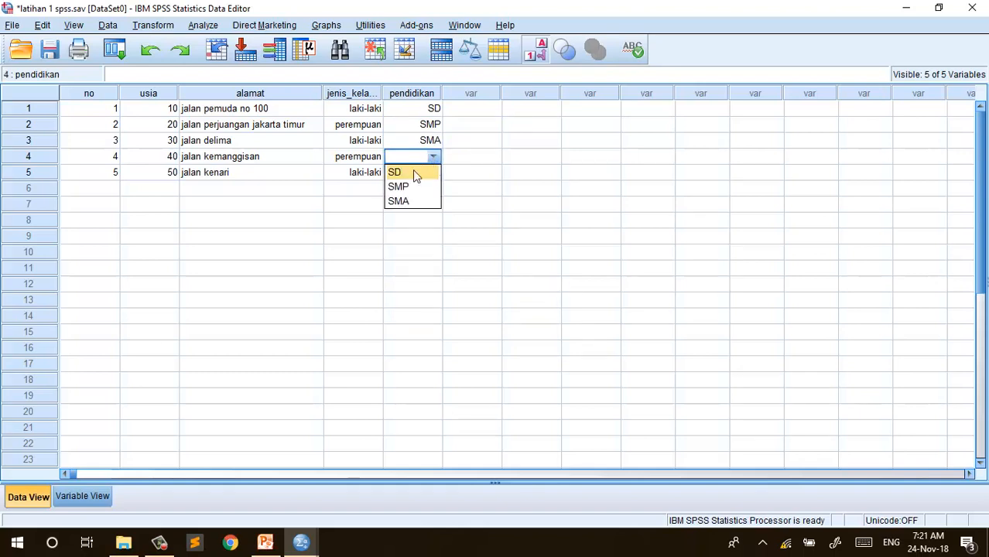
click(410, 171)
click(434, 172)
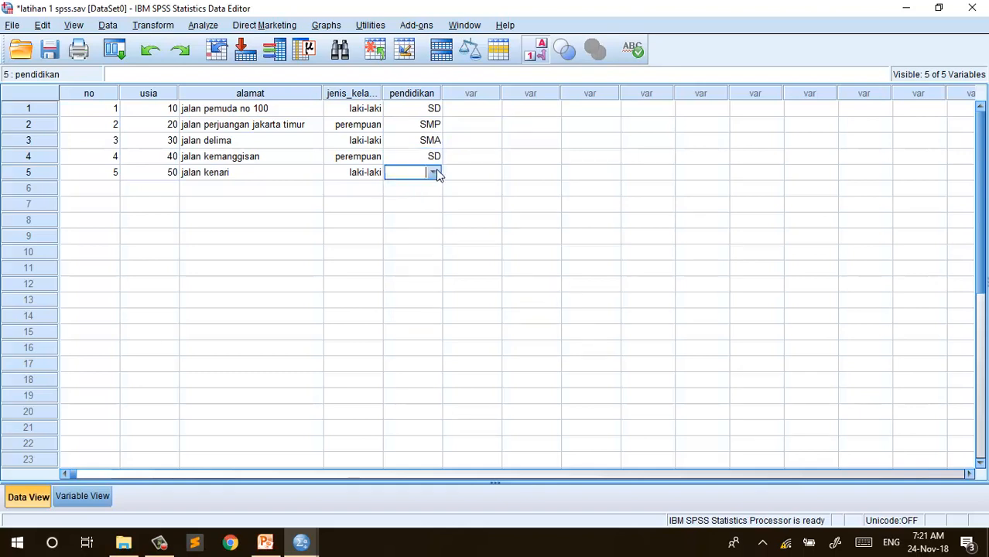
click(433, 174)
click(414, 205)
click(495, 187)
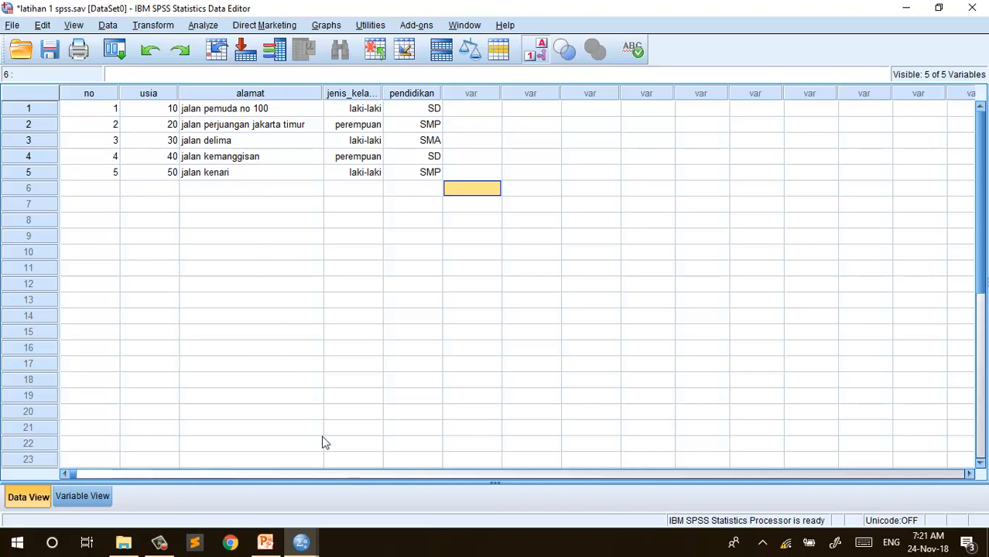
click(241, 273)
click(301, 542)
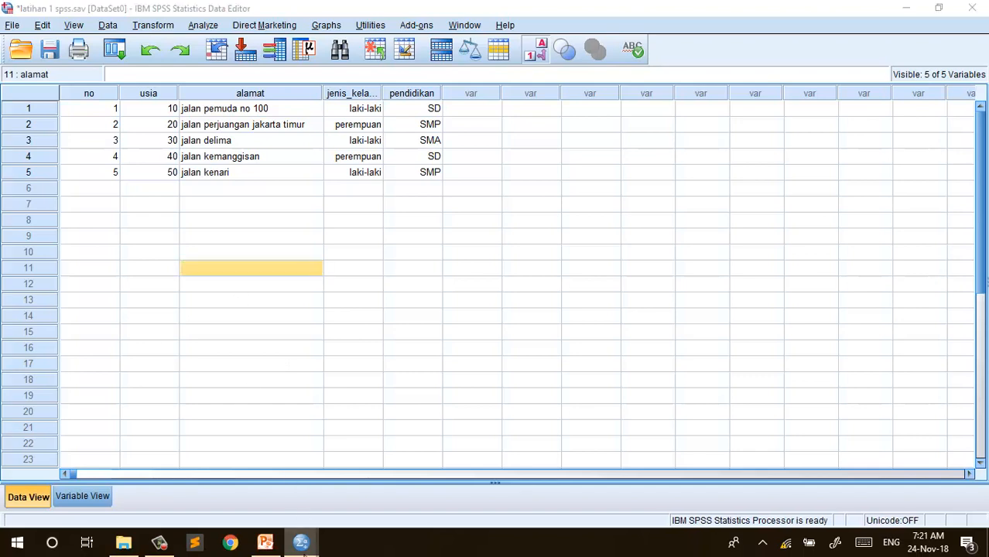
mouse_move(301, 541)
click(253, 485)
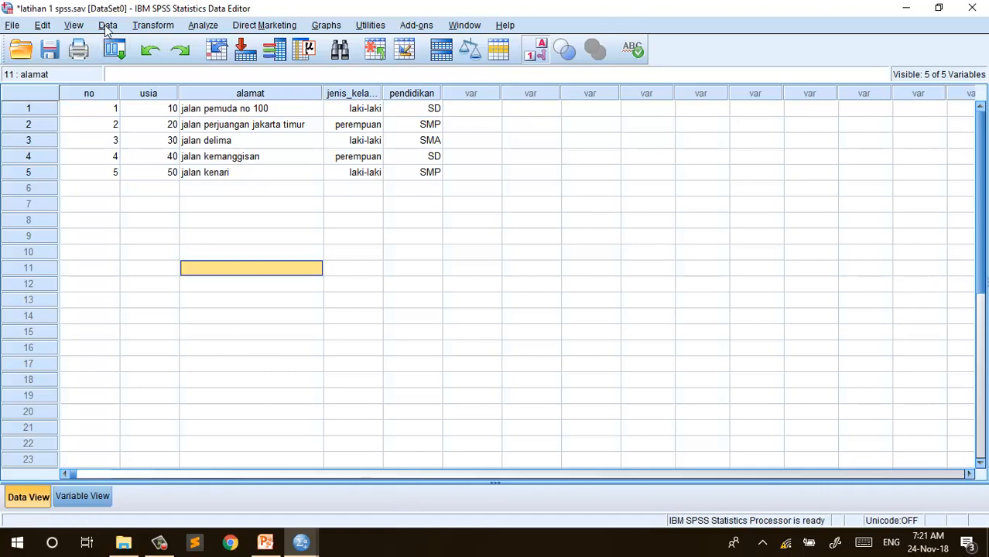
Open the Explore procedure from the descriptive statistics
click(203, 26)
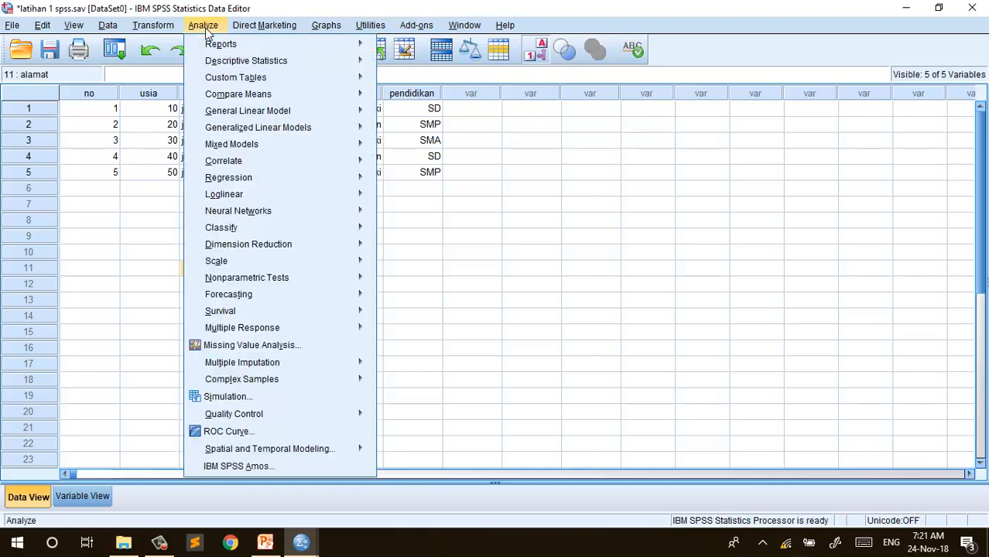
mouse_move(218, 63)
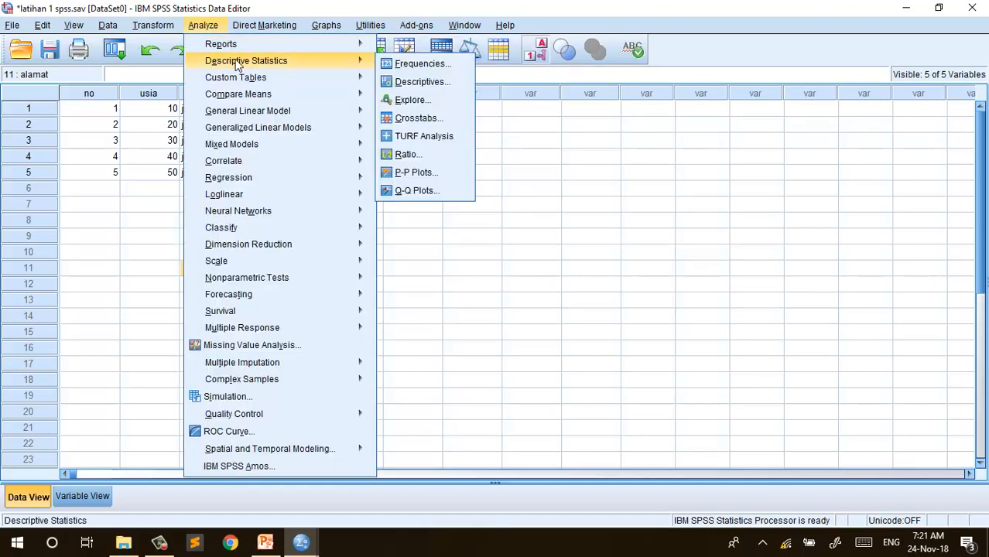
click(430, 102)
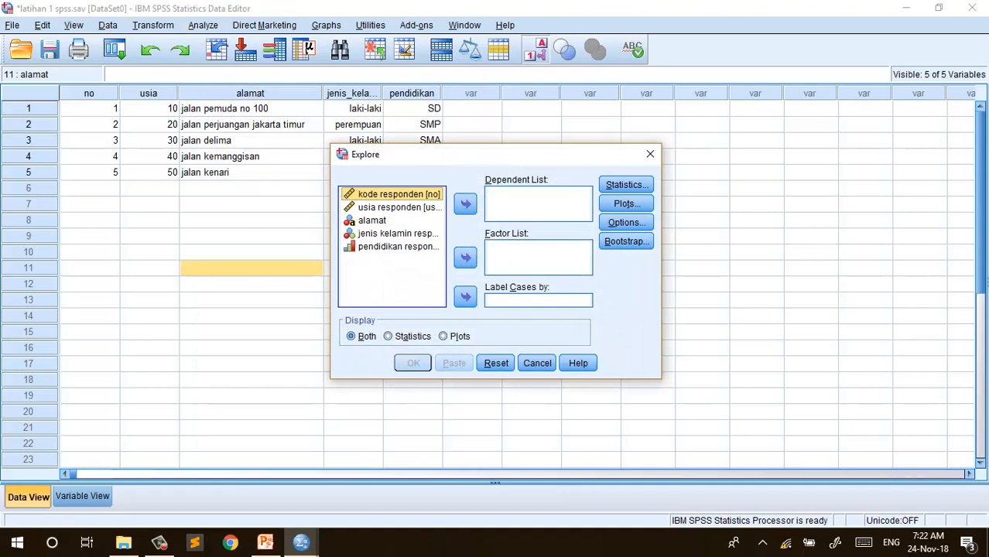
Switch to the PowerPoint presentation, insert a new slide after the Variabel slide and title it "Statistik deskripti"
click(265, 542)
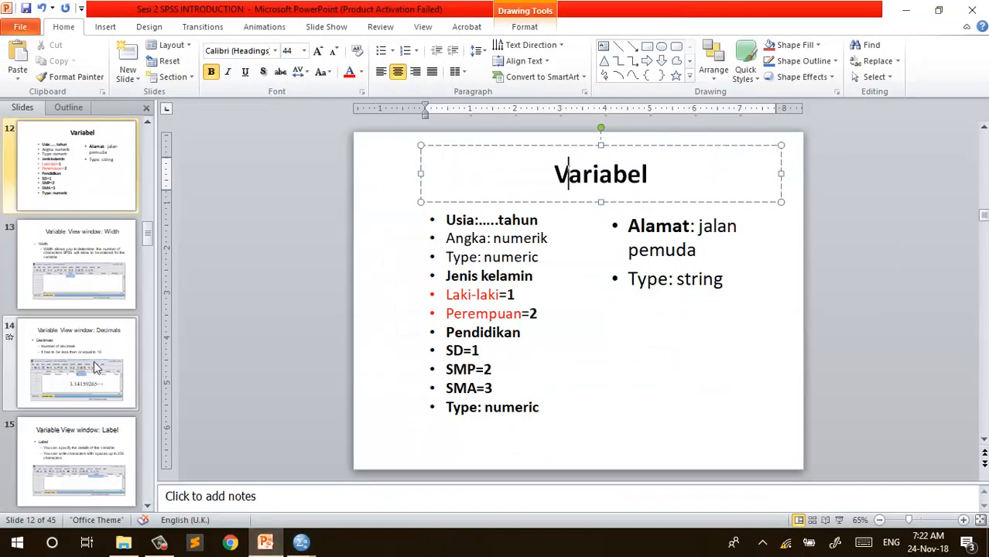
click(94, 184)
right_click(94, 184)
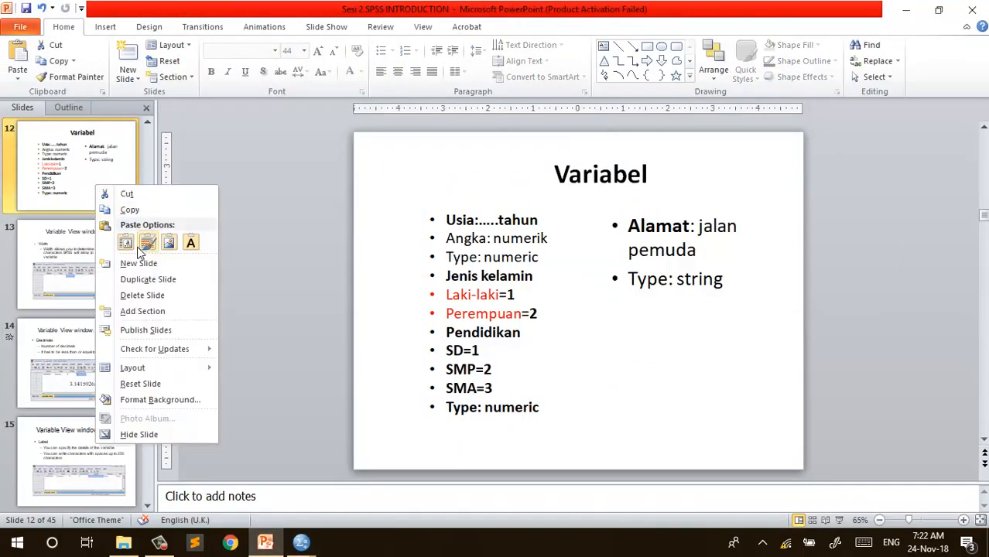
click(139, 263)
click(548, 189)
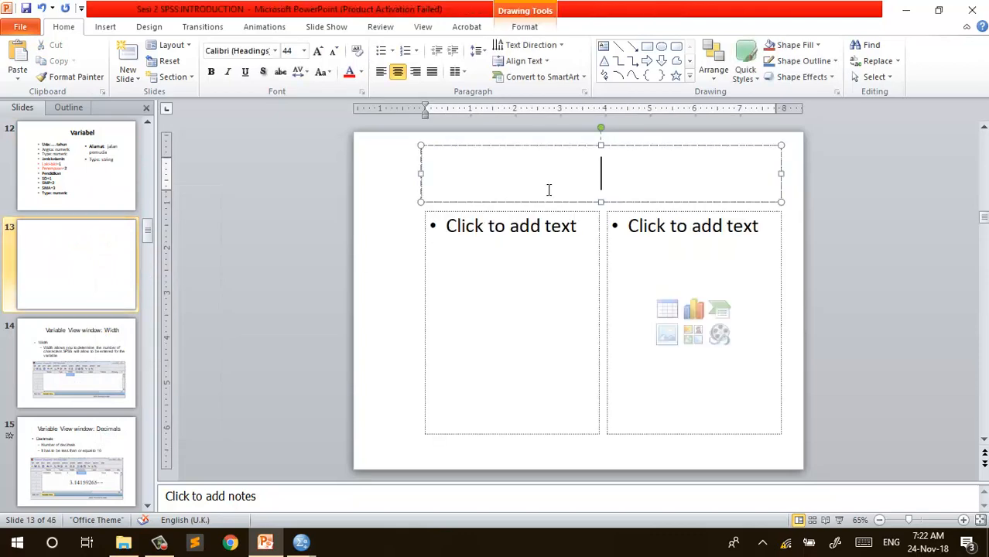
text(stat)
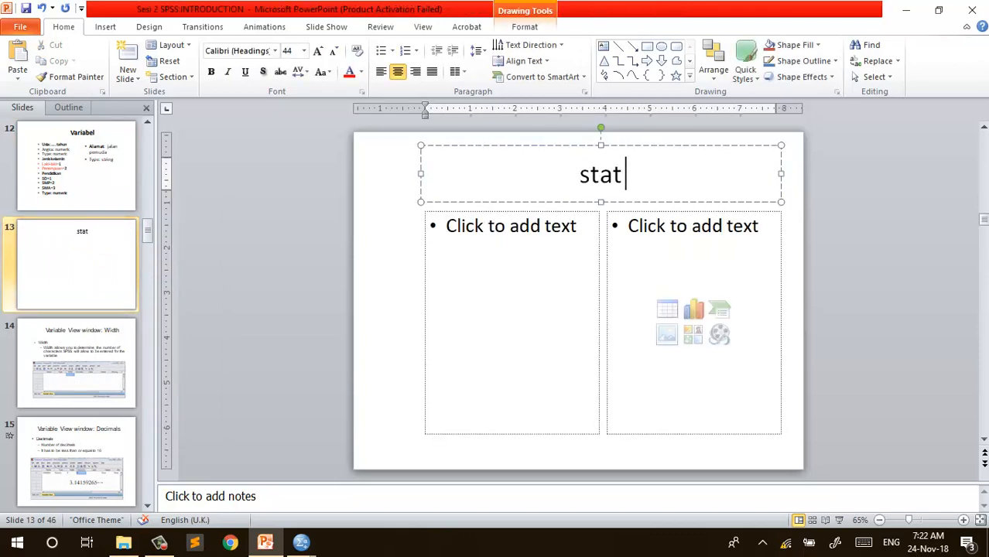
text(istik de)
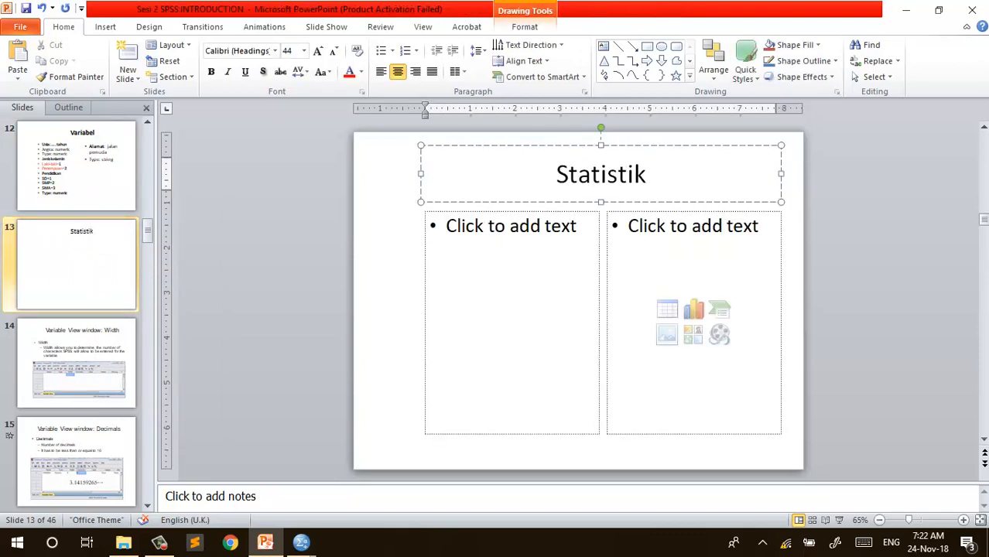
text(skripti)
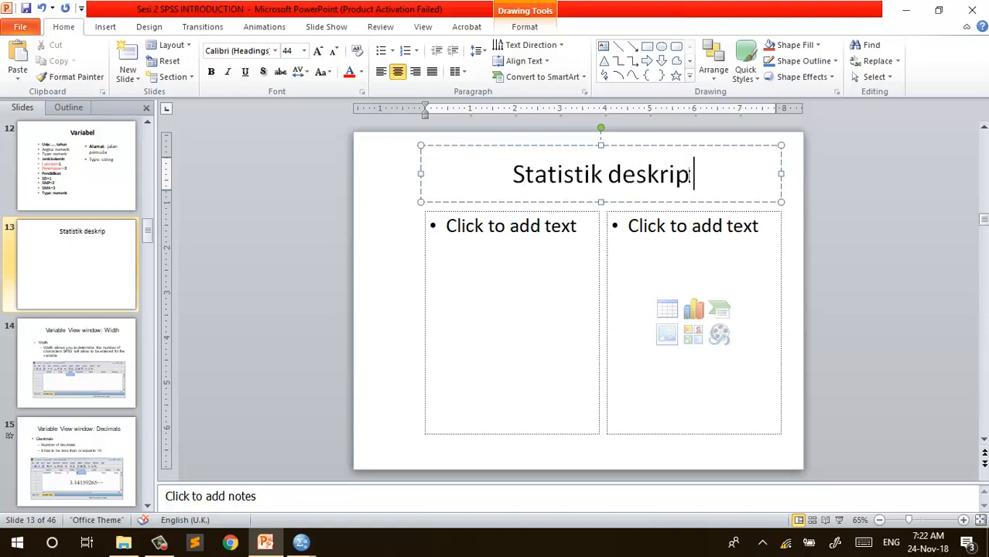
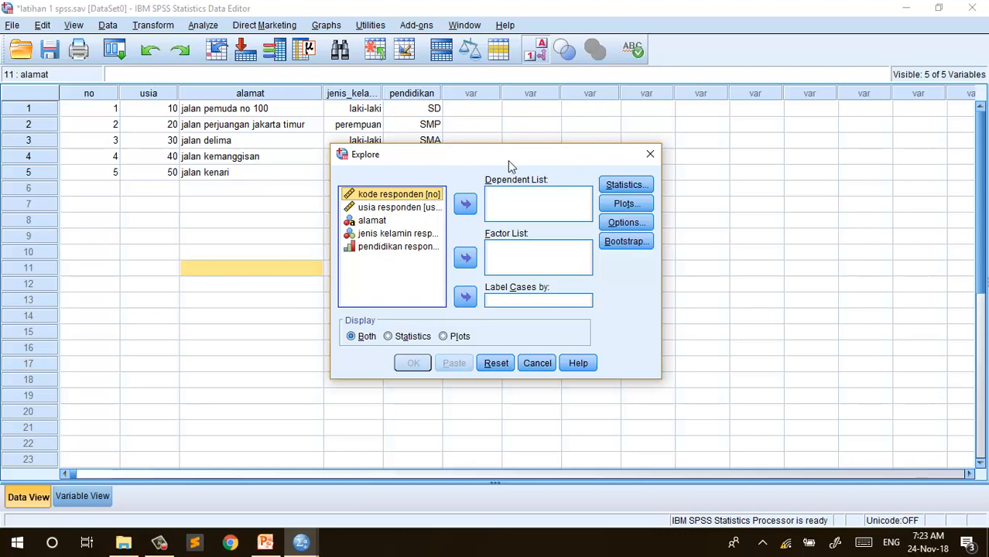
Reopen the Explore procedure in SPSS and add usia responden to the dependent list
click(537, 363)
click(203, 25)
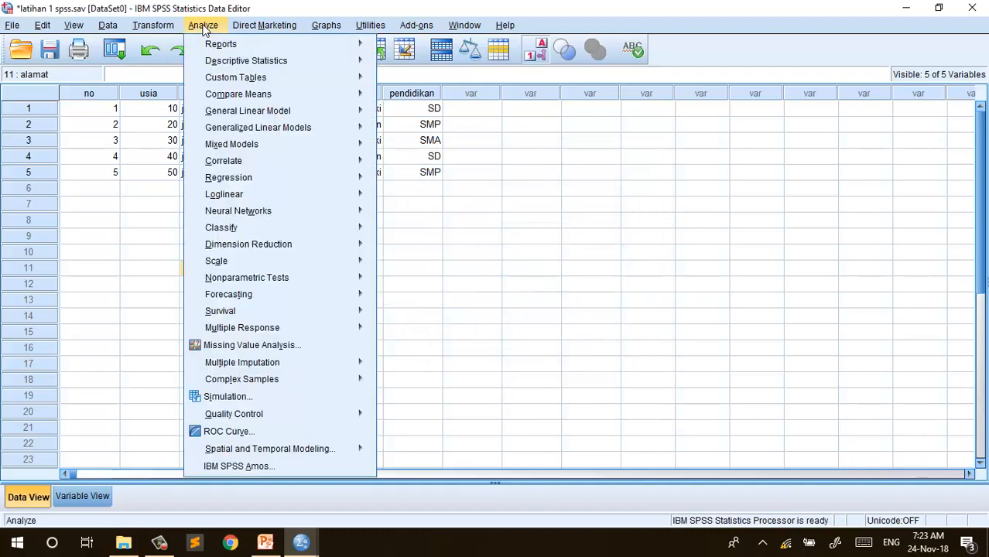
mouse_move(244, 64)
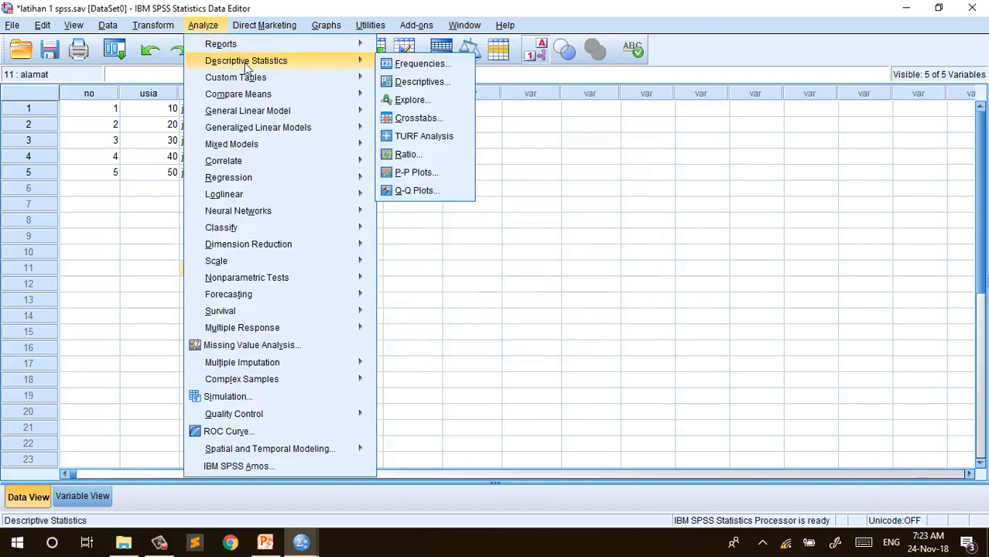
click(424, 101)
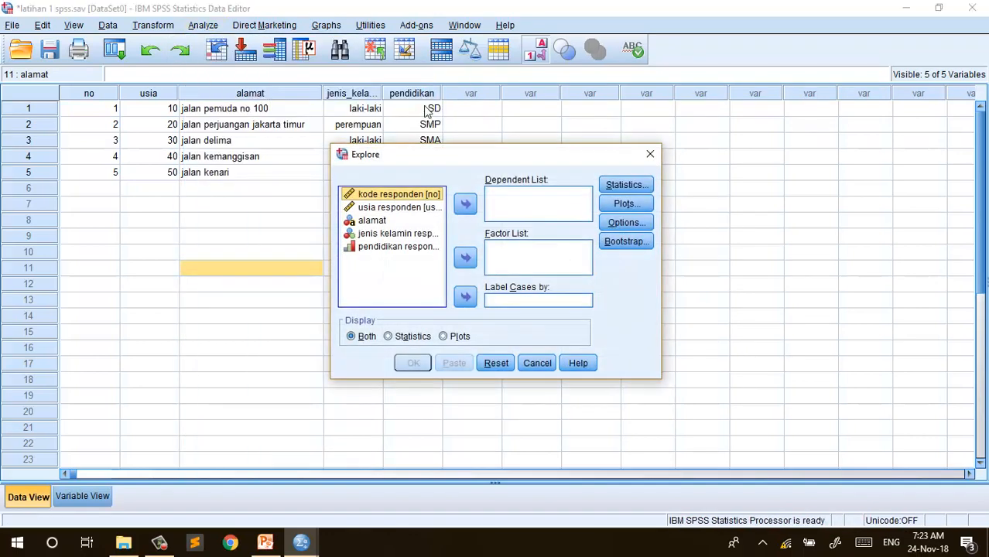
click(414, 209)
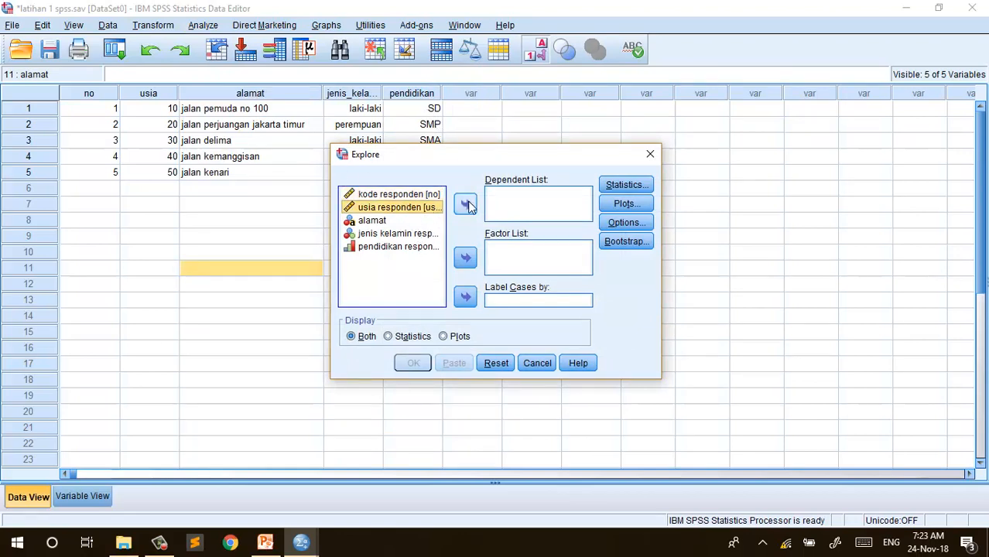
click(466, 204)
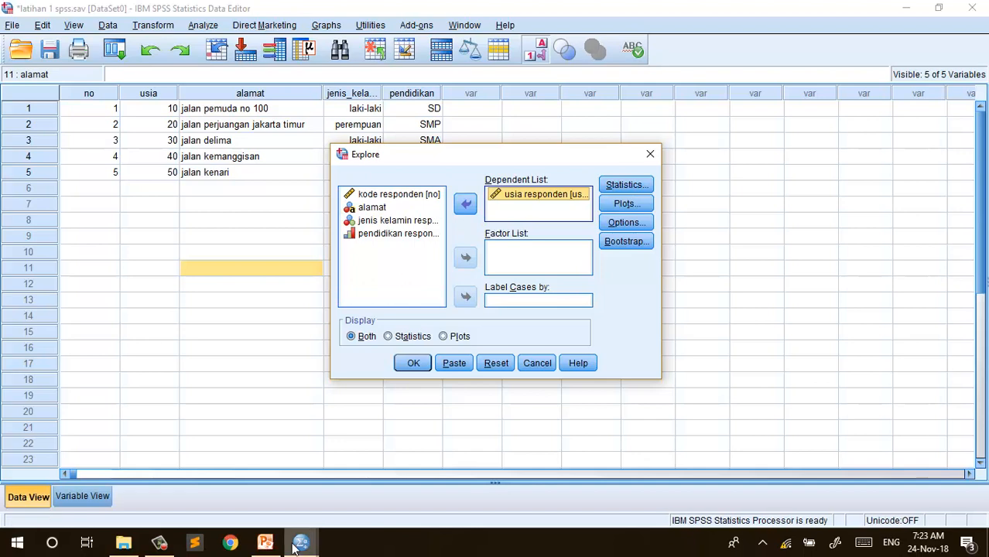
Switch to the PowerPoint presentation and reorder the Statistik deskriptif slide's instruction to read "Klik analyze-descriptive statistics -explore"
click(265, 542)
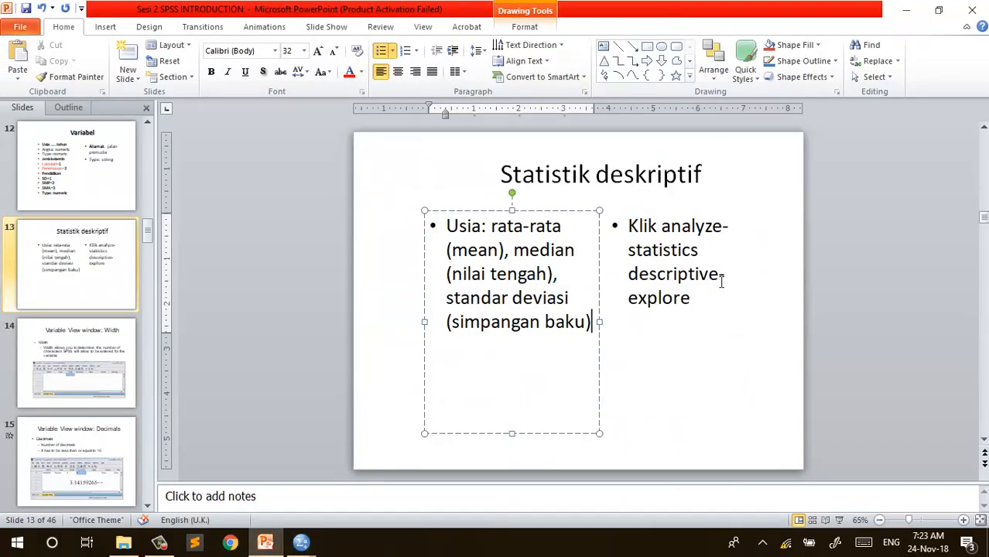
drag(720, 278, 632, 264)
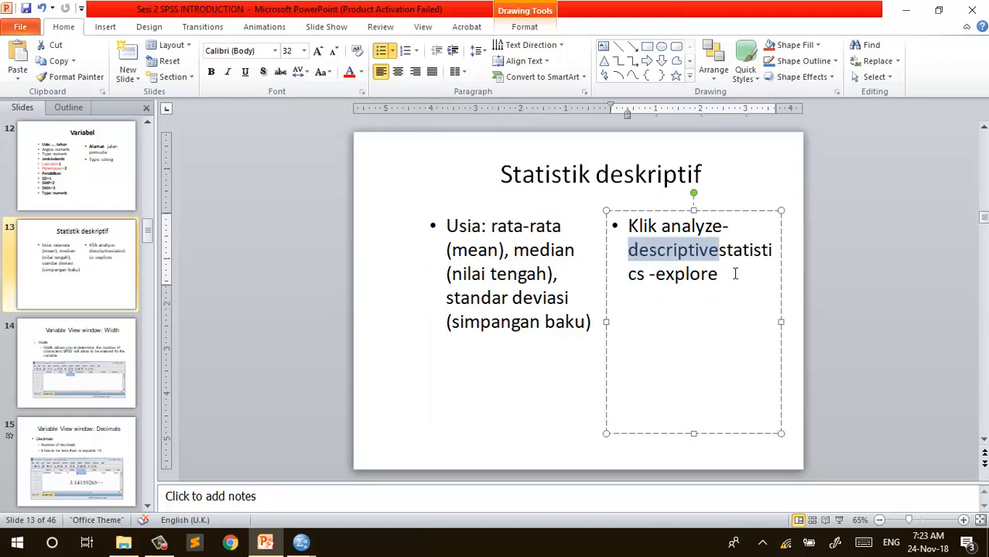
click(718, 254)
text(explore)
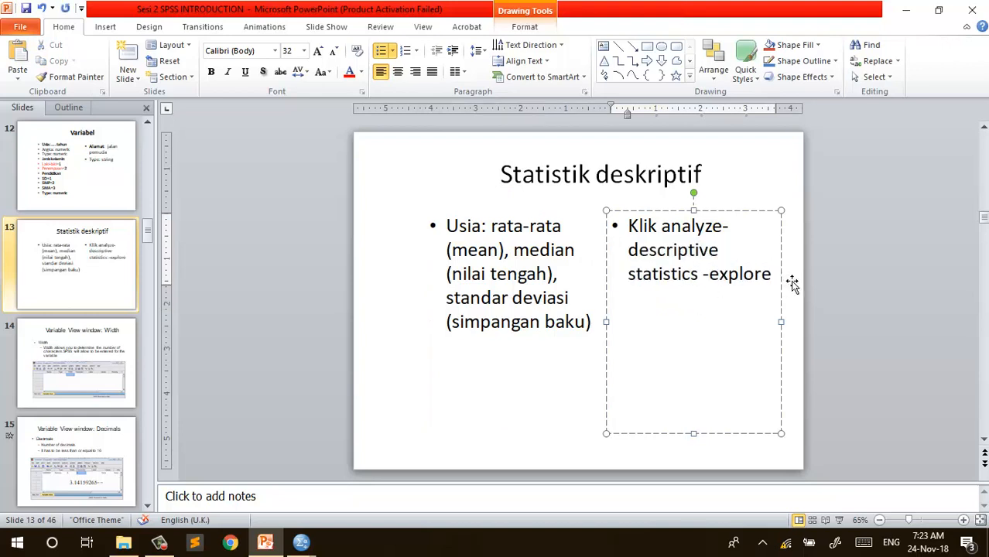
Extend the instruction on the slide after "explore" with "=masukkan usia ke dependent list"
text(=masukka)
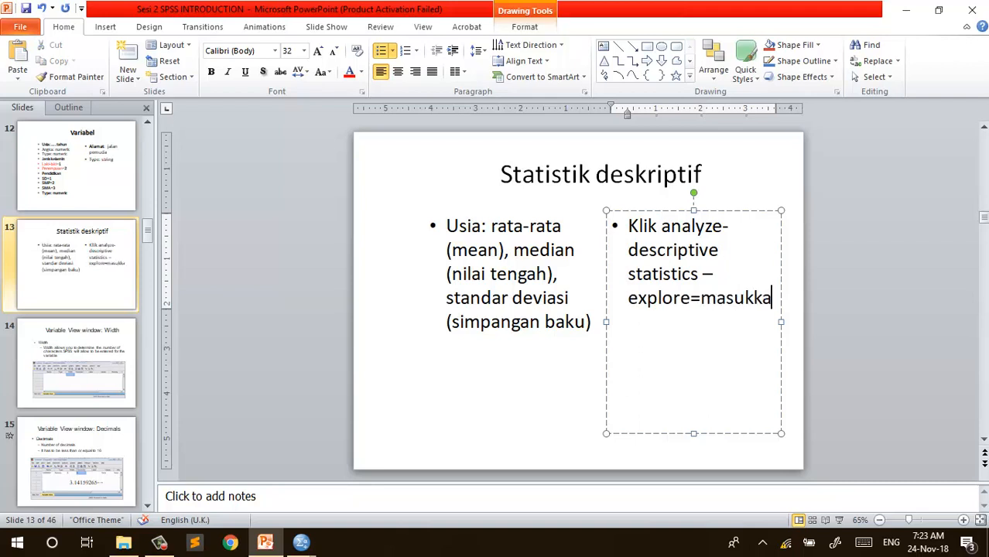
text(n usia)
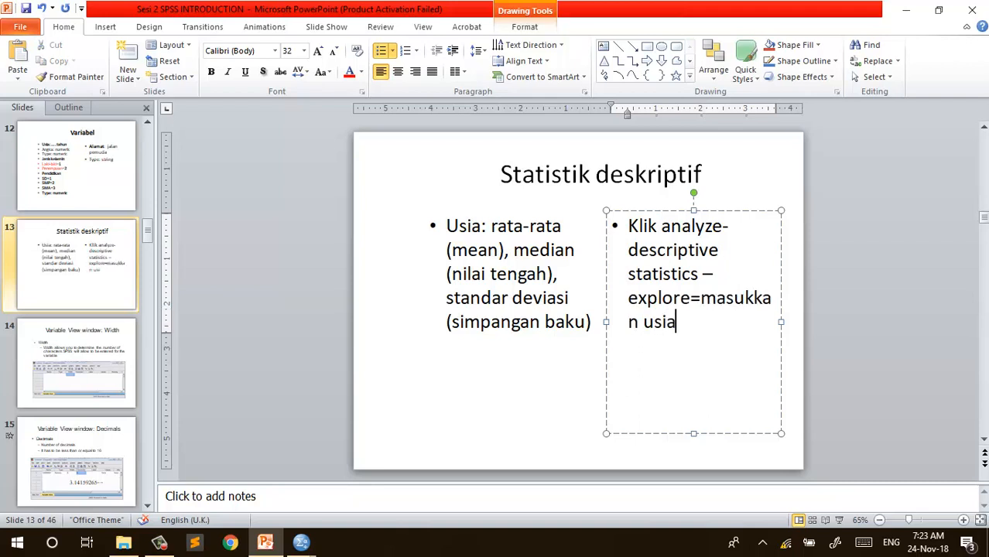
text( ke depe)
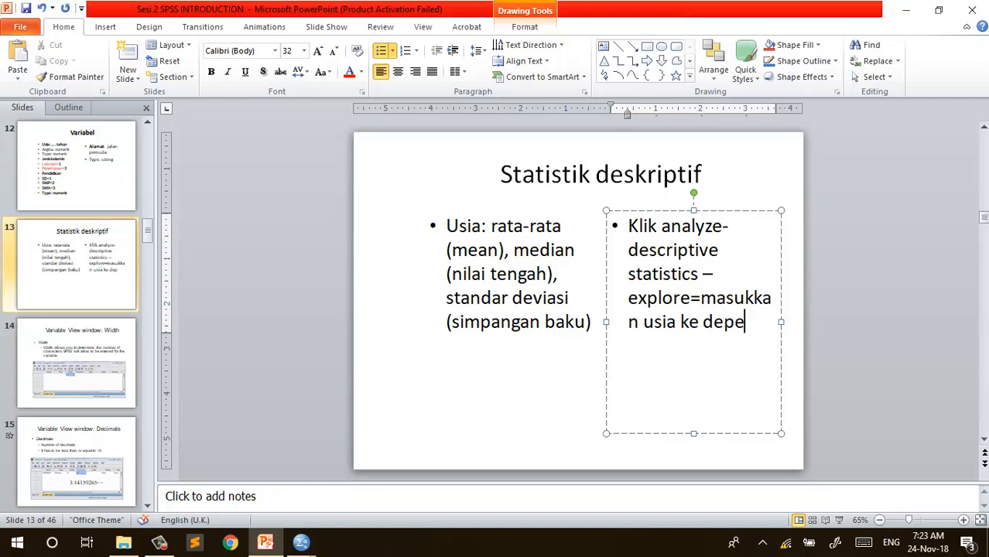
text(ndent list)
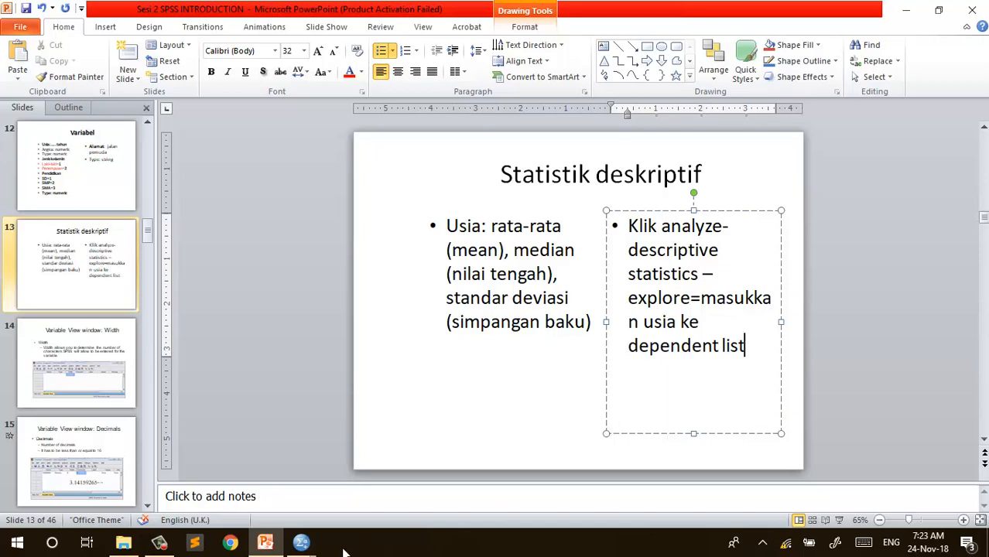
Switch back to the SPSS Explore dialog and enable the histogram and the normality plots with tests
mouse_move(300, 543)
click(246, 474)
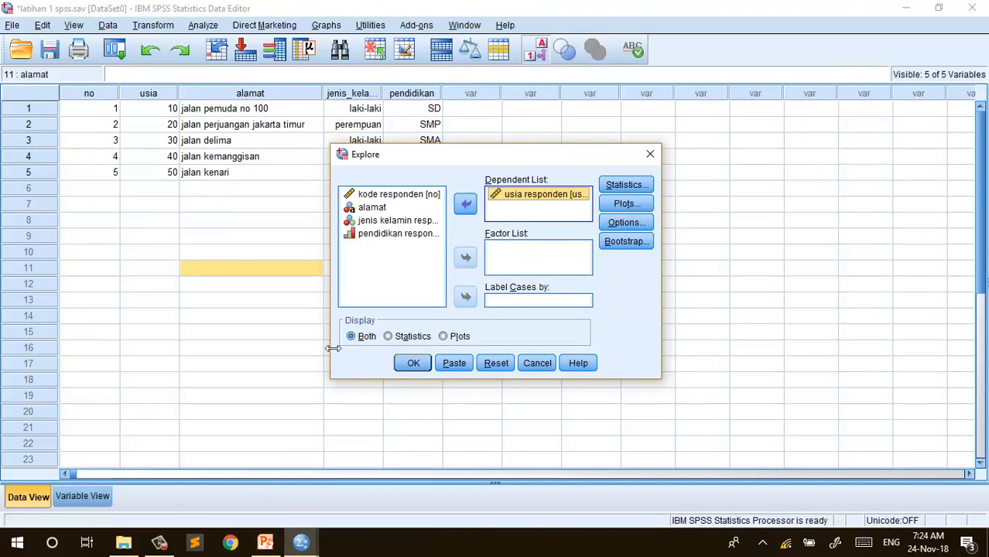
click(623, 204)
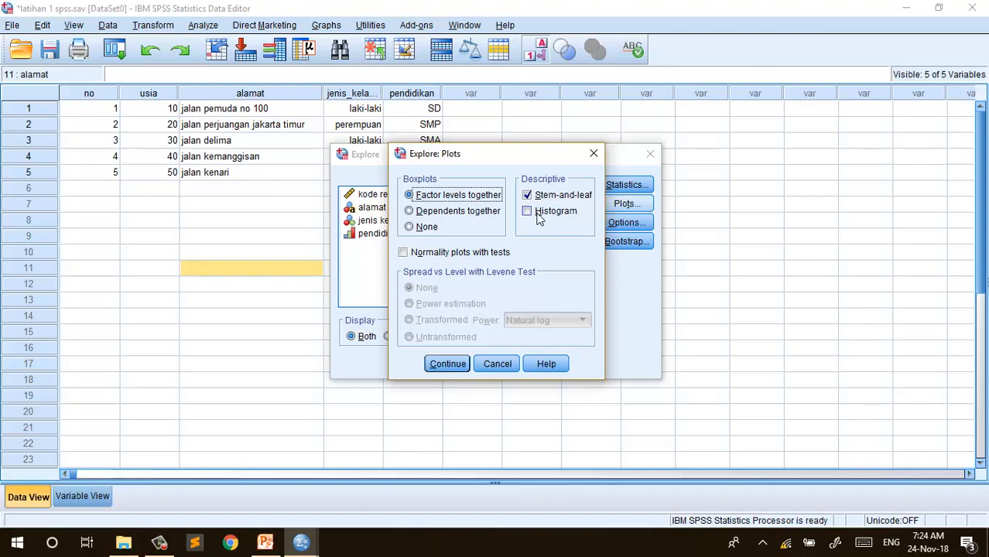
click(539, 209)
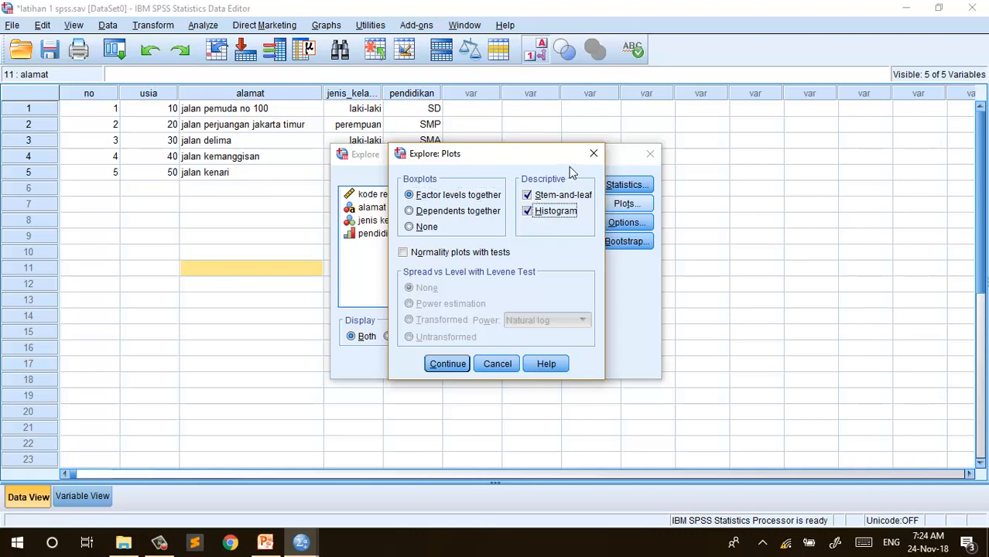
click(414, 255)
click(447, 364)
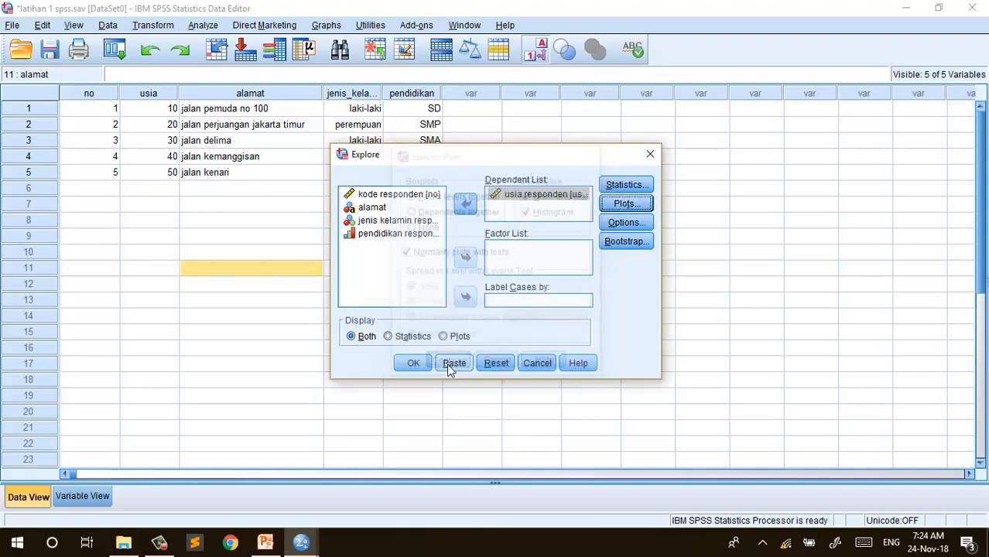
Accept descriptives with a 95% confidence interval for the mean and run the Explore analysis
click(627, 188)
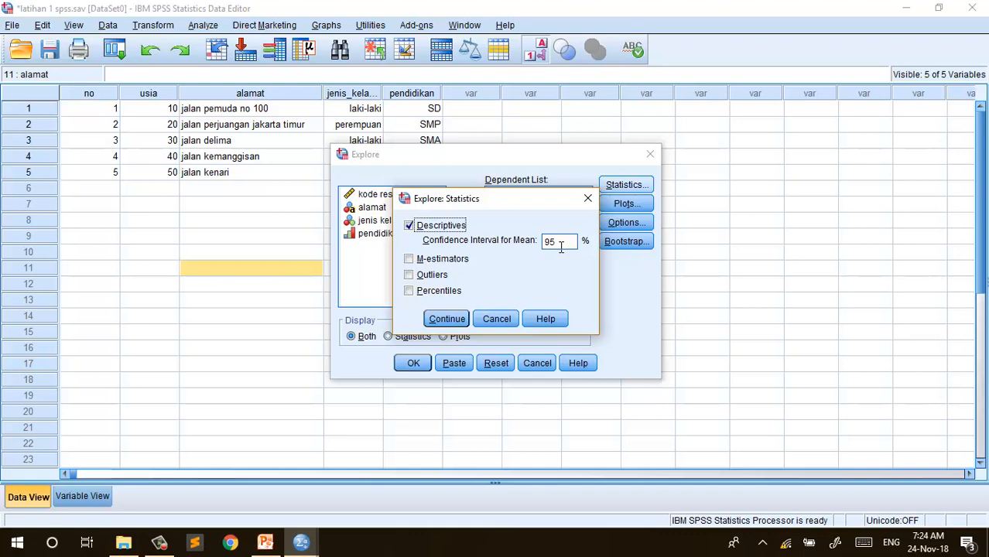
click(448, 320)
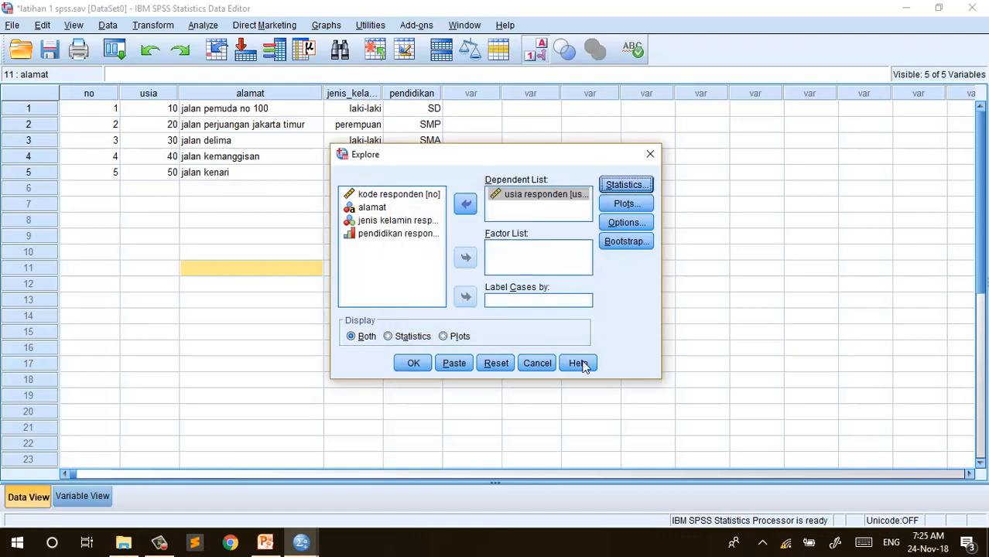
click(414, 364)
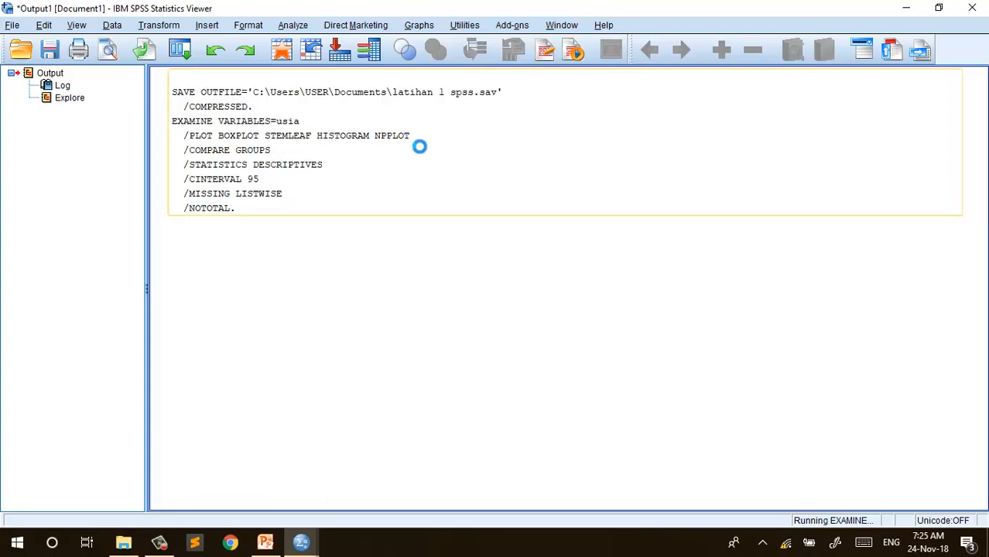
Examine the Explore output for usia responden, covering the case summary, descriptives, normality tests and histogram
scroll(443, 288, down, 3)
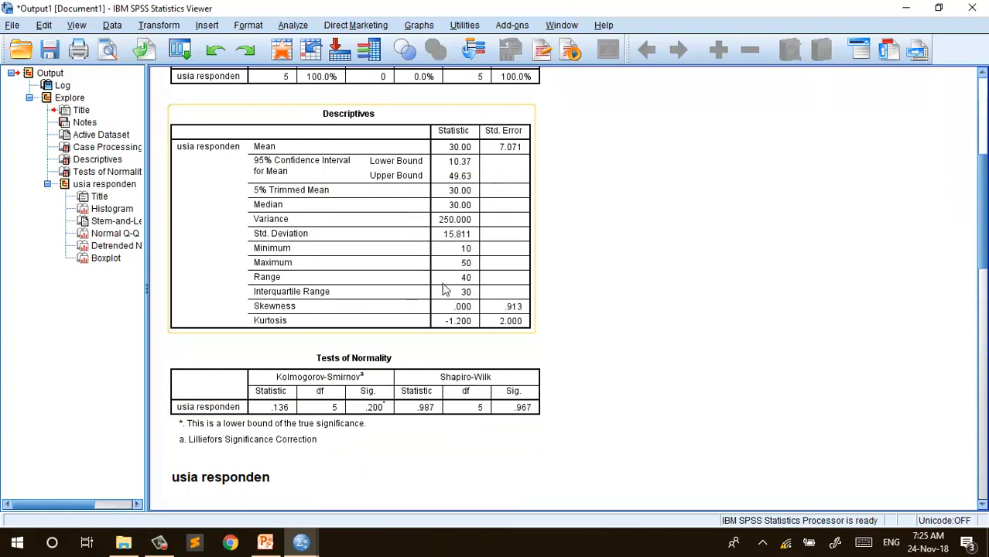
key(Down)
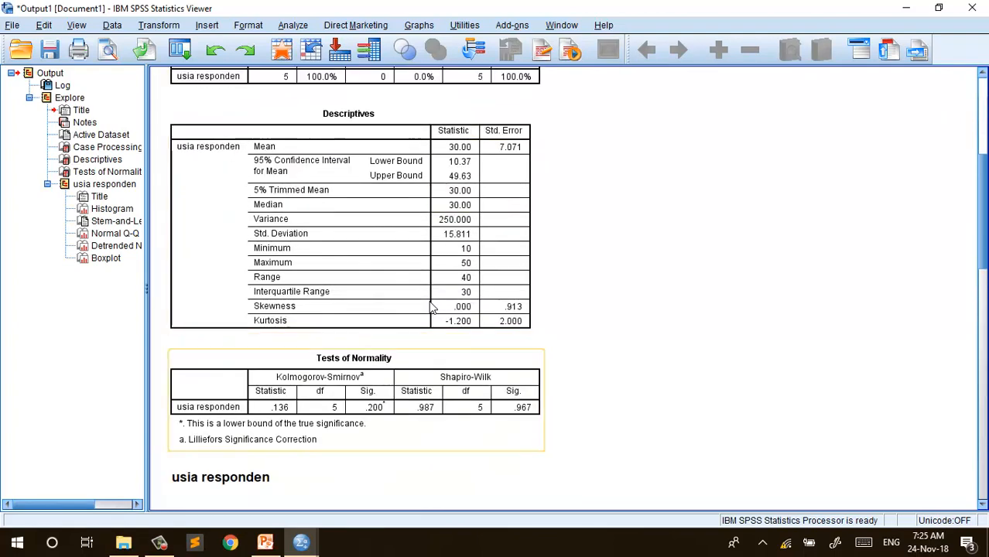
click(432, 307)
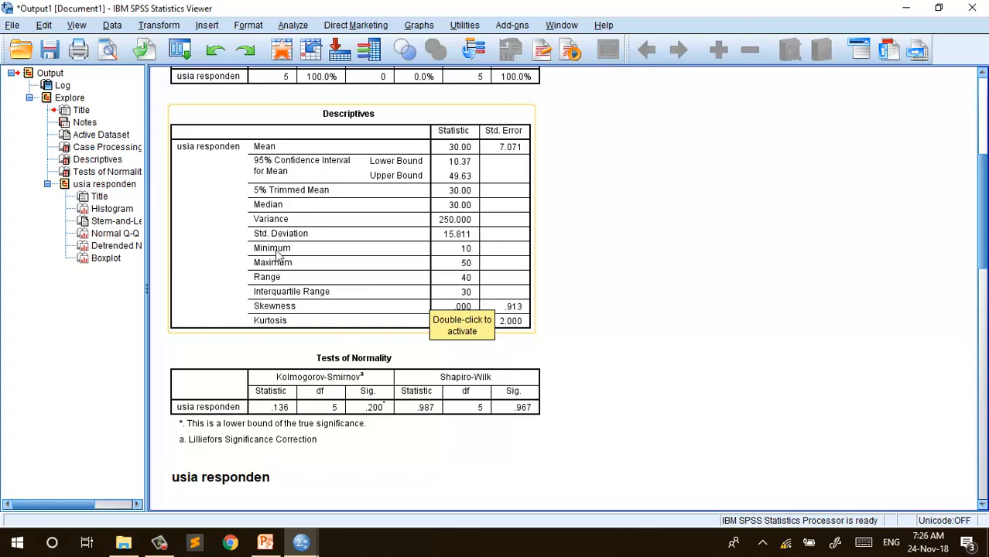
scroll(362, 338, down, 5)
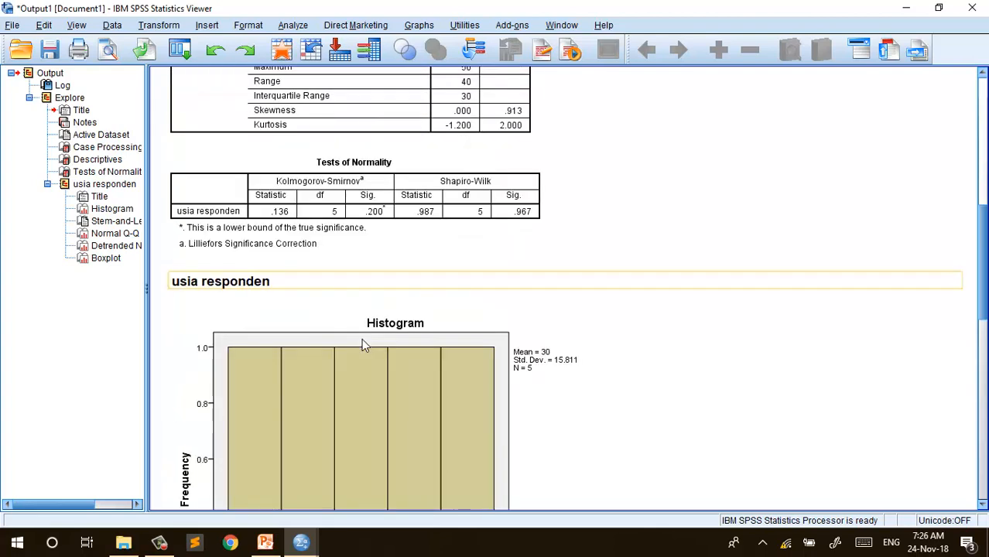
scroll(361, 338, down, 2)
scroll(362, 338, up, 6)
scroll(361, 338, down, 2)
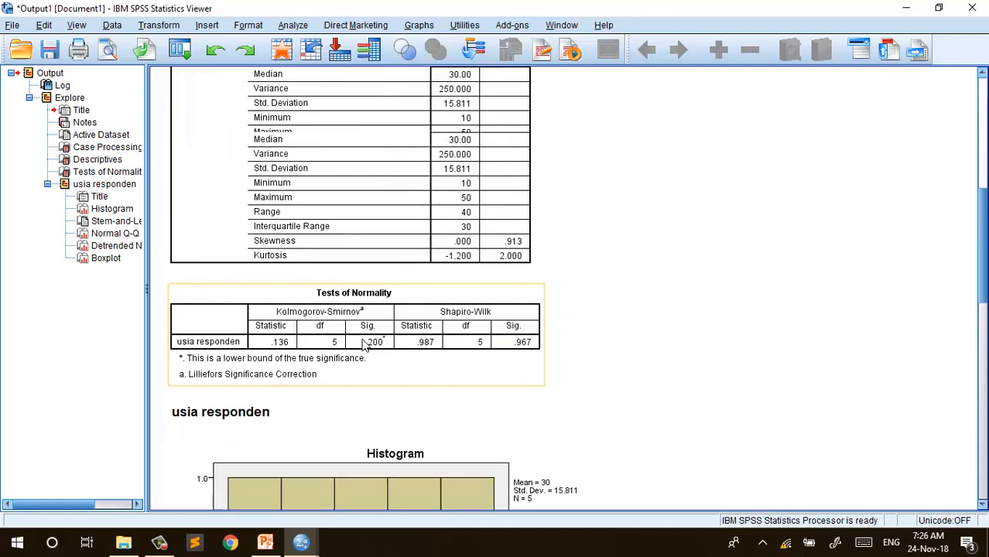
scroll(366, 346, up, 6)
scroll(366, 346, down, 1)
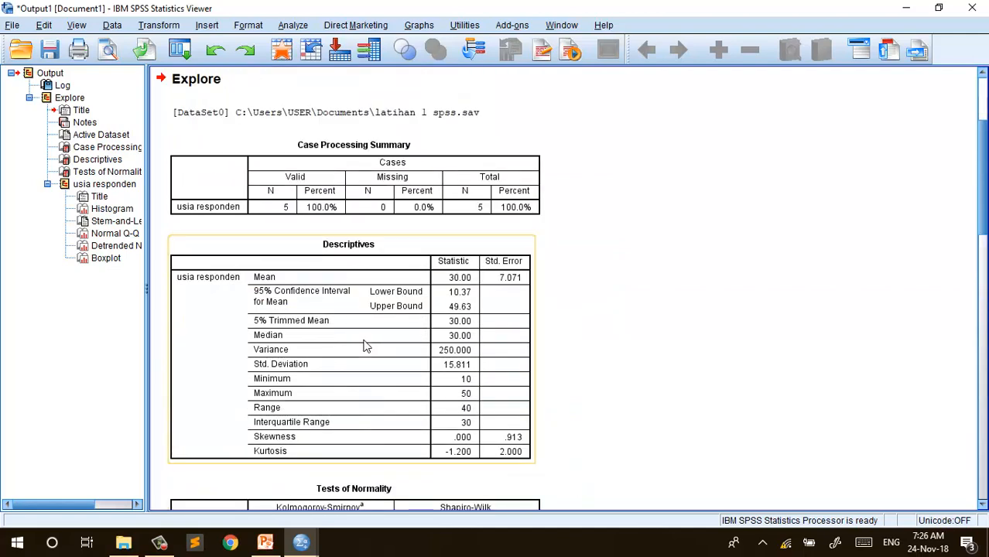
scroll(364, 346, down, 6)
scroll(357, 309, up, 6)
Return to the Data Editor window and save the dataset latihan 1 spss.sav
click(301, 544)
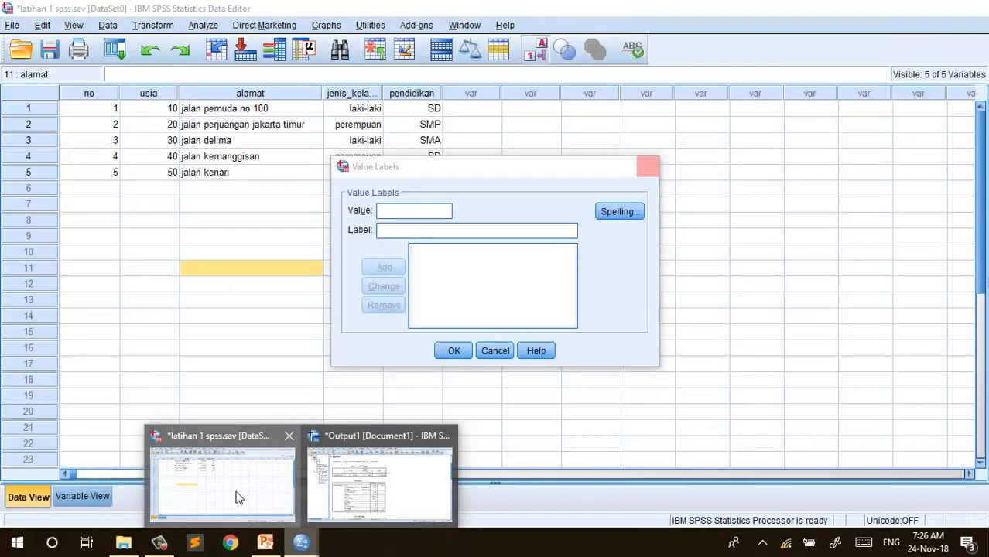
click(236, 494)
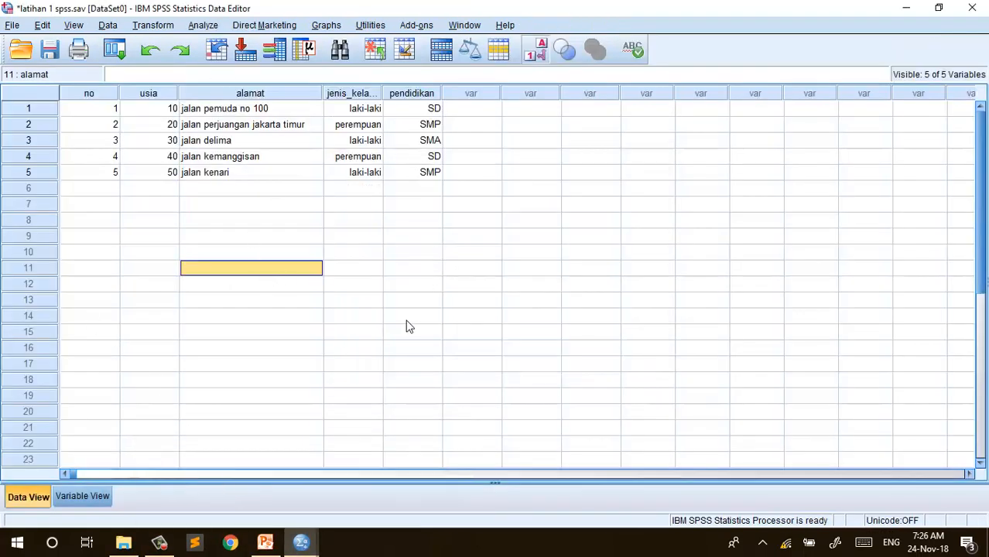
scroll(408, 325, down, 3)
scroll(408, 326, up, 3)
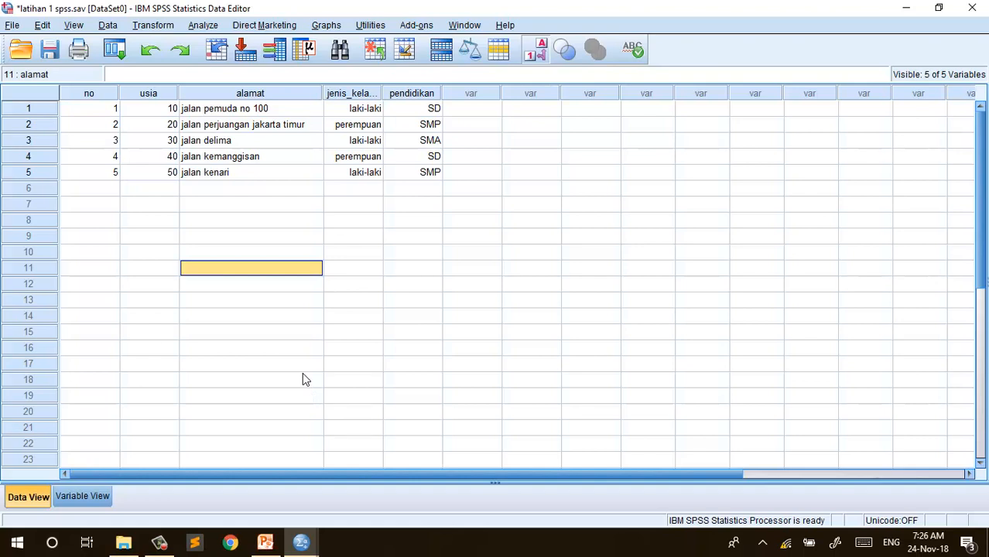
click(13, 25)
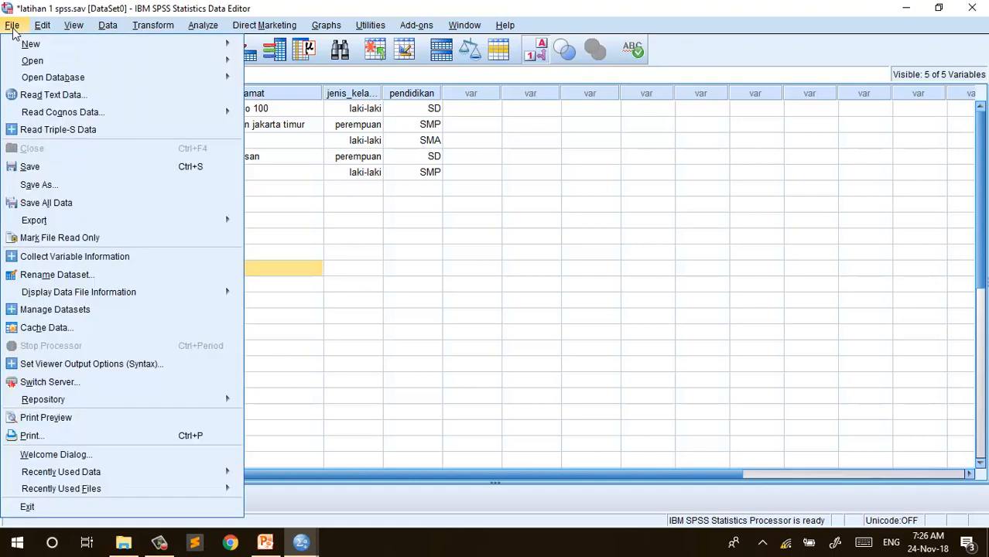
click(29, 167)
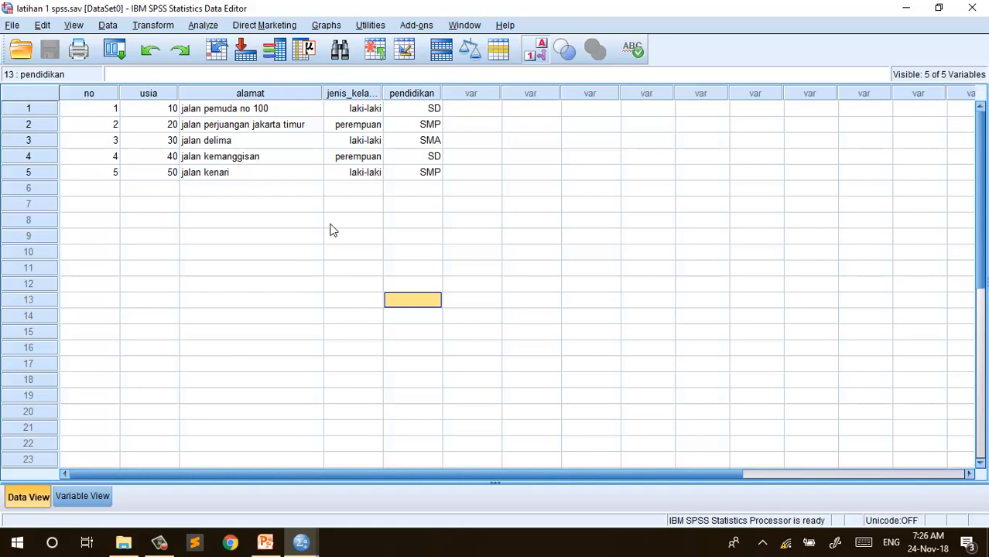
Switch to the PowerPoint presentation and view the "Import data from Excel" slide full screen, then exit the slide show
click(266, 542)
click(89, 353)
scroll(89, 353, down, 3)
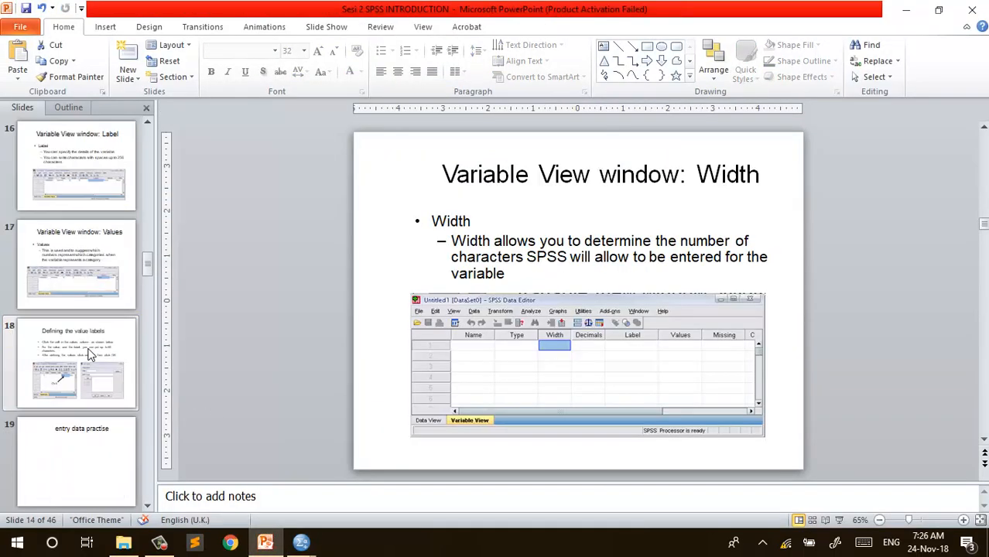
scroll(89, 354, down, 2)
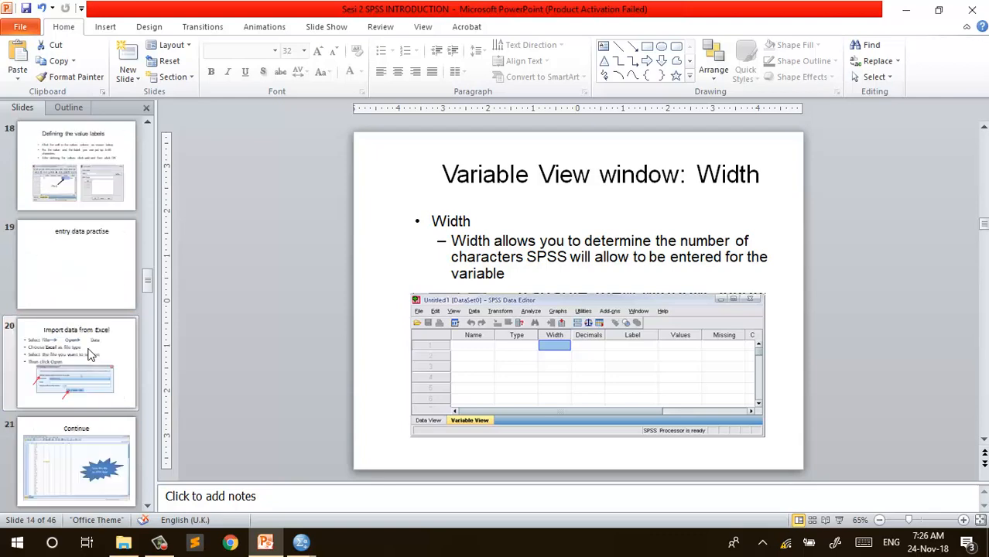
click(89, 353)
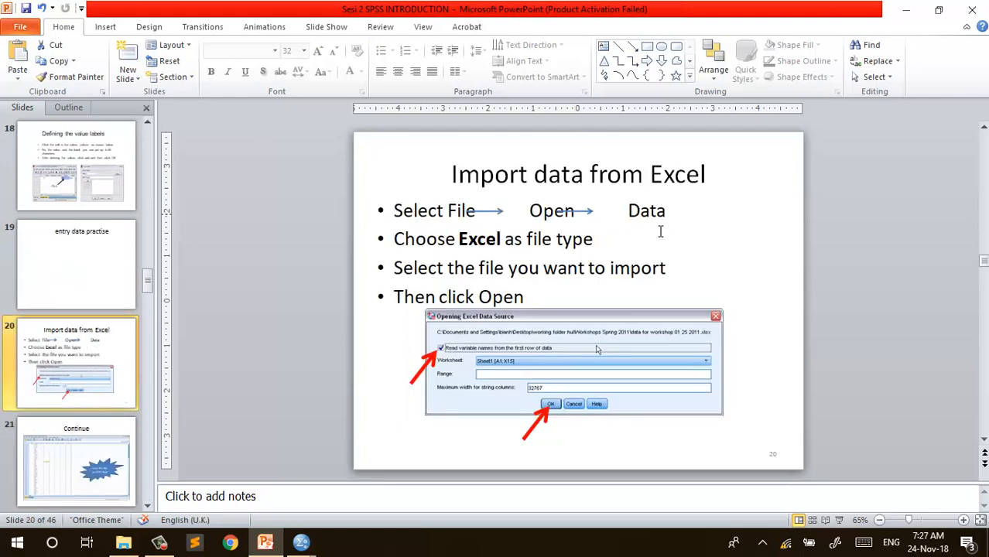
click(837, 521)
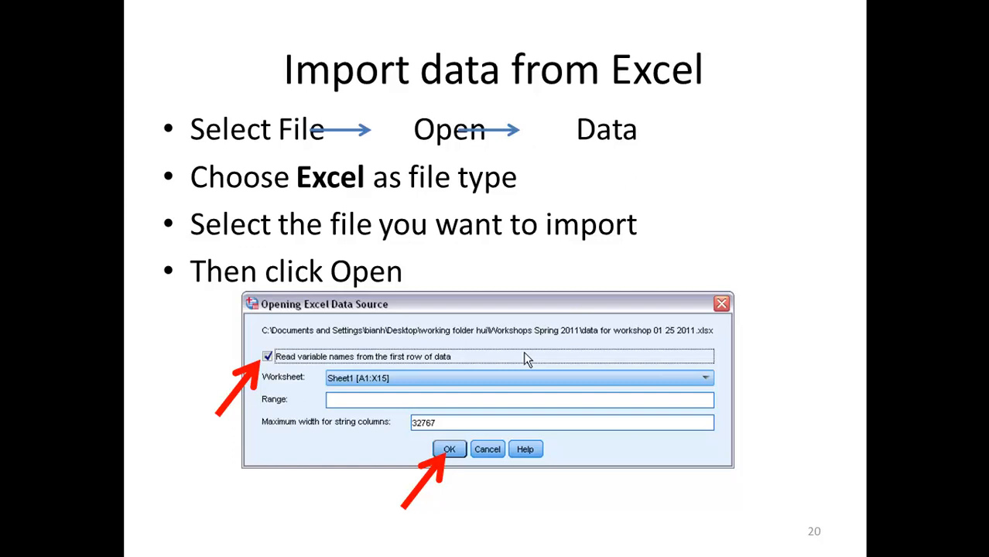
key(Escape)
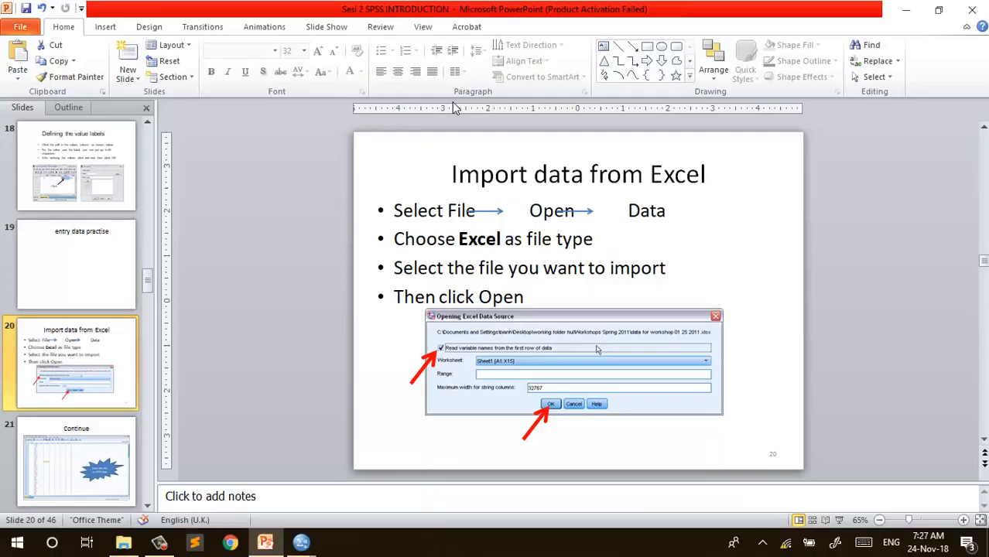
Switch to File Explorer and open the loan_data Excel workbook from the PPT folder
click(123, 543)
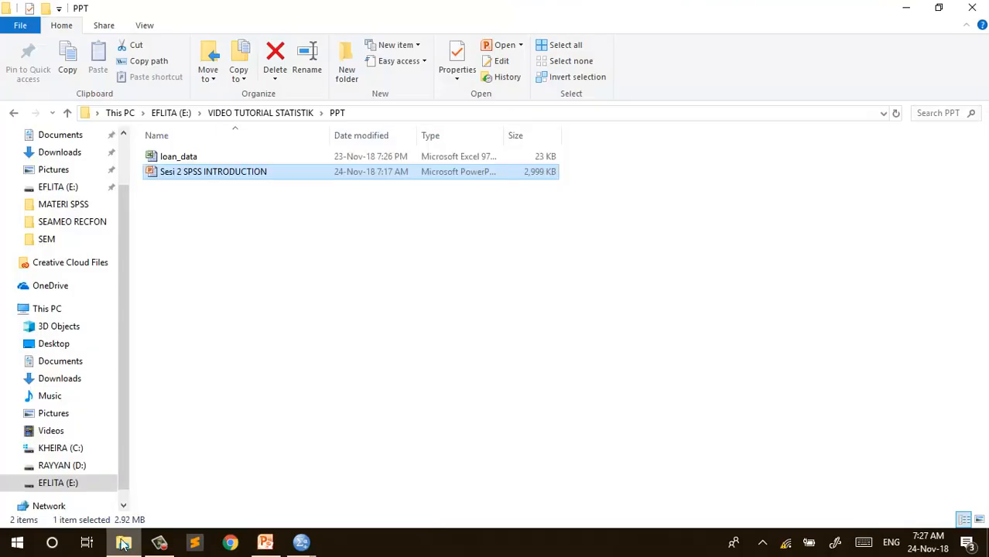
click(189, 161)
double_click(190, 161)
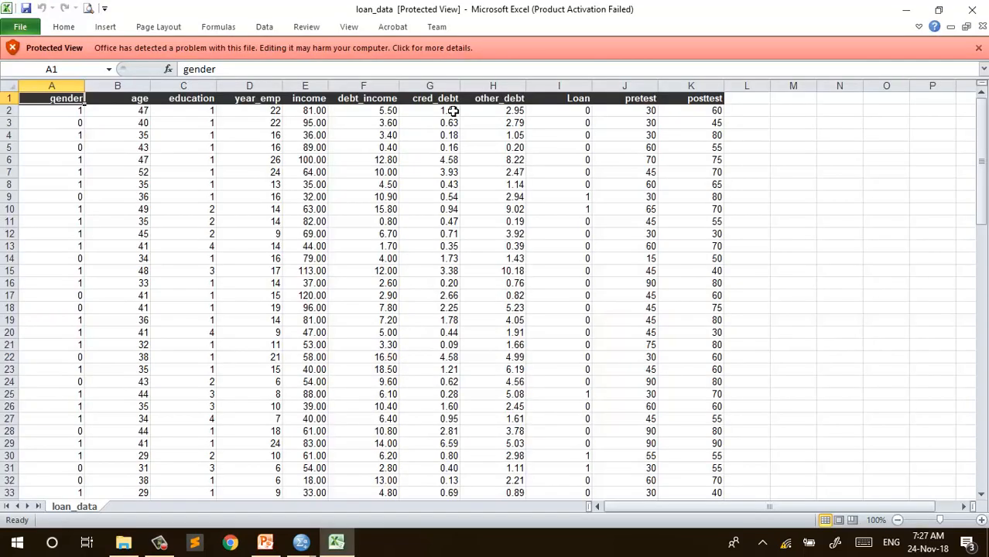
Skim the first loan_data records, return to the header row, and dismiss the Protected View notice
click(794, 287)
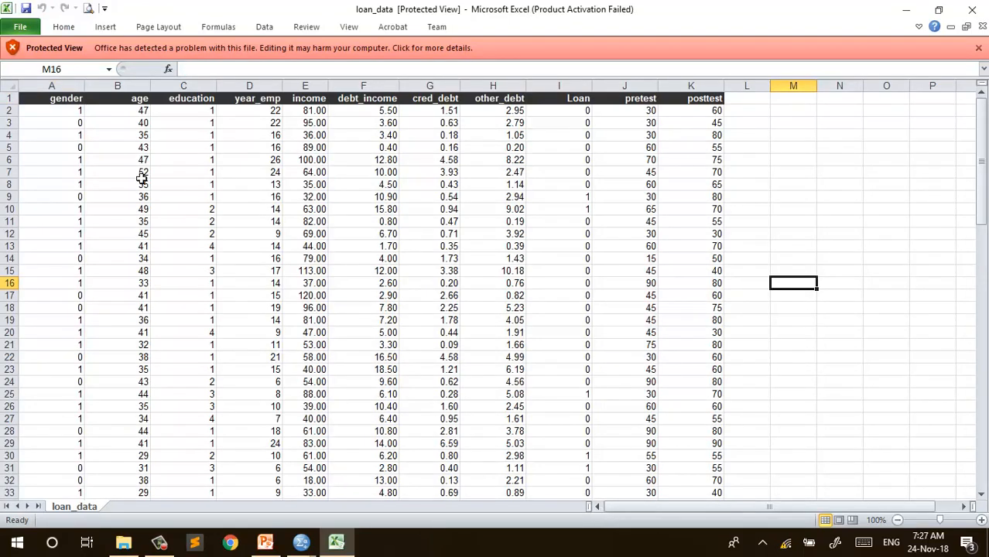
click(249, 259)
scroll(217, 258, down, 3)
scroll(205, 257, up, 2)
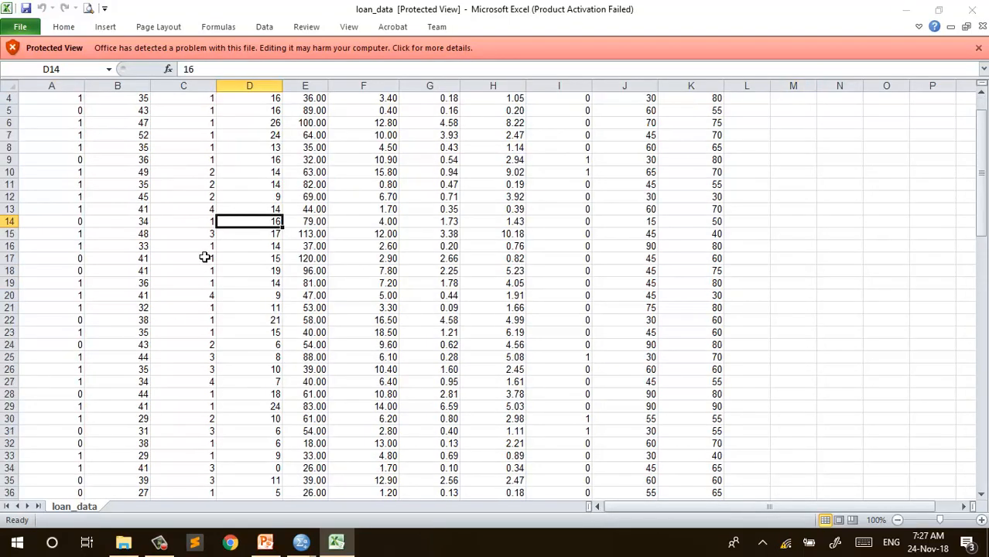
click(642, 406)
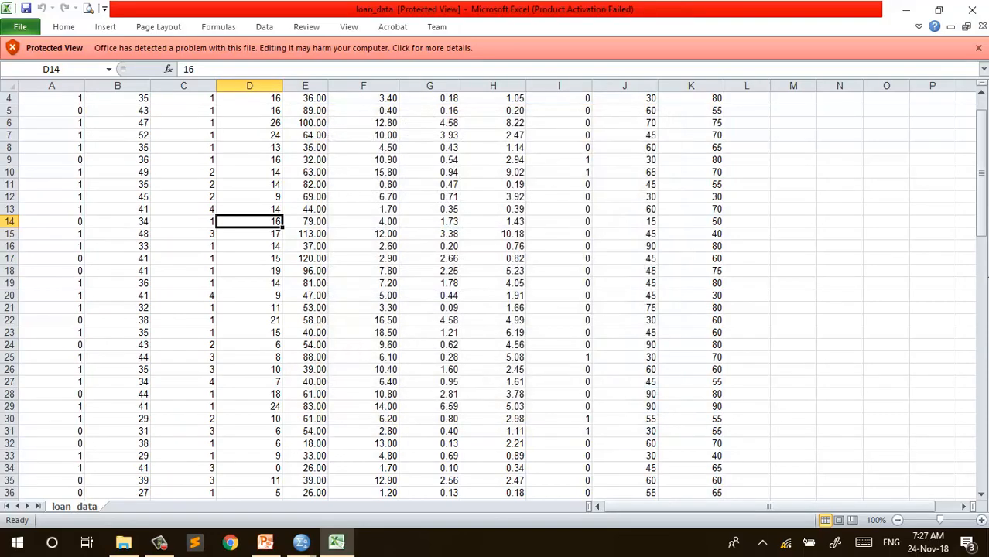
click(981, 93)
click(981, 93)
click(981, 93)
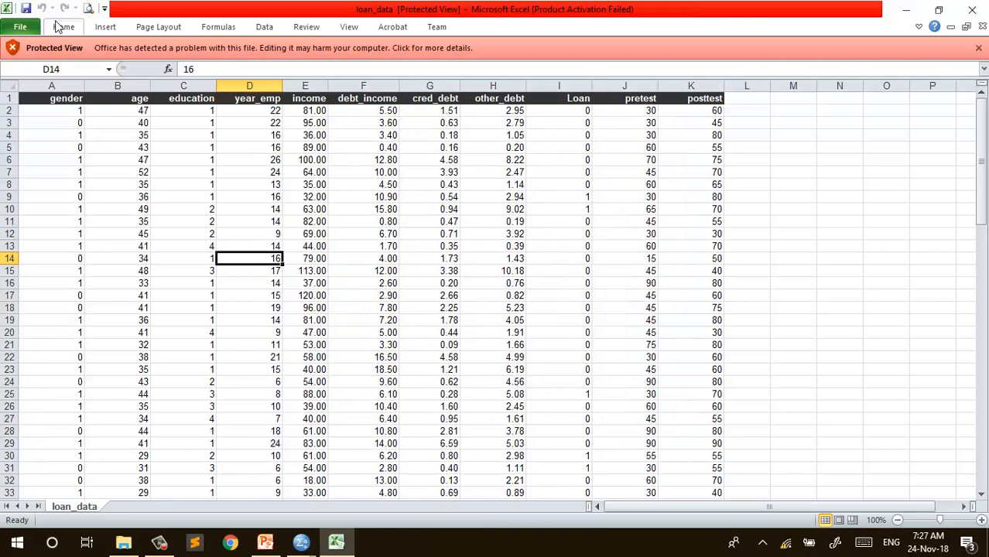
click(978, 47)
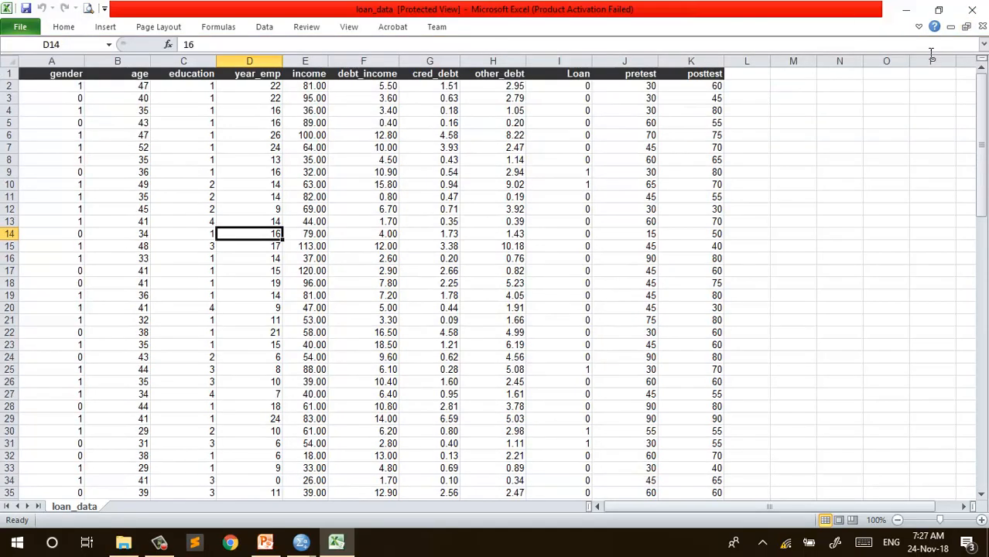
Examine the loan_data columns one by one, from gender, age and education through Loan, pretest and posttest
click(447, 258)
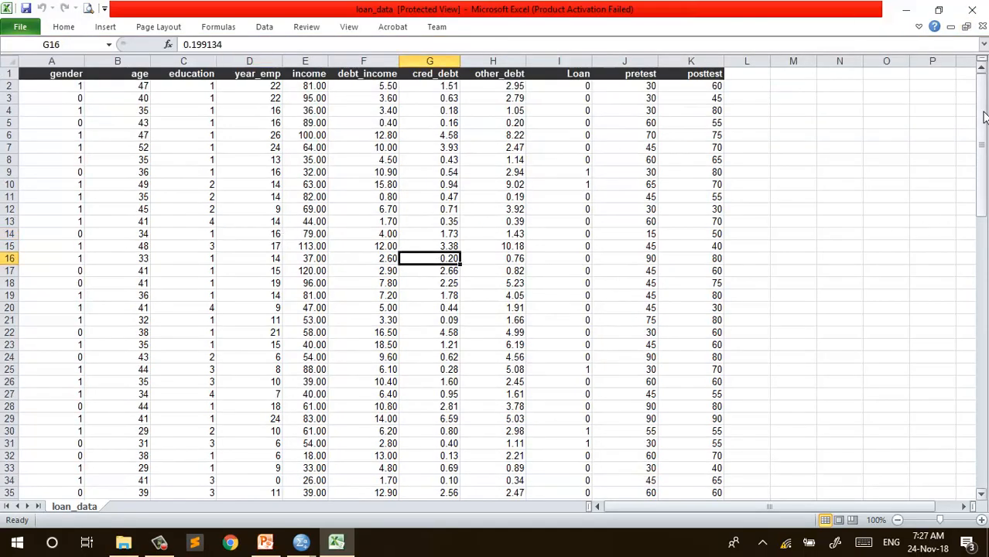
drag(983, 116, 984, 114)
click(75, 80)
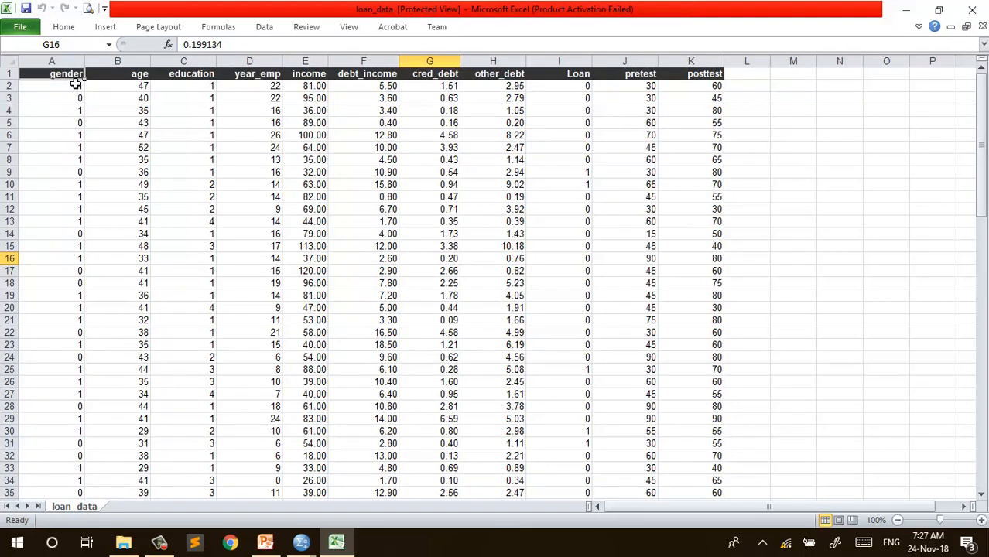
click(137, 74)
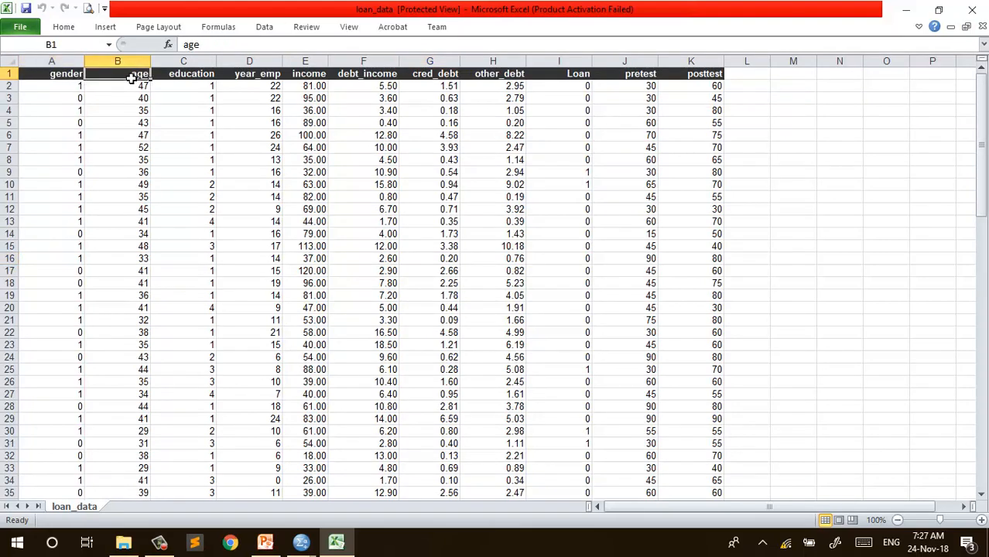
click(205, 74)
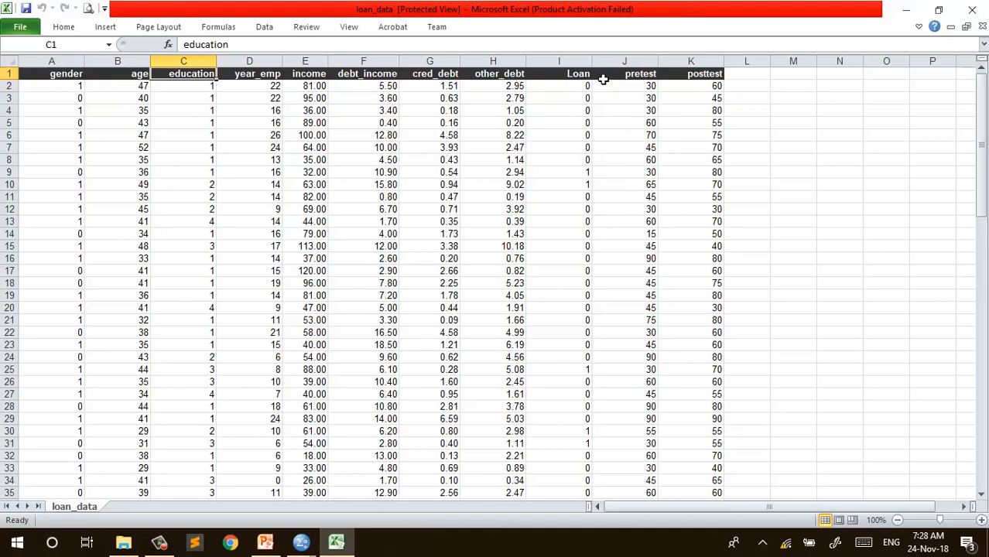
click(711, 77)
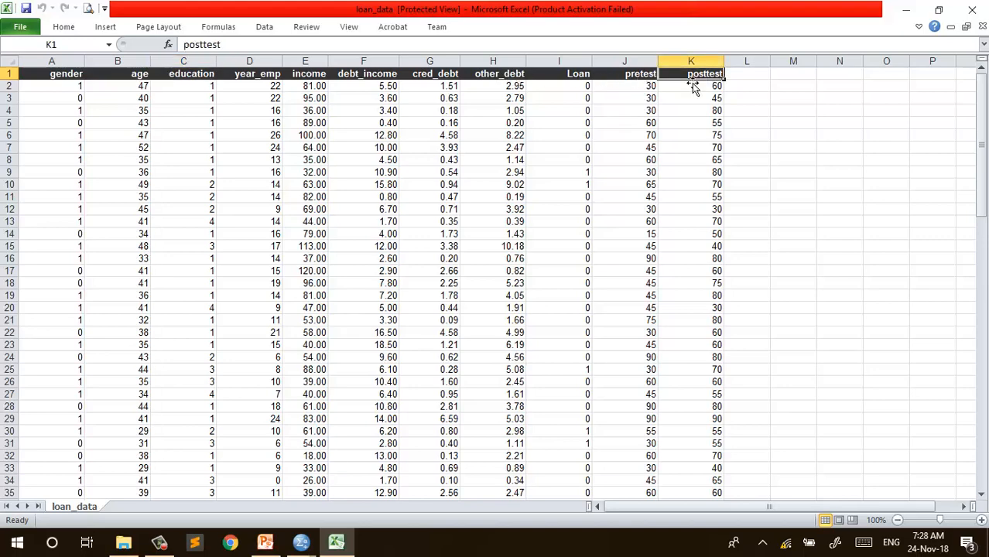
click(71, 85)
click(134, 86)
click(205, 86)
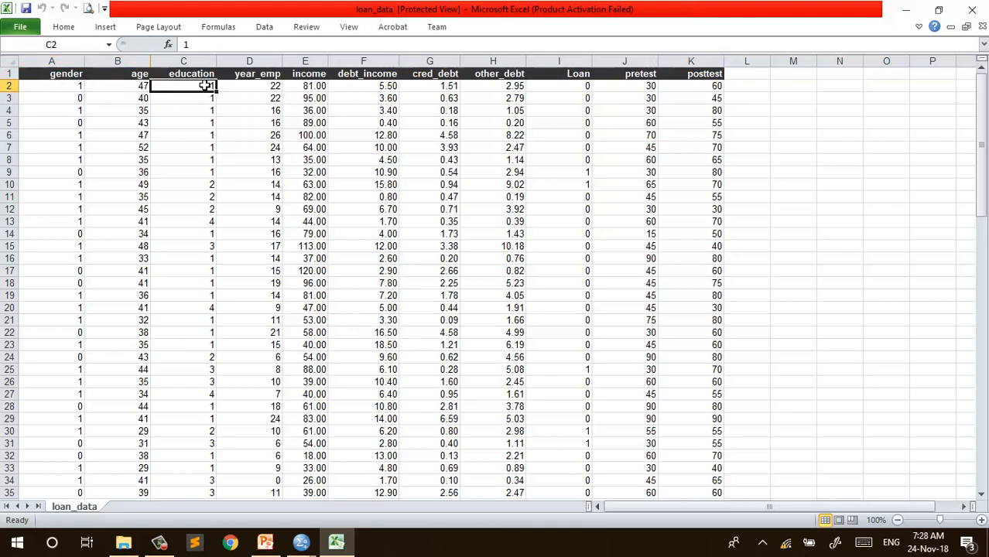
click(205, 75)
click(251, 75)
click(313, 76)
click(371, 76)
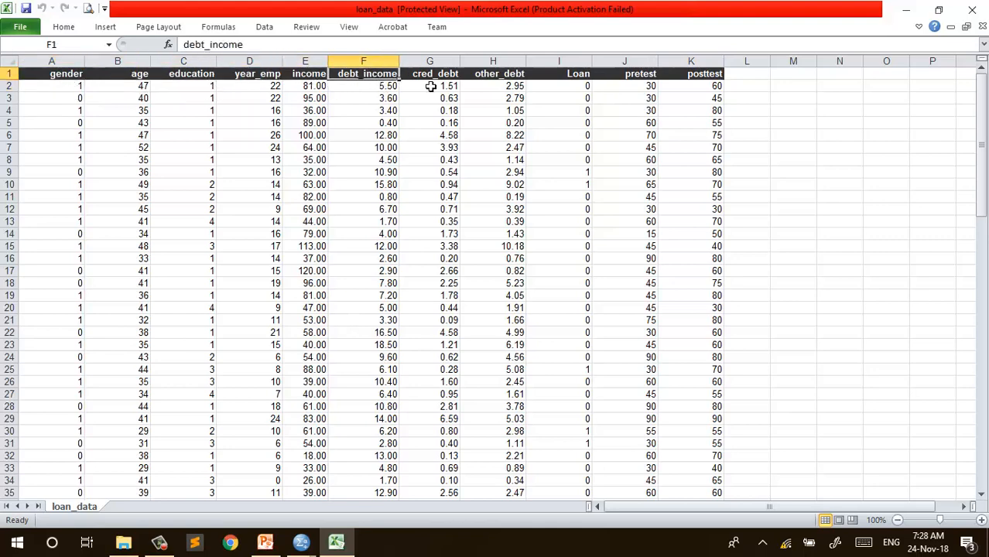
click(430, 86)
click(492, 88)
click(559, 78)
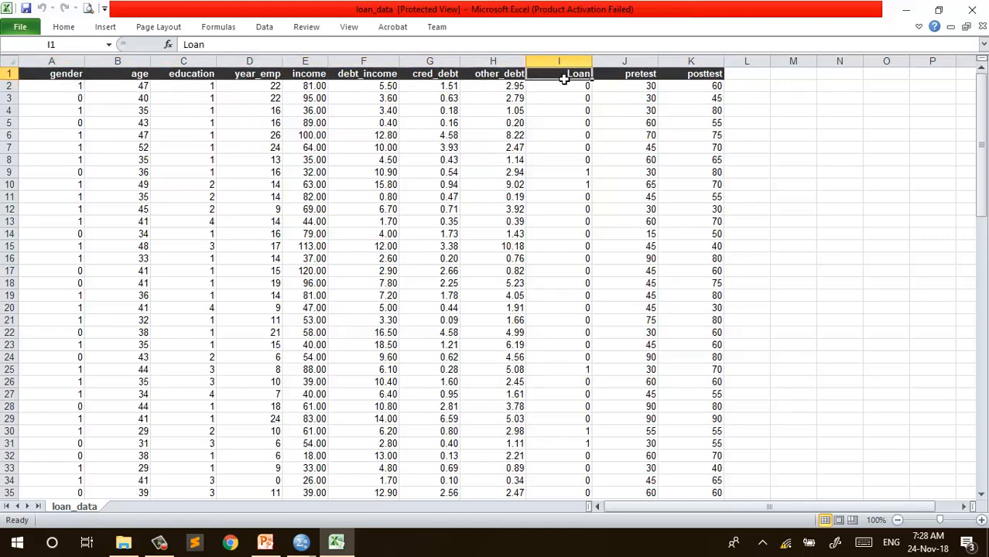
click(630, 92)
click(697, 89)
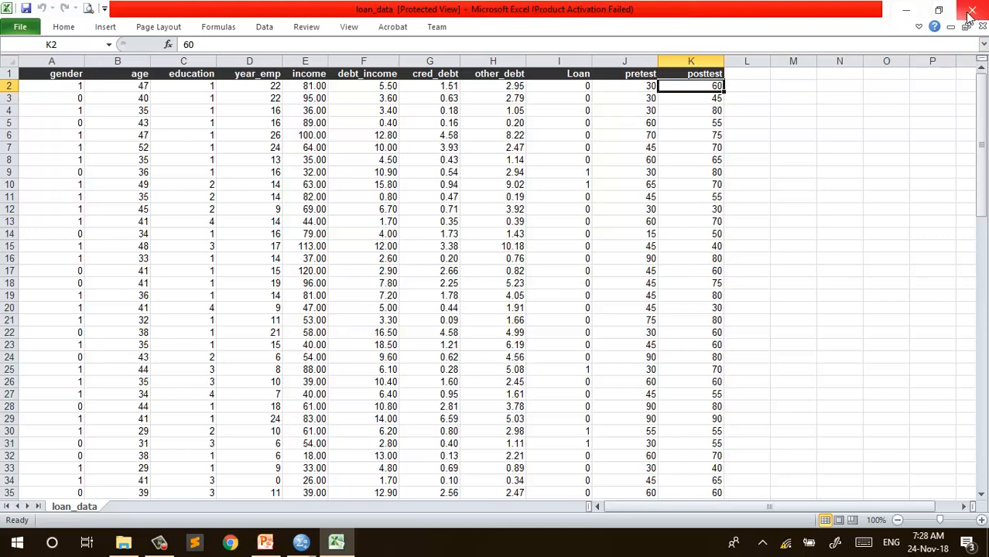
click(715, 174)
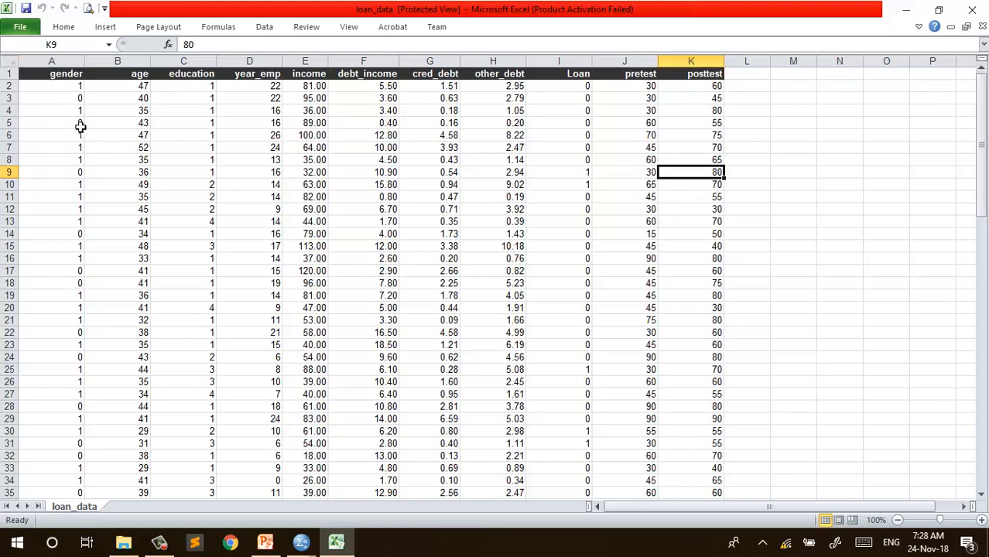
click(134, 188)
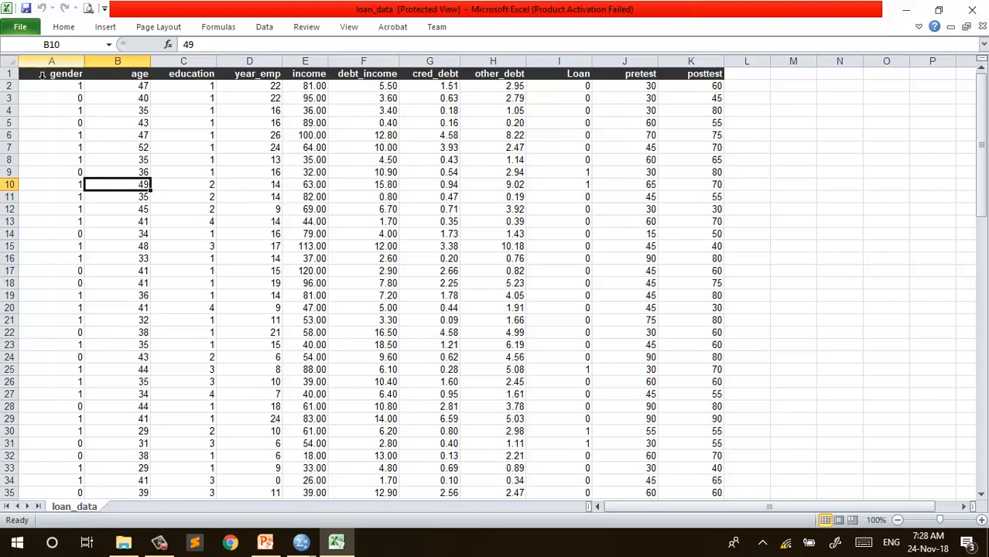
Select the header cells from gender to posttest and review the records down to the last row and back
drag(44, 77, 715, 76)
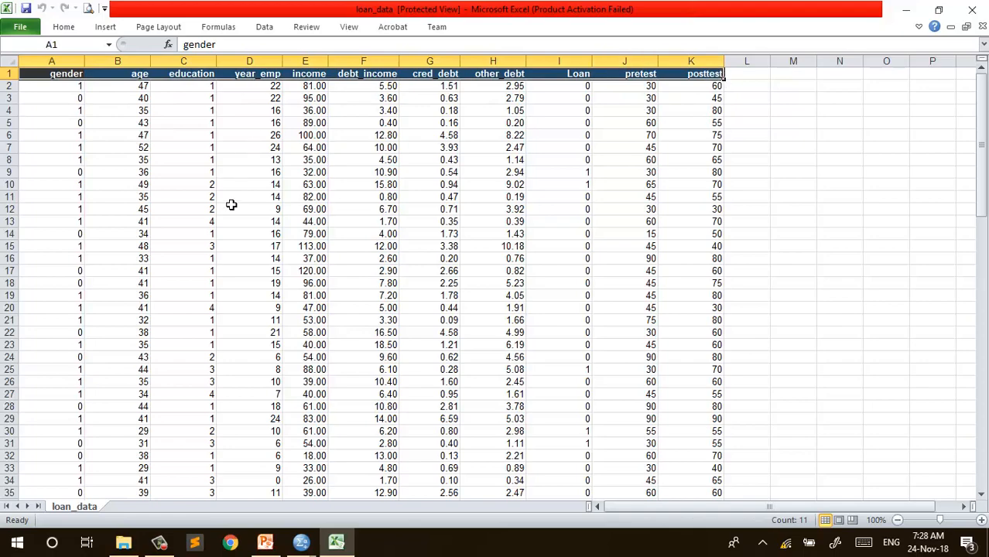
scroll(231, 204, down, 9)
scroll(232, 195, up, 9)
scroll(115, 131, down, 20)
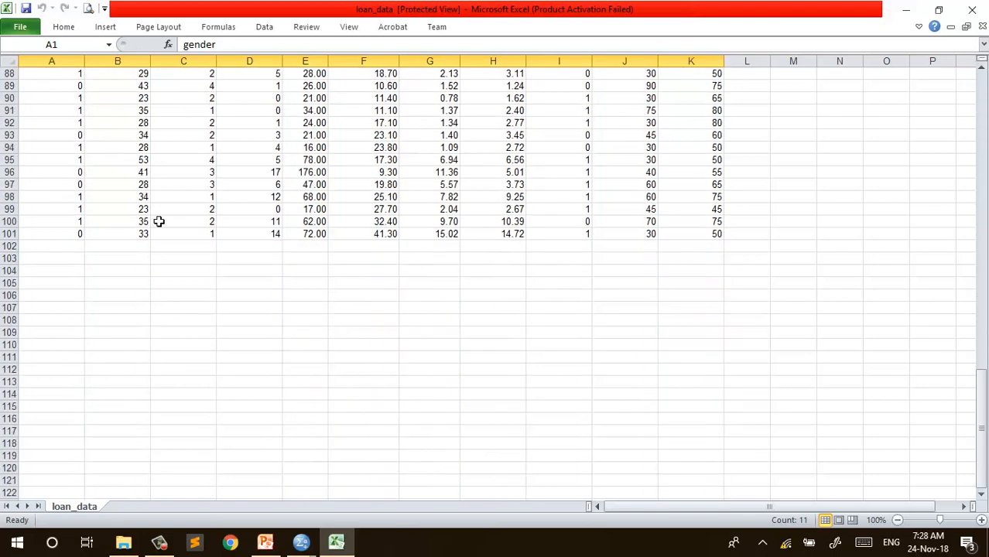
click(176, 262)
click(319, 323)
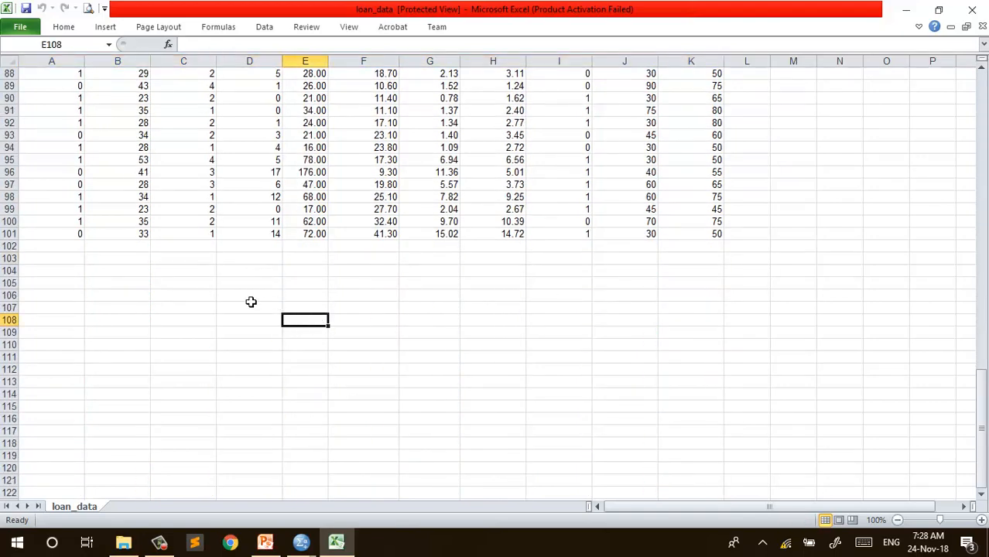
click(194, 287)
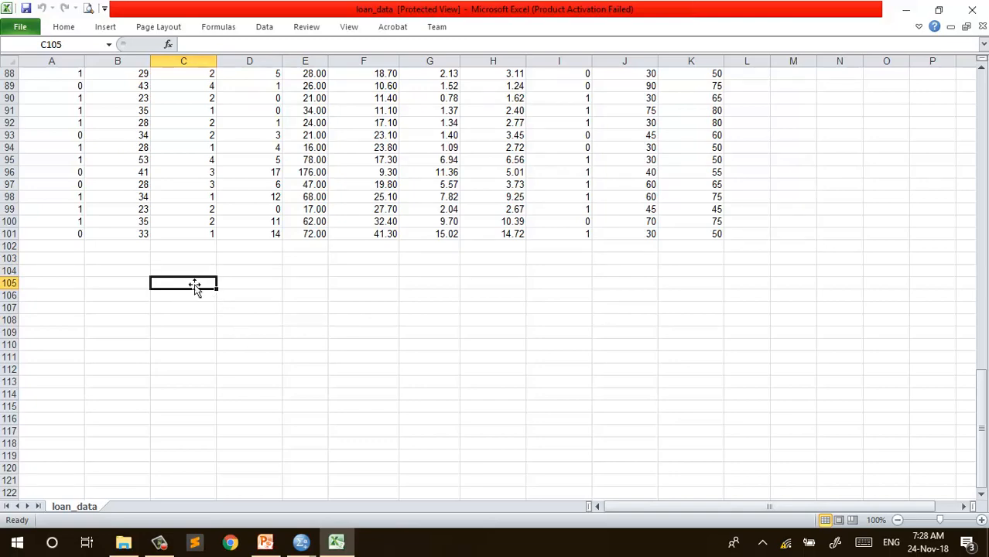
scroll(266, 330, up, 20)
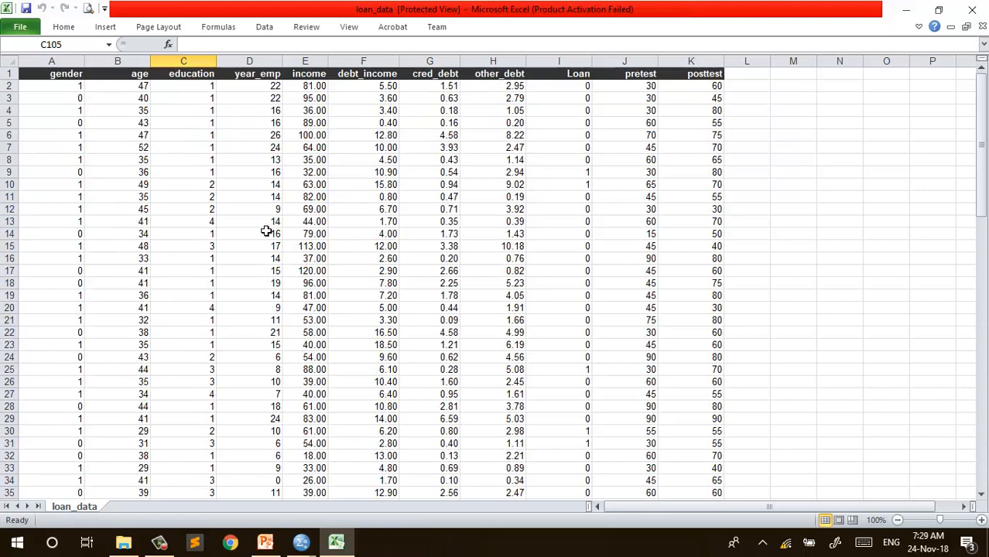
Close the loan_data workbook, minimize File Explorer, and switch to the SPSS Data Editor showing latihan 1 spss.sav
click(971, 11)
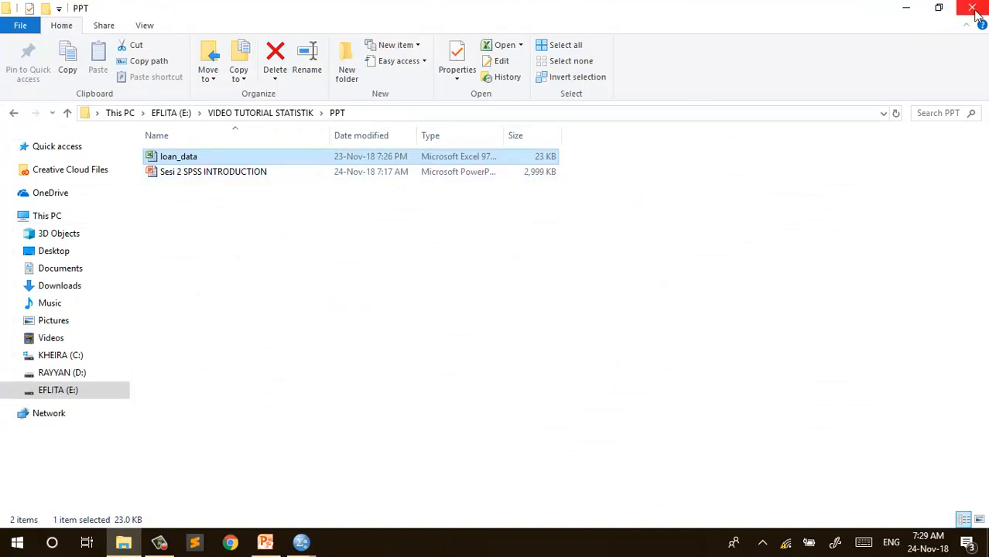
click(906, 9)
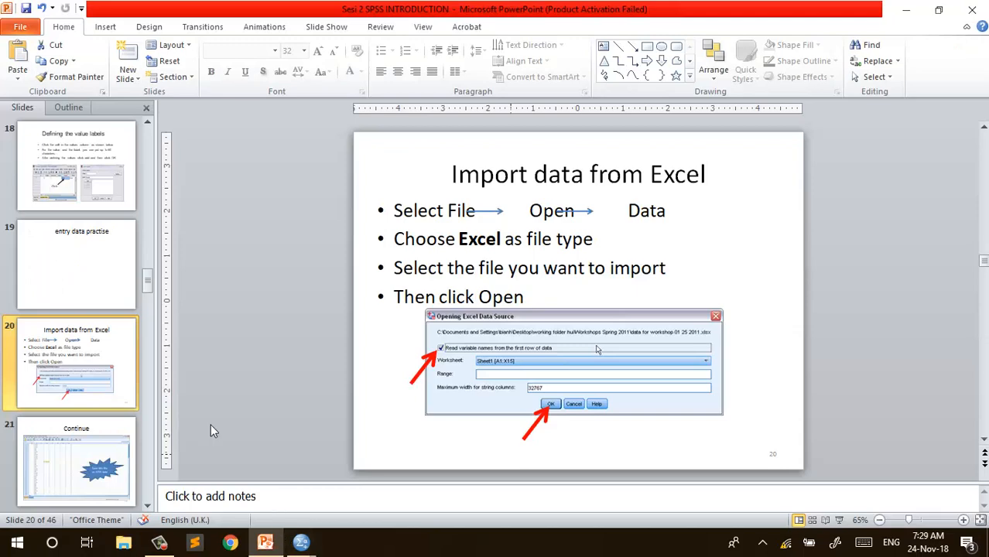
mouse_move(304, 548)
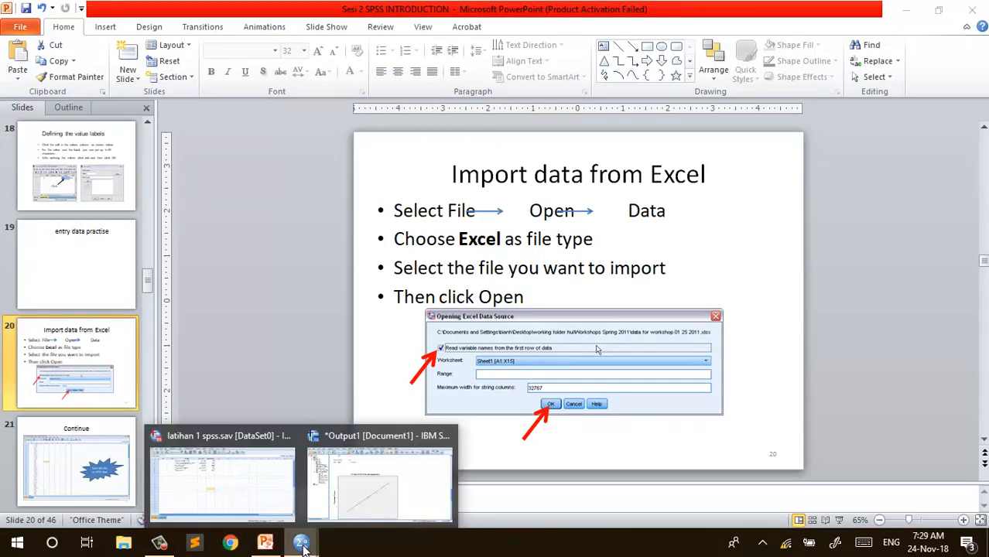
click(223, 502)
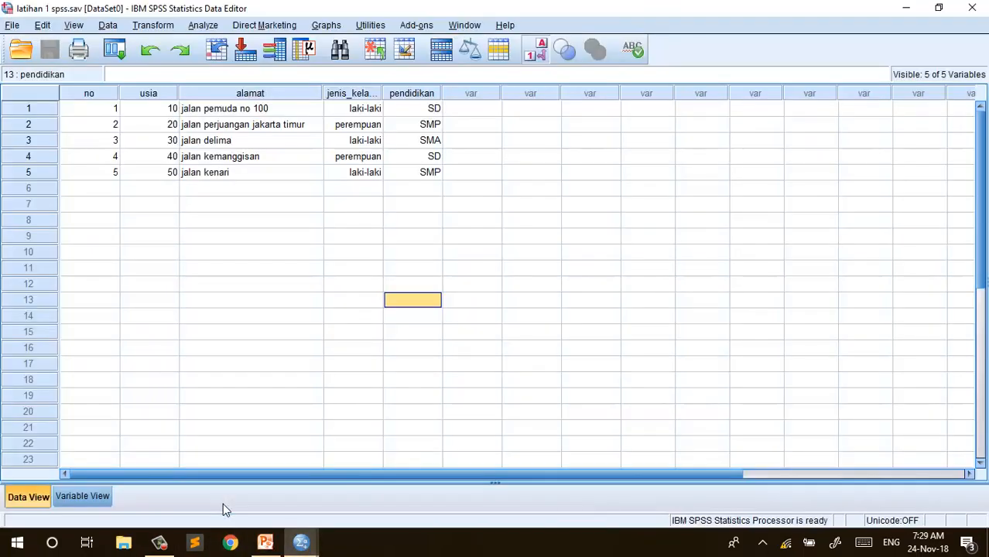
Start opening a data file and browse to the PPT folder inside VIDEO TUTORIAL STATISTIK on the E: drive
click(10, 26)
mouse_move(44, 66)
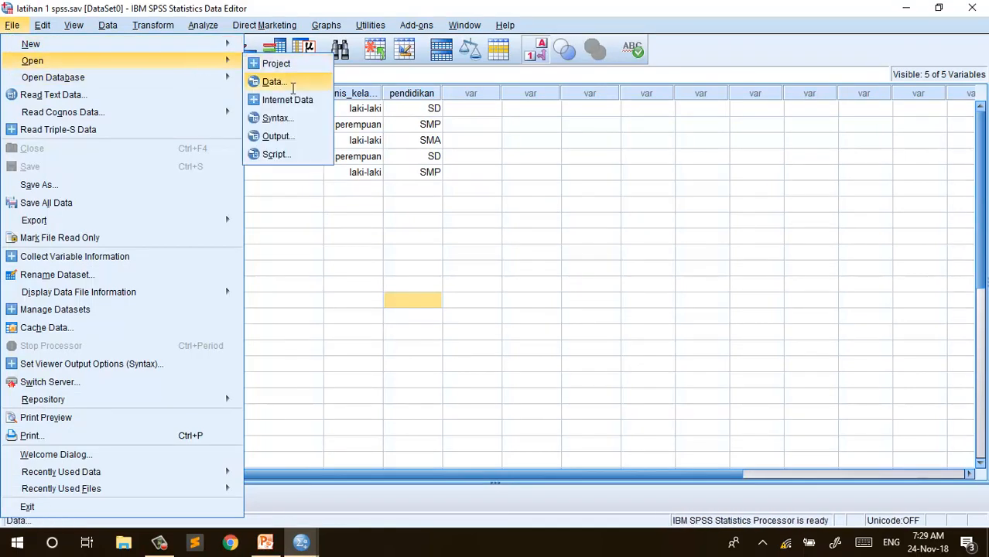
click(275, 82)
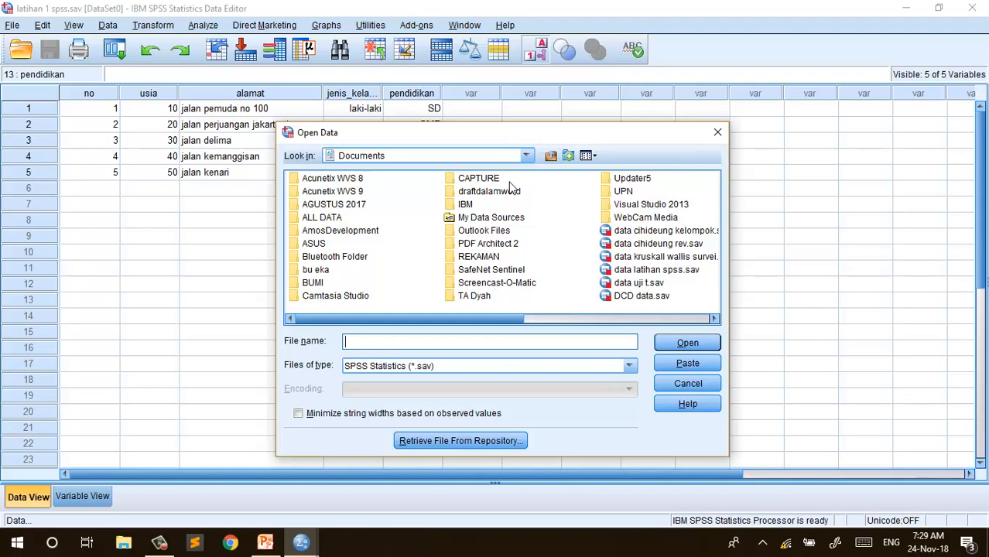
click(527, 155)
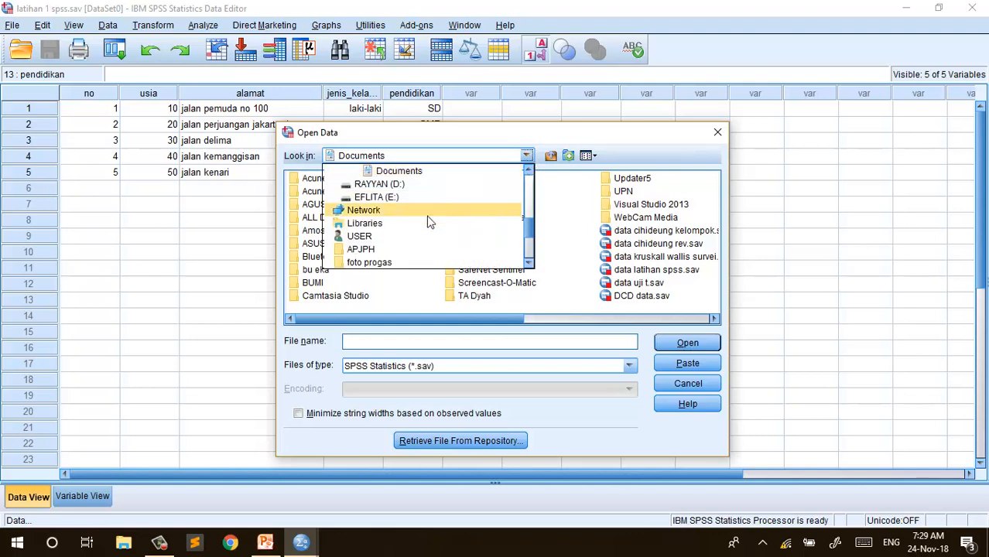
click(398, 199)
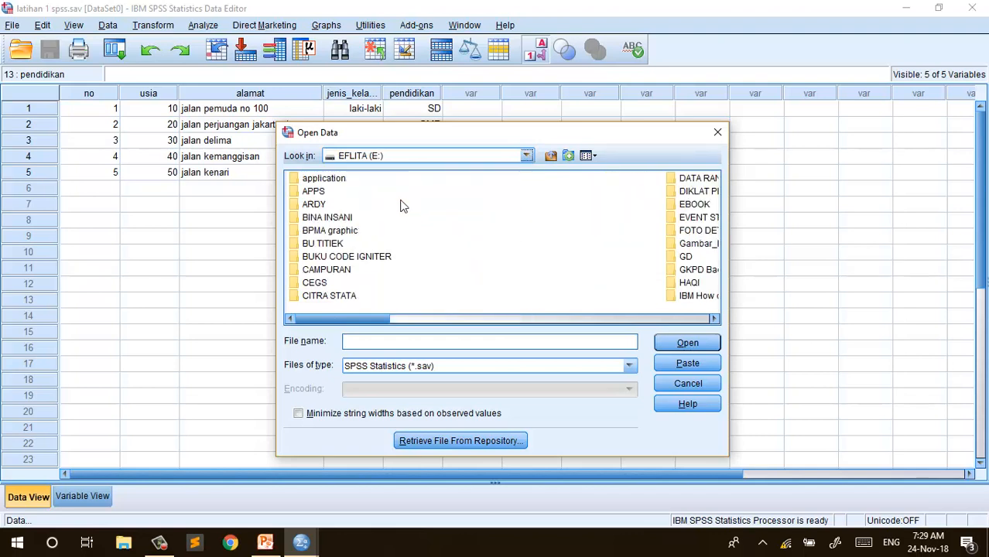
drag(713, 319, 712, 319)
click(437, 198)
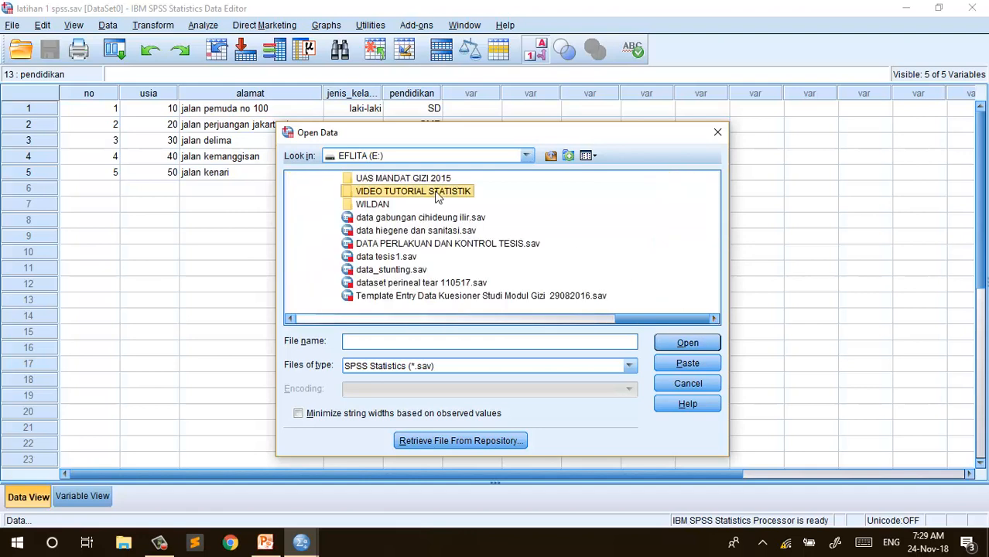
double_click(437, 197)
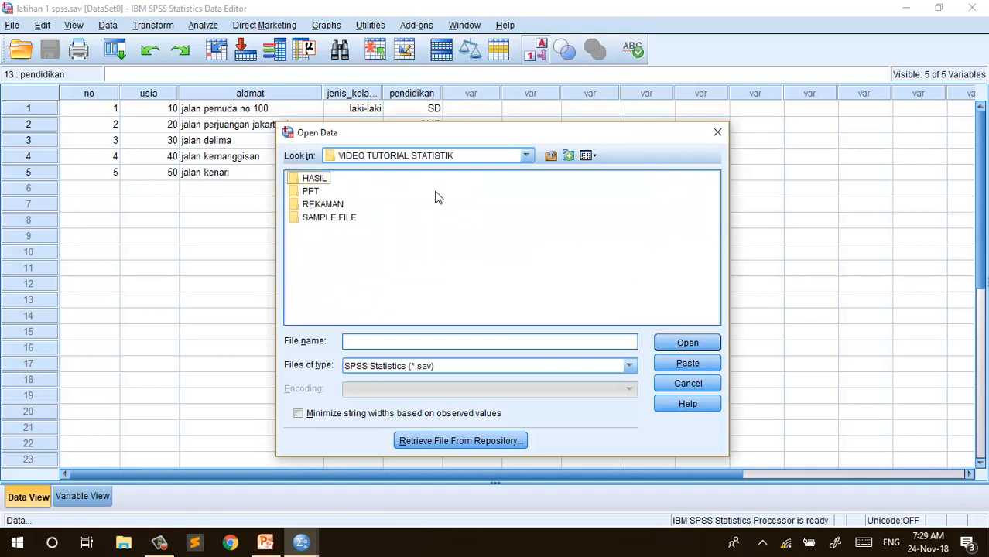
click(315, 197)
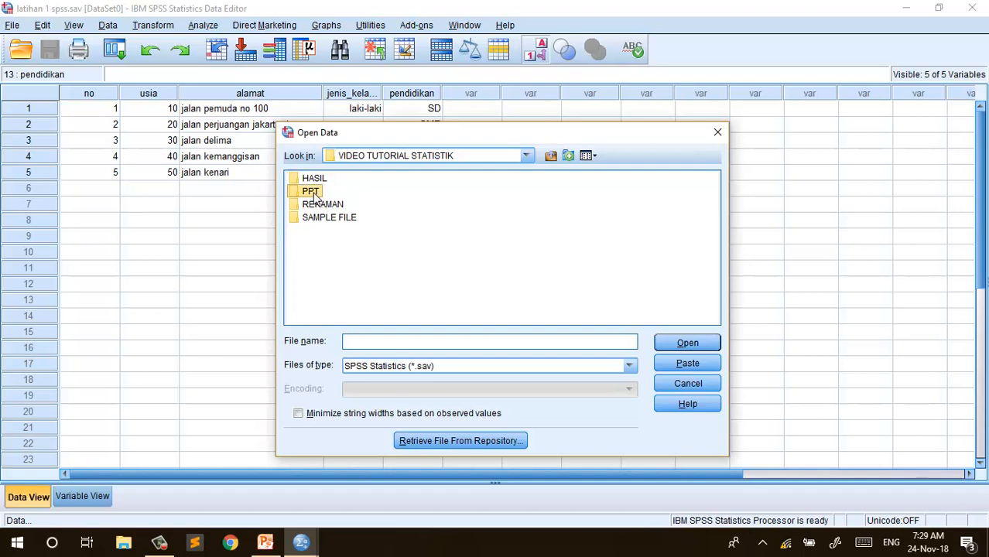
double_click(315, 197)
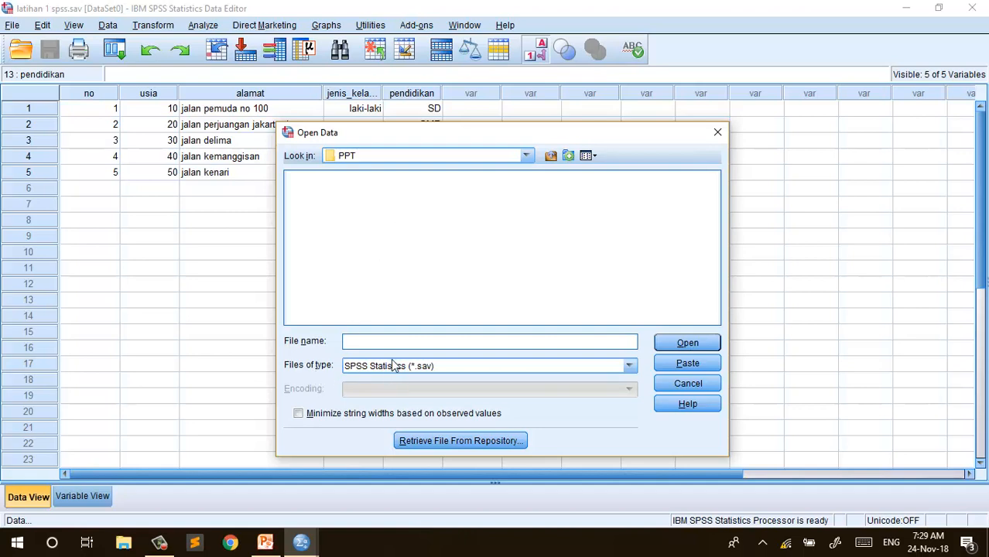
Show Excel files in the PPT folder and import loan_data.xls, reading variable names from the first row of data
click(630, 369)
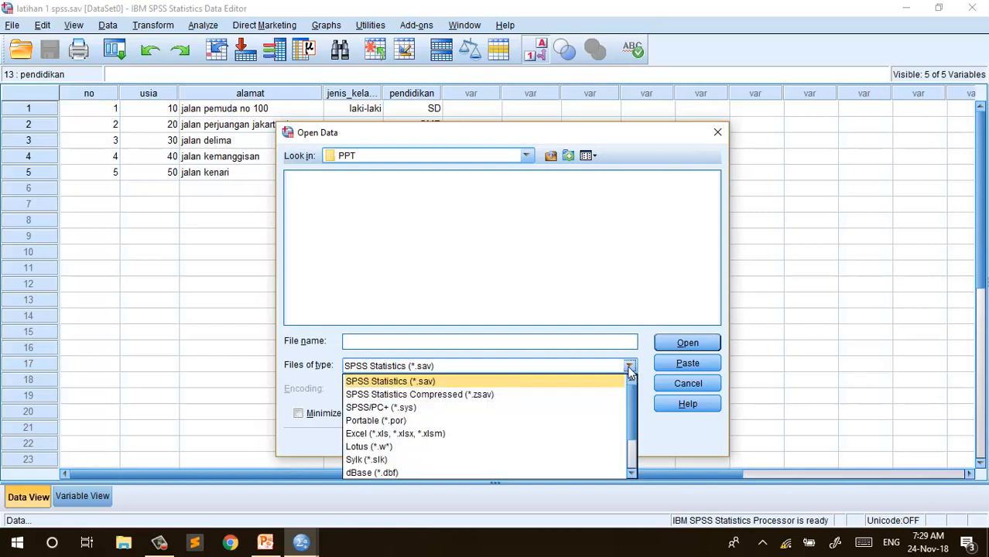
key(Escape)
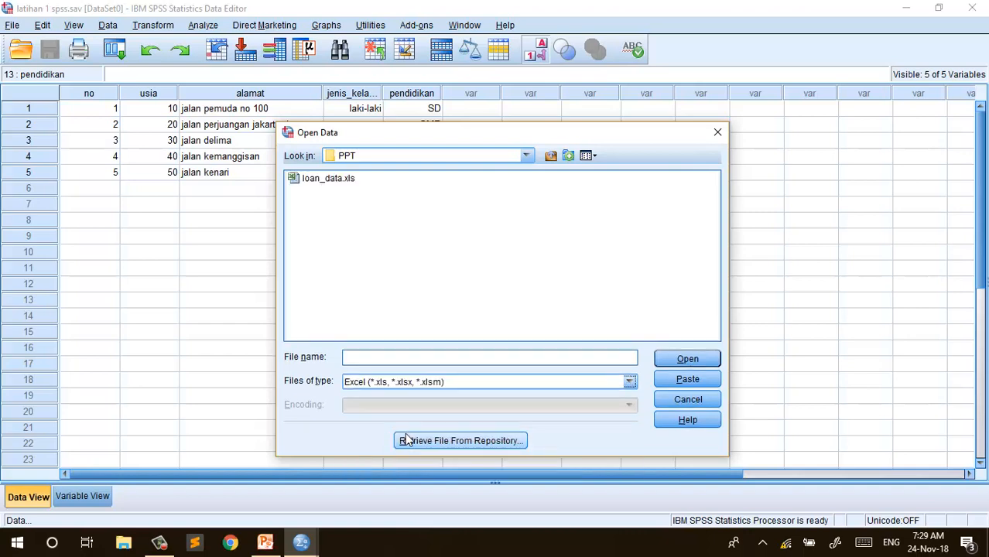
click(317, 182)
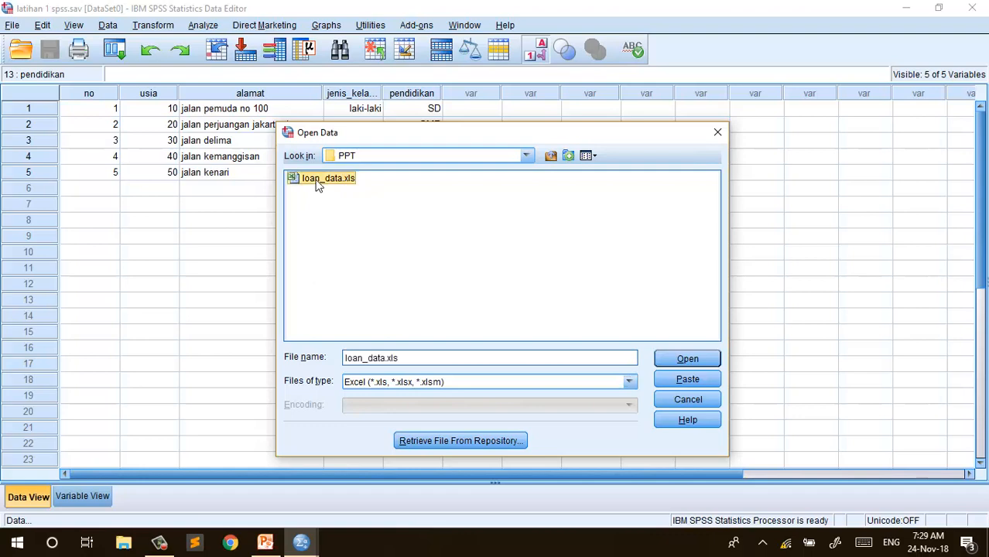
click(693, 359)
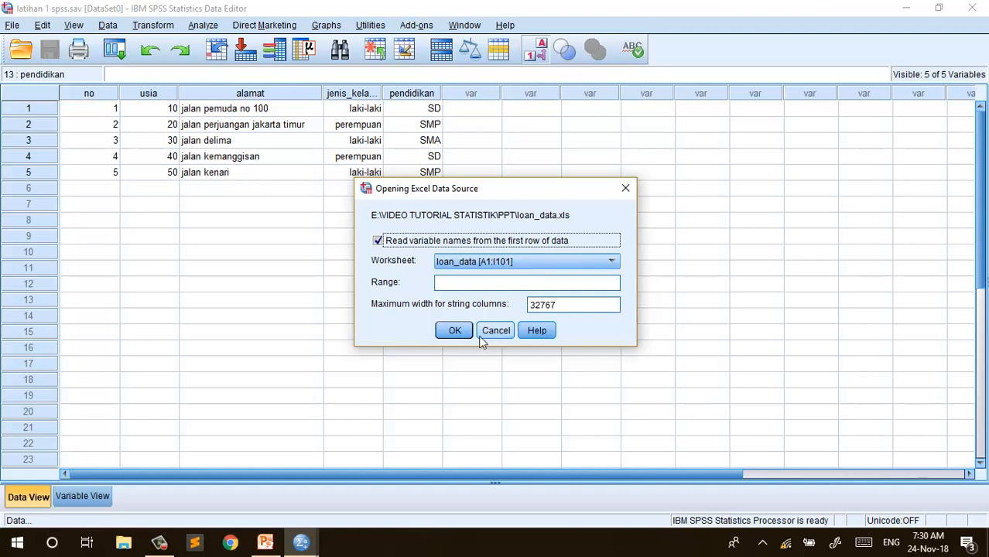
click(457, 331)
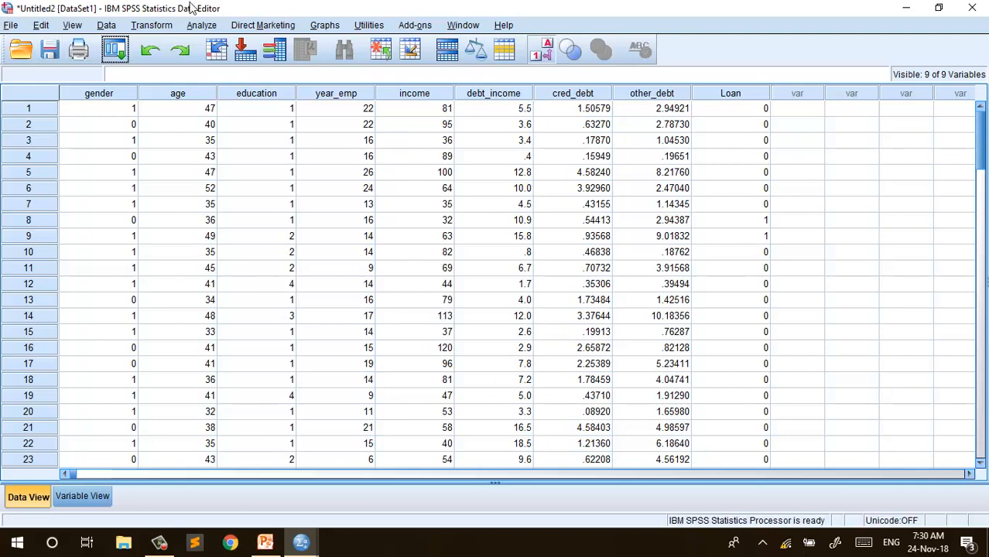
Review the imported records and save the dataset in the PPT folder as an SPSS Statistics file named loan data
scroll(500, 338, down, 4)
scroll(500, 338, down, 6)
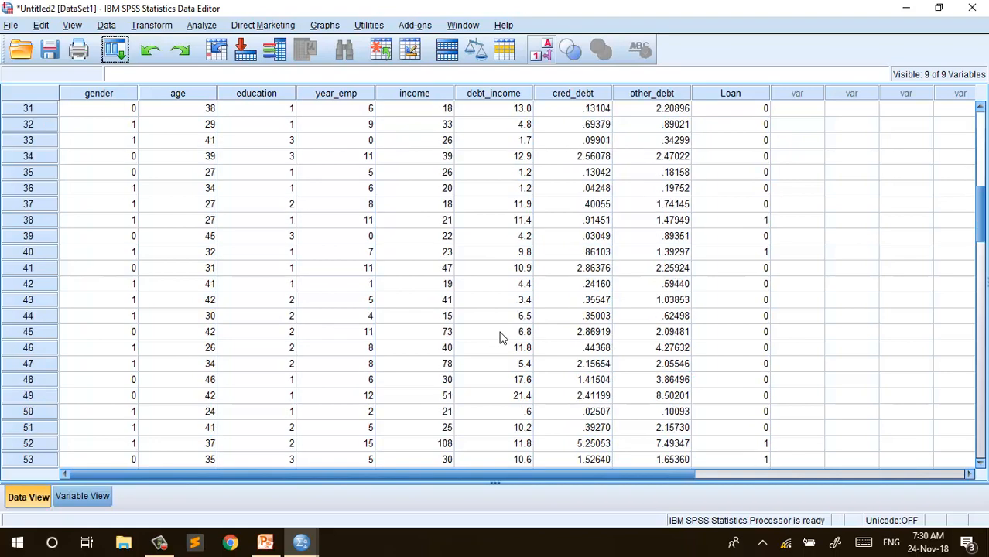
scroll(500, 337, down, 3)
scroll(503, 336, up, 13)
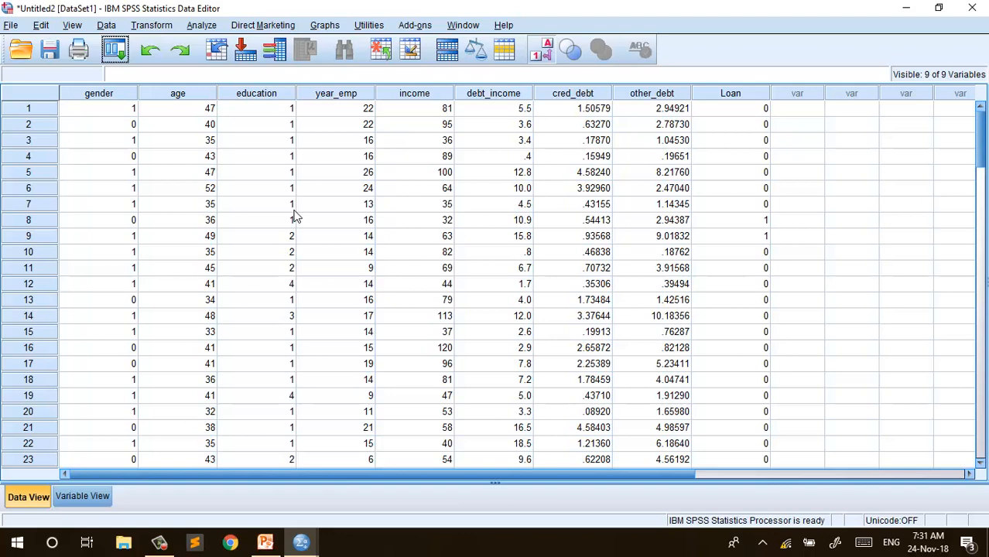
scroll(448, 192, down, 5)
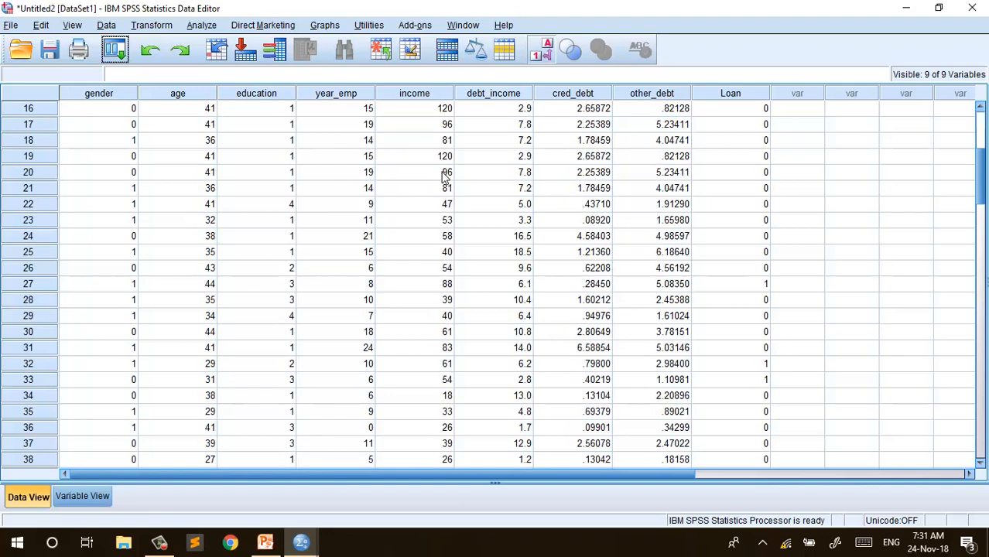
scroll(445, 185, up, 5)
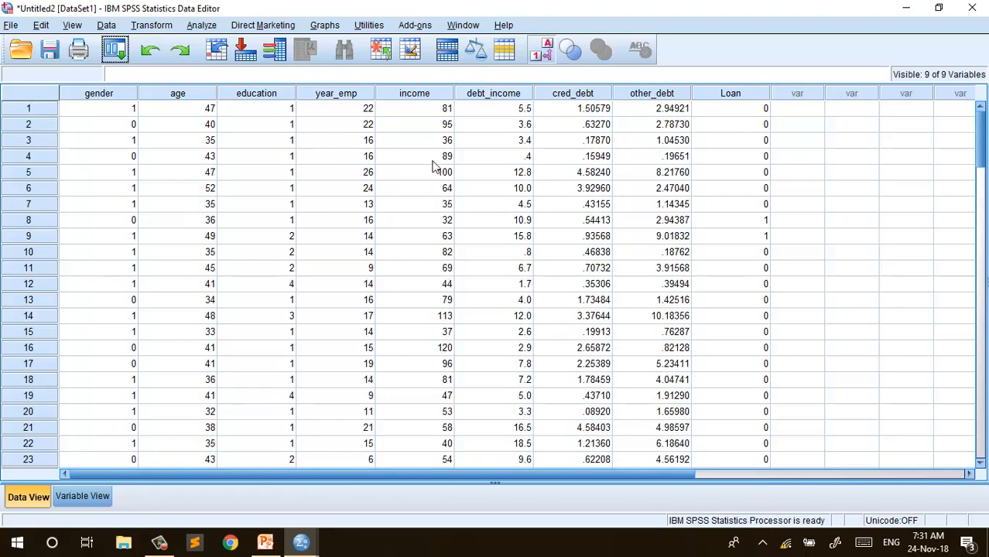
click(9, 25)
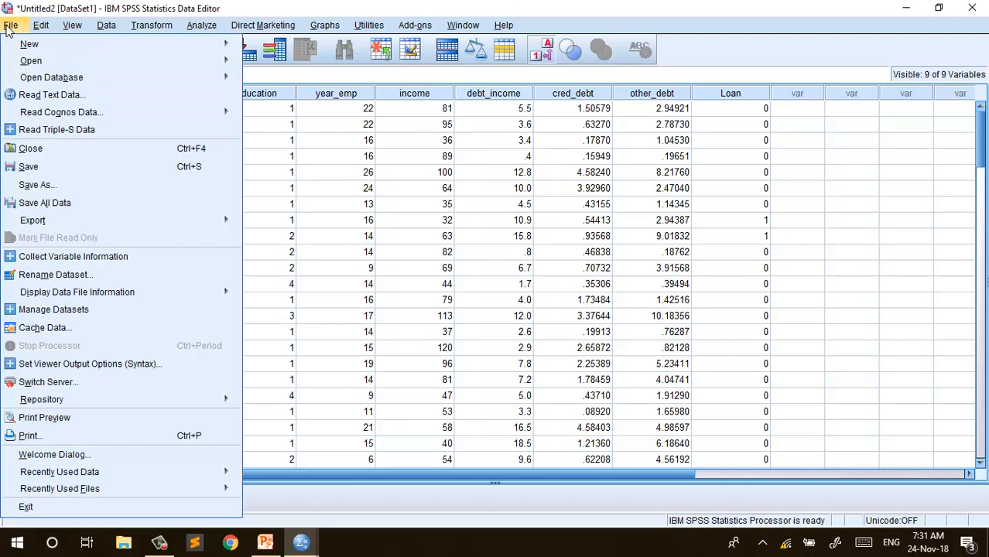
click(60, 190)
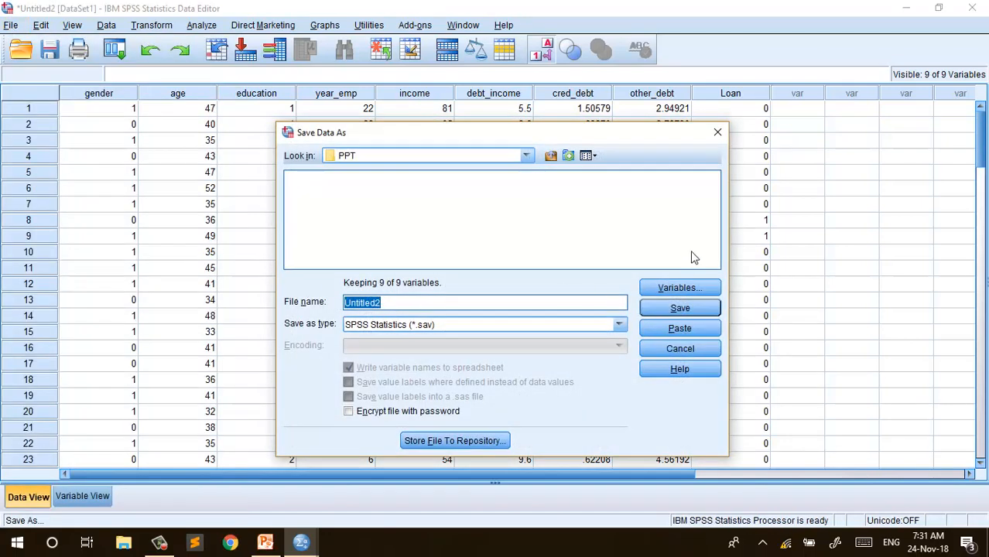
text(loan data)
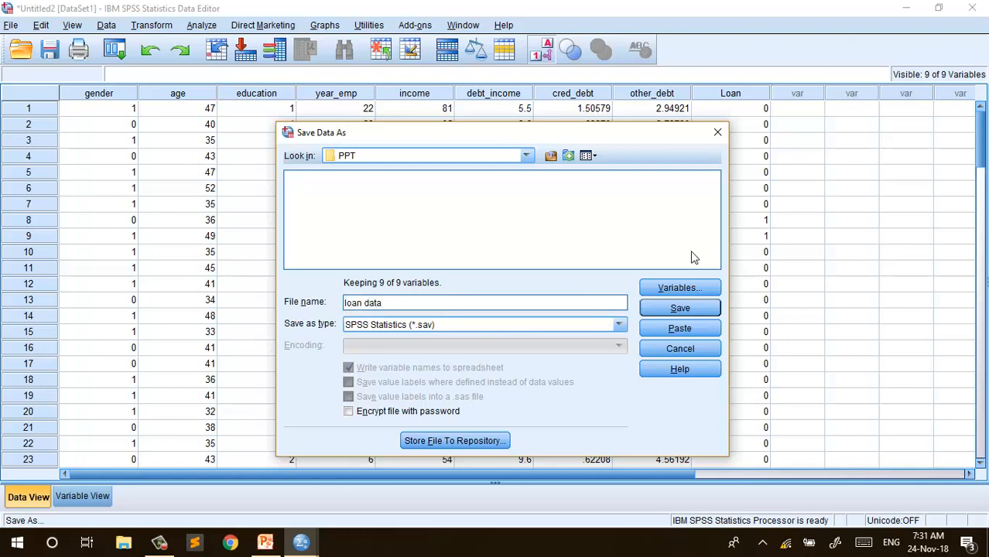
click(689, 309)
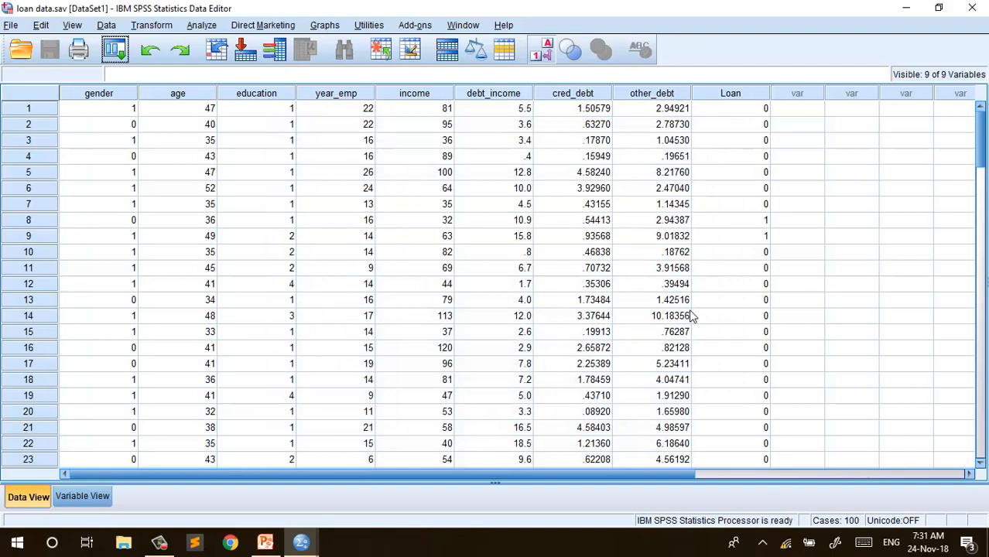
Define value labels for the gender variable: 1 = male and 0 = female
scroll(456, 256, down, 8)
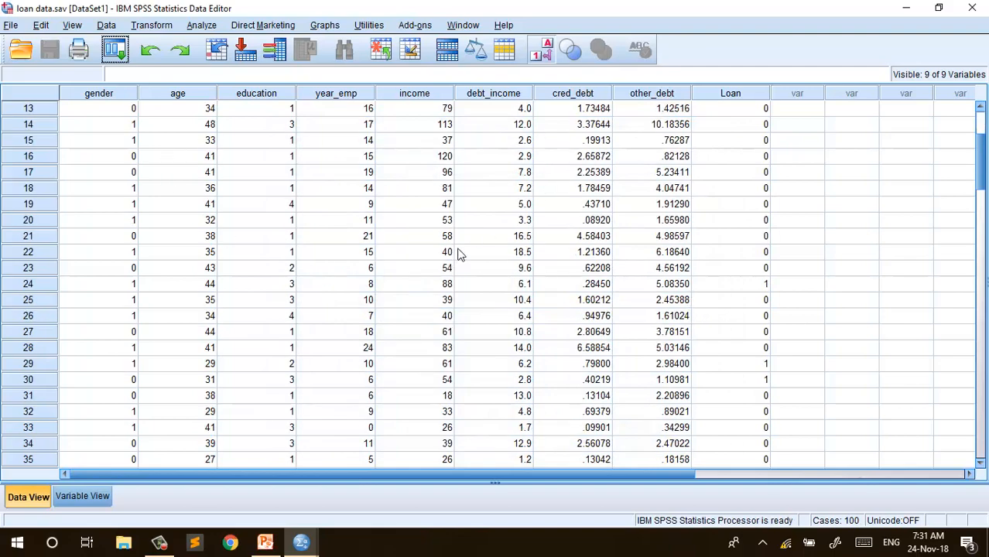
scroll(459, 252, up, 5)
scroll(459, 252, up, 3)
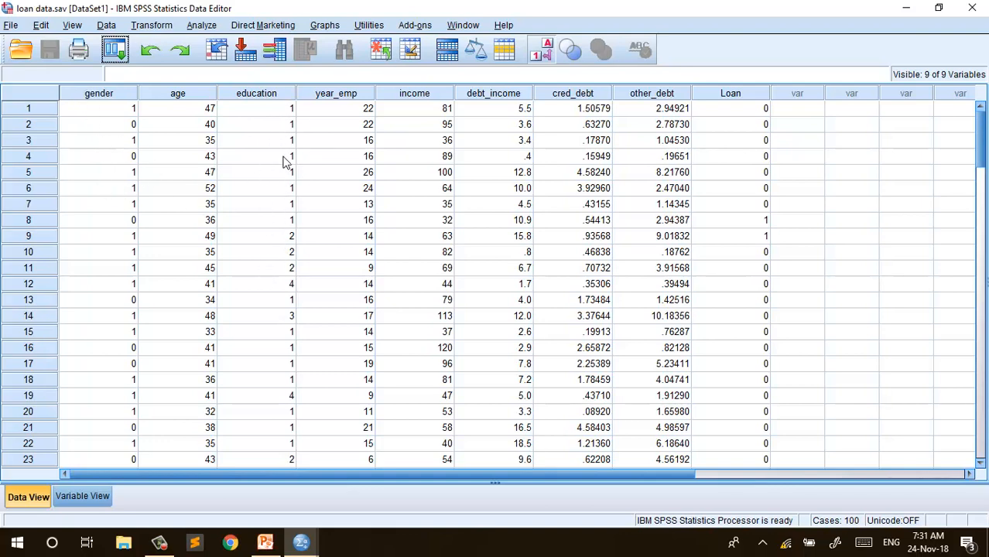
click(83, 497)
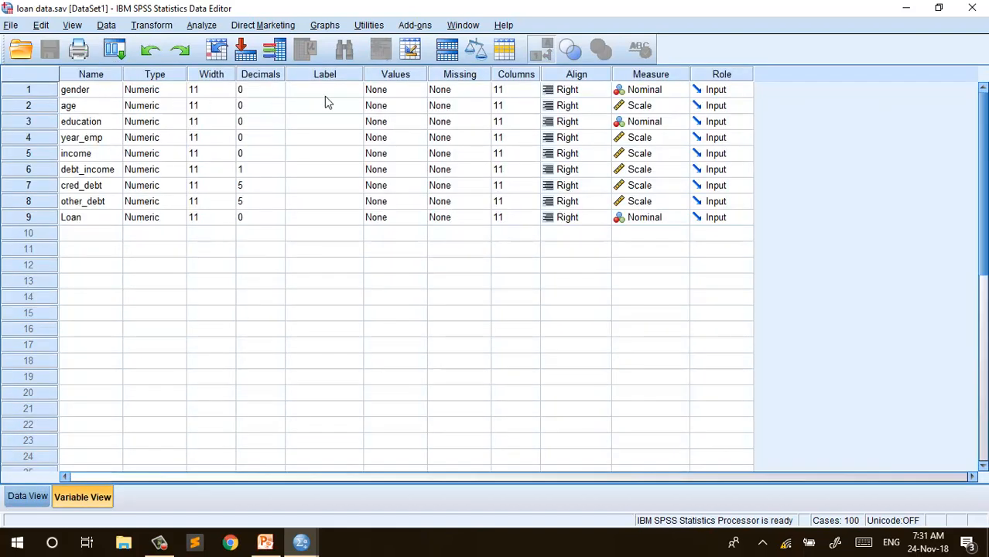
click(408, 89)
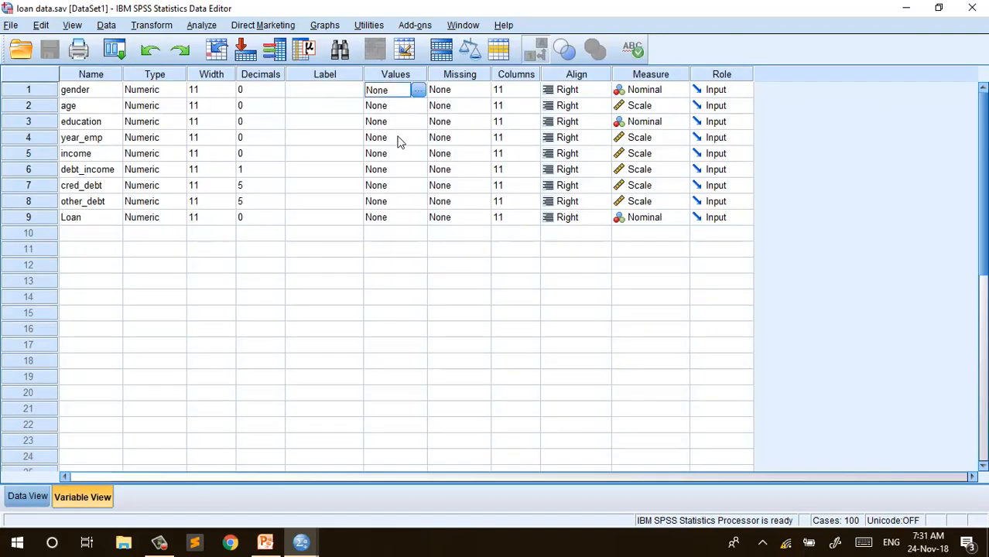
click(418, 90)
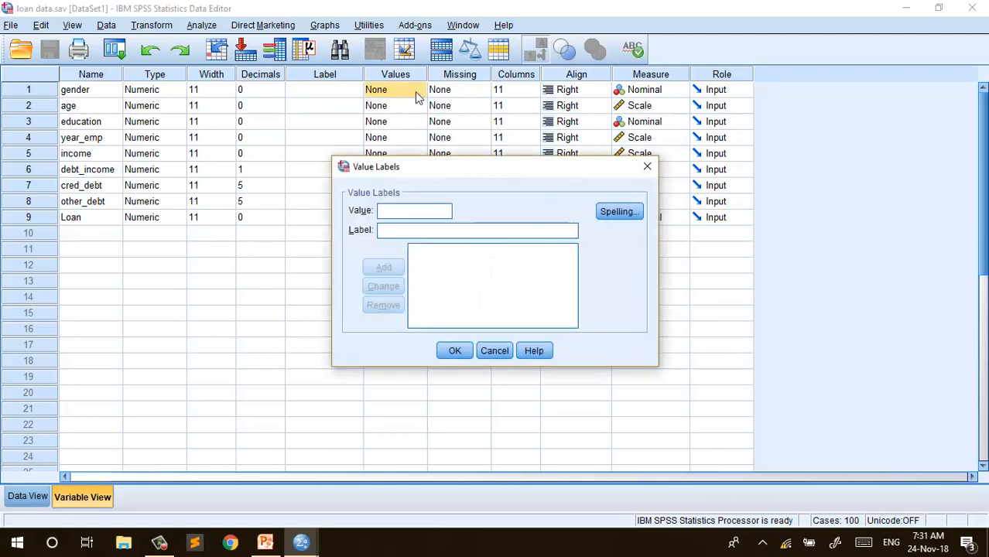
text(1)
text(male)
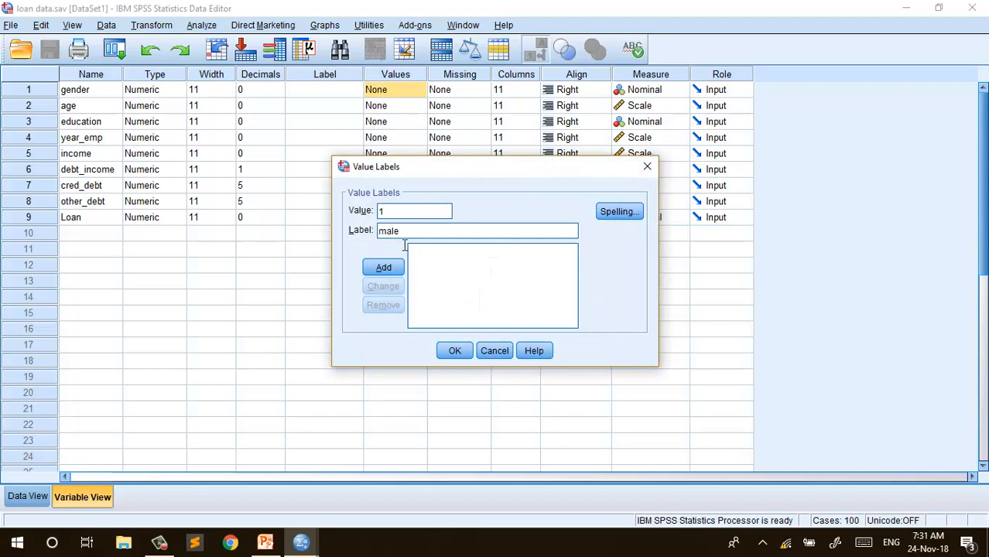
click(385, 266)
text(0)
click(414, 236)
text(fe)
click(383, 266)
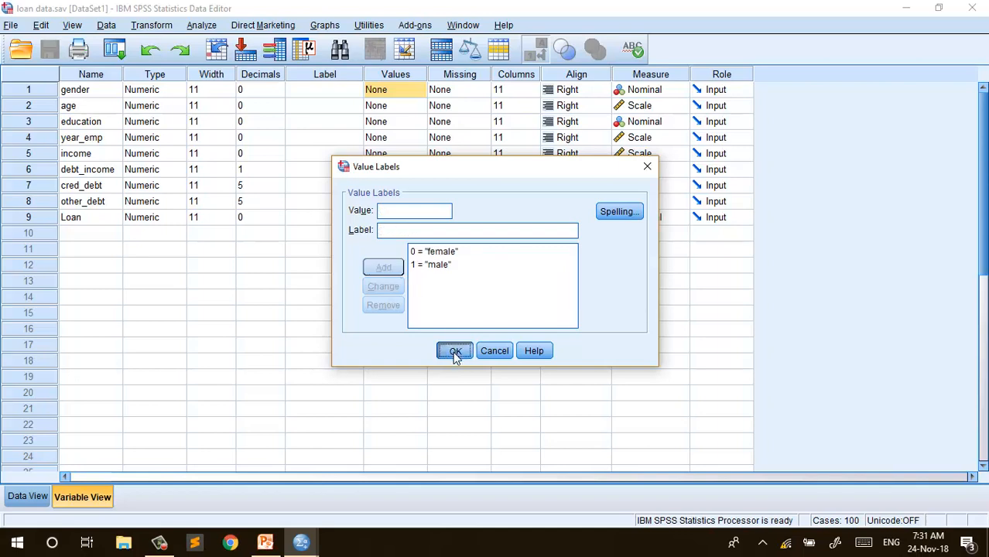
click(454, 351)
click(386, 264)
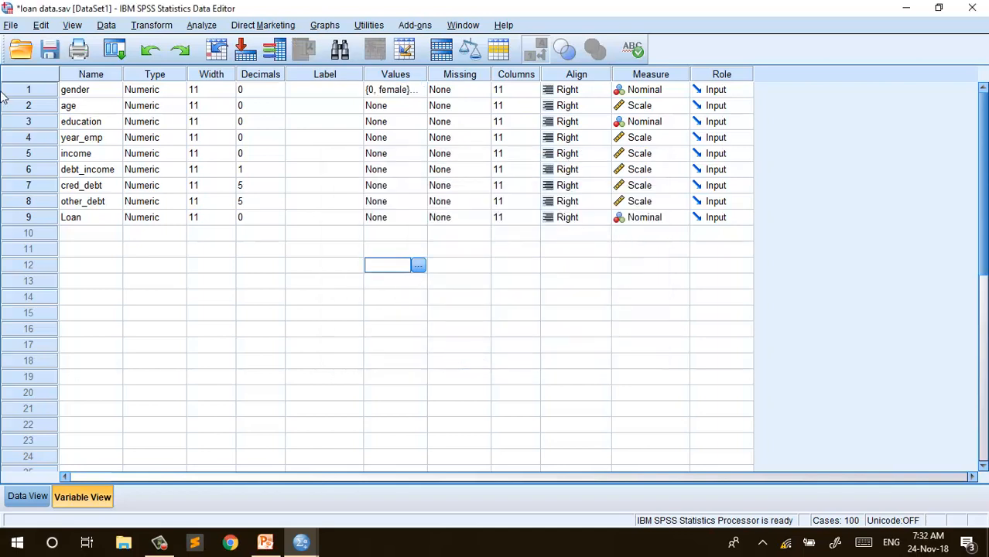
Set the education variable's measure to Ordinal and review the records in the data sheet
click(635, 124)
click(654, 153)
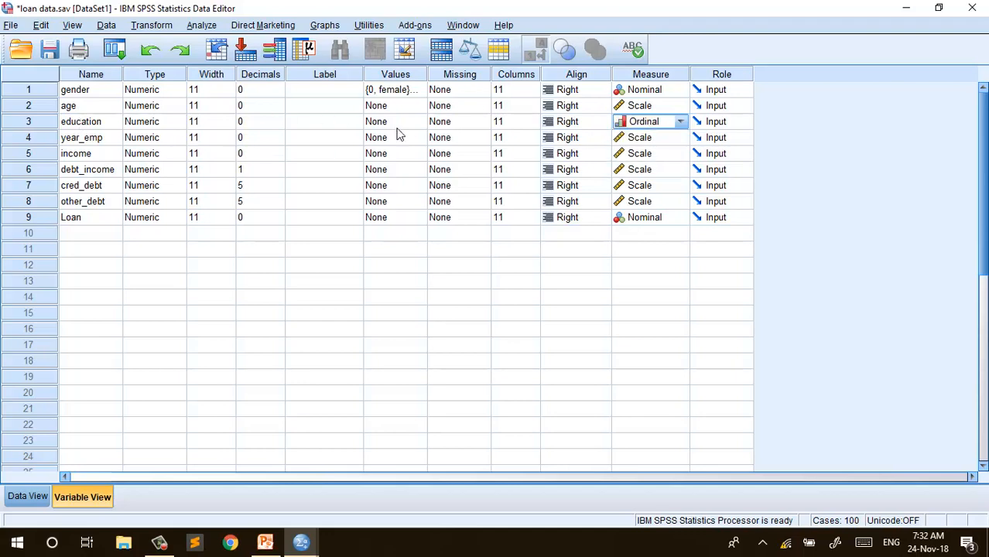
click(28, 496)
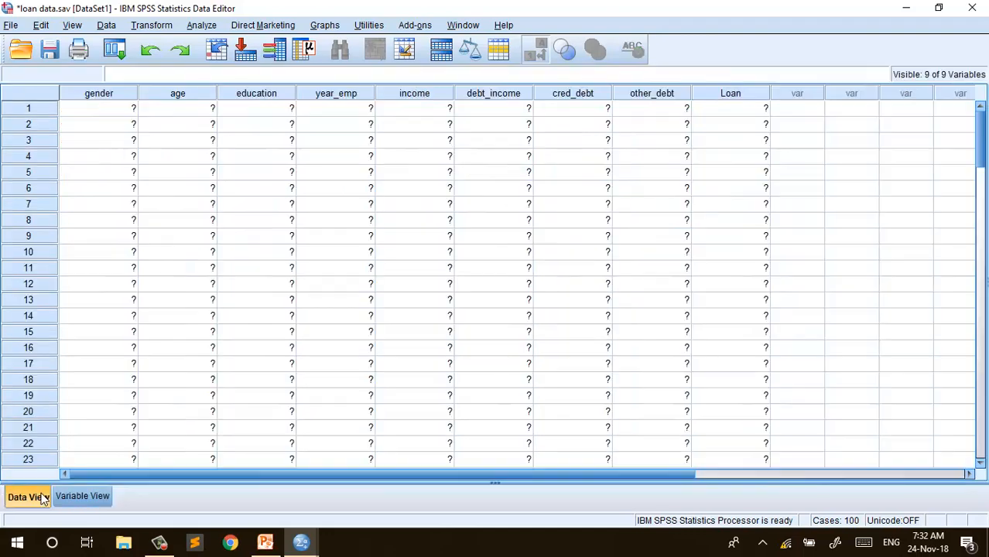
scroll(250, 240, down, 3)
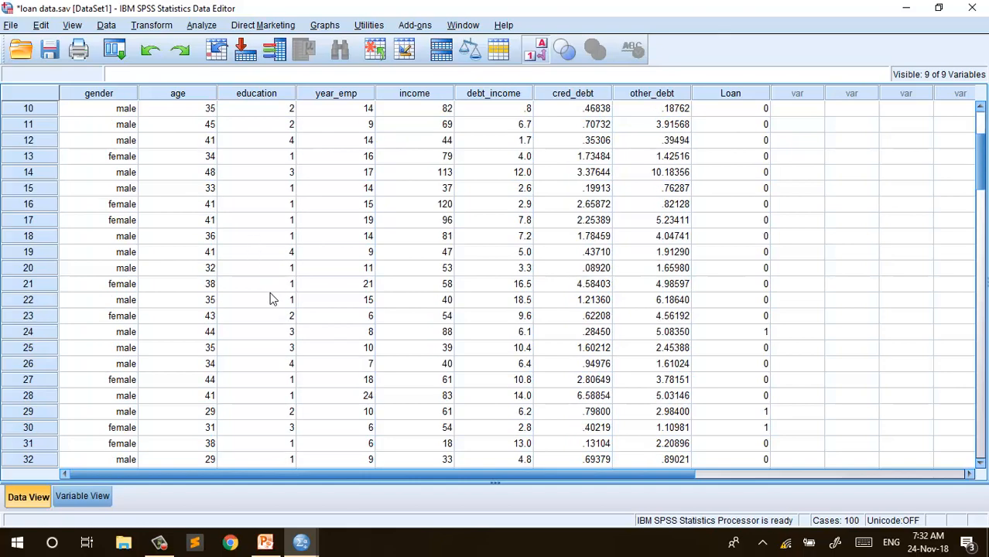
scroll(287, 253, down, 4)
scroll(287, 253, down, 2)
scroll(287, 253, up, 9)
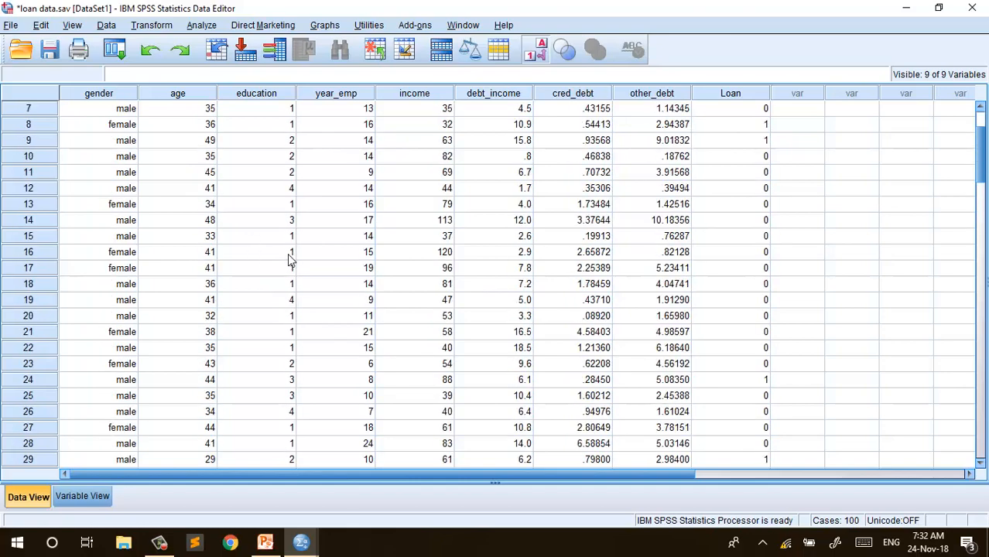
Sort the cases by education in descending order and look through the sorted records
click(280, 288)
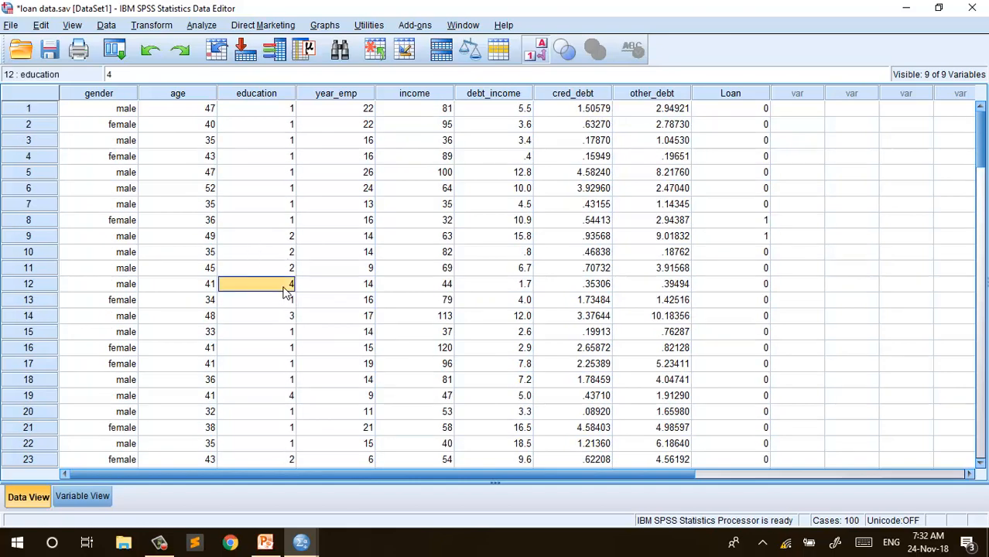
click(271, 94)
right_click(271, 96)
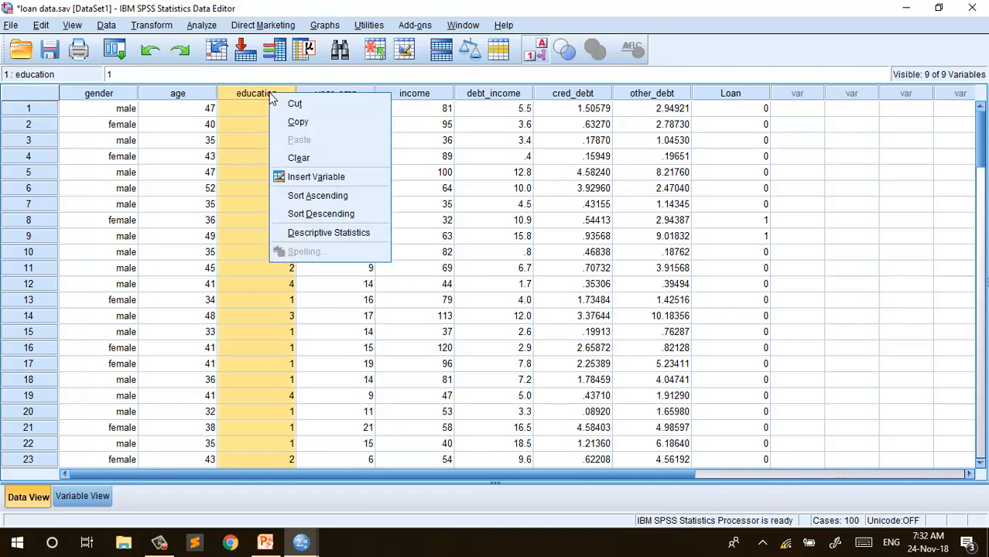
click(318, 213)
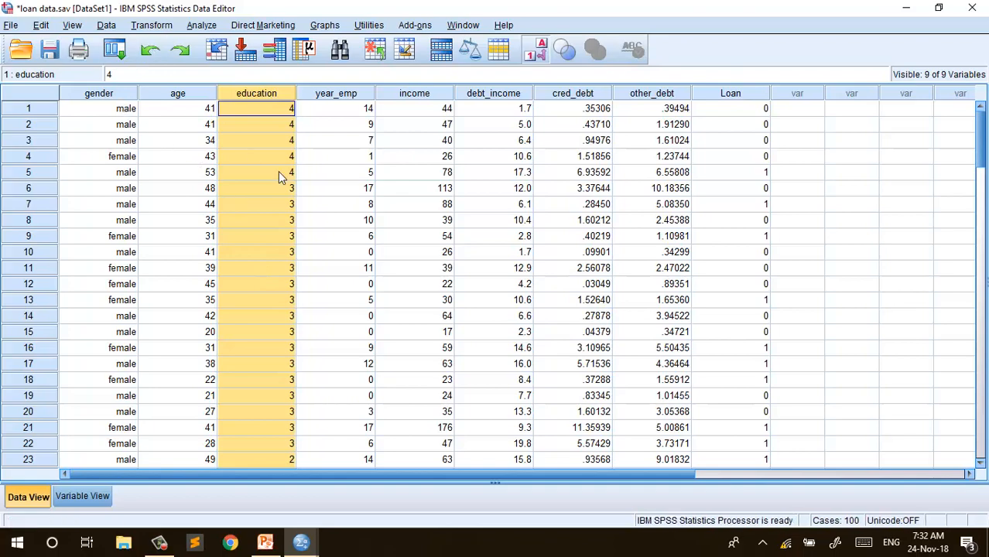
scroll(259, 336, down, 6)
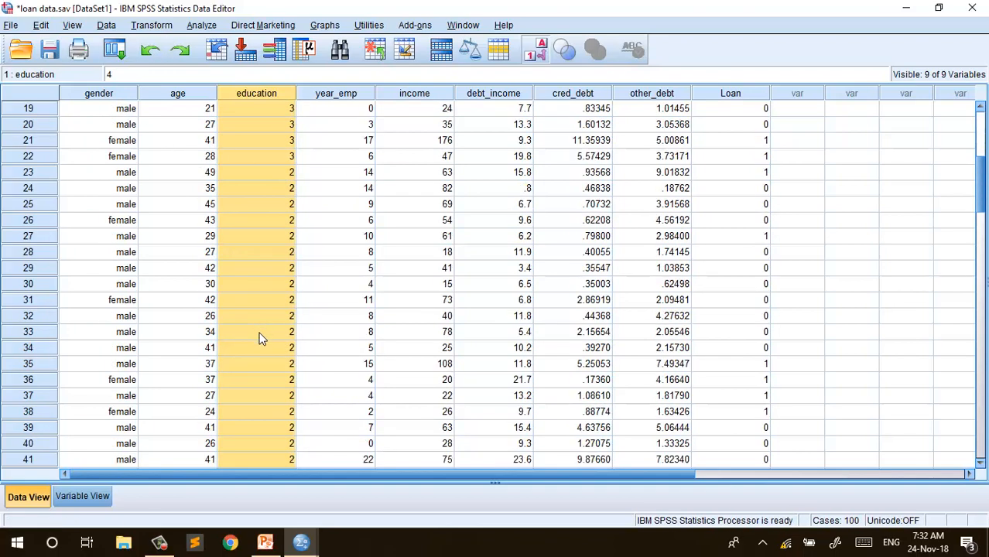
scroll(259, 336, up, 6)
scroll(260, 341, down, 1)
scroll(260, 341, up, 1)
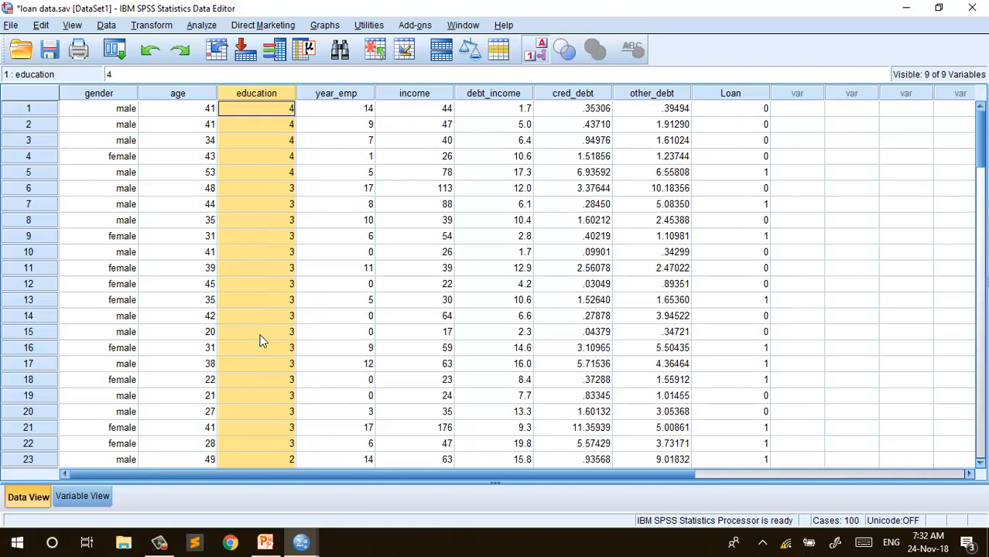
Sort the cases by education in ascending order and check the sorted records
click(309, 242)
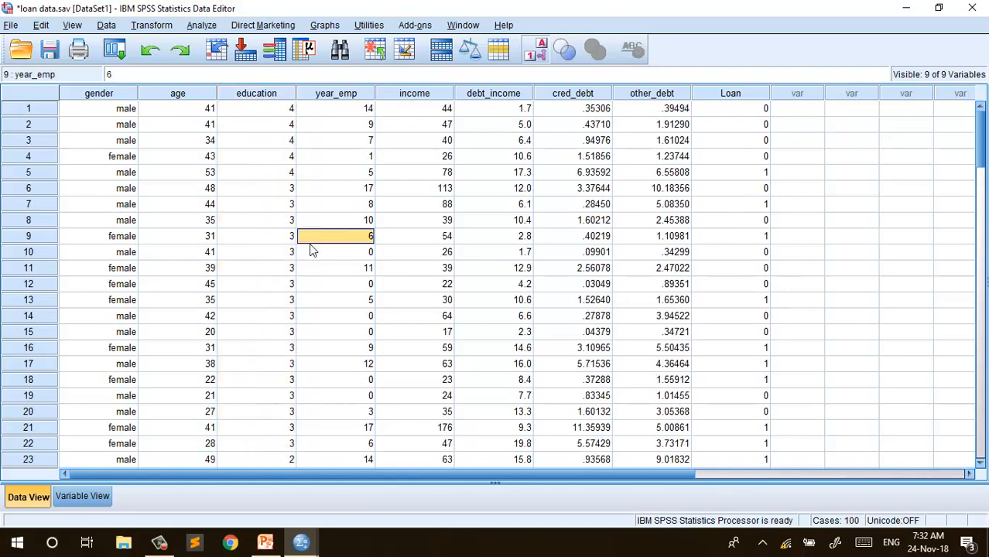
click(264, 93)
right_click(264, 93)
click(308, 196)
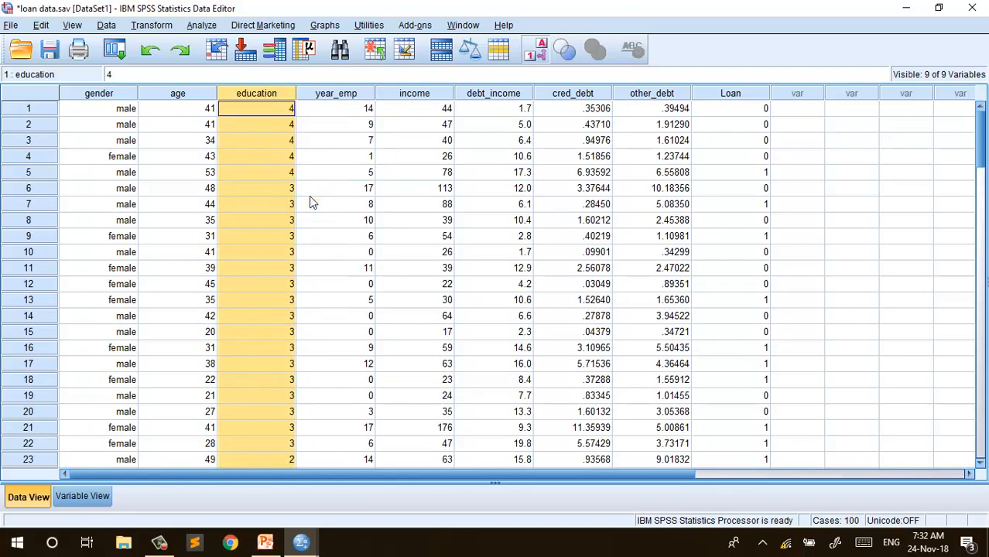
click(260, 208)
scroll(249, 379, down, 3)
scroll(250, 379, up, 3)
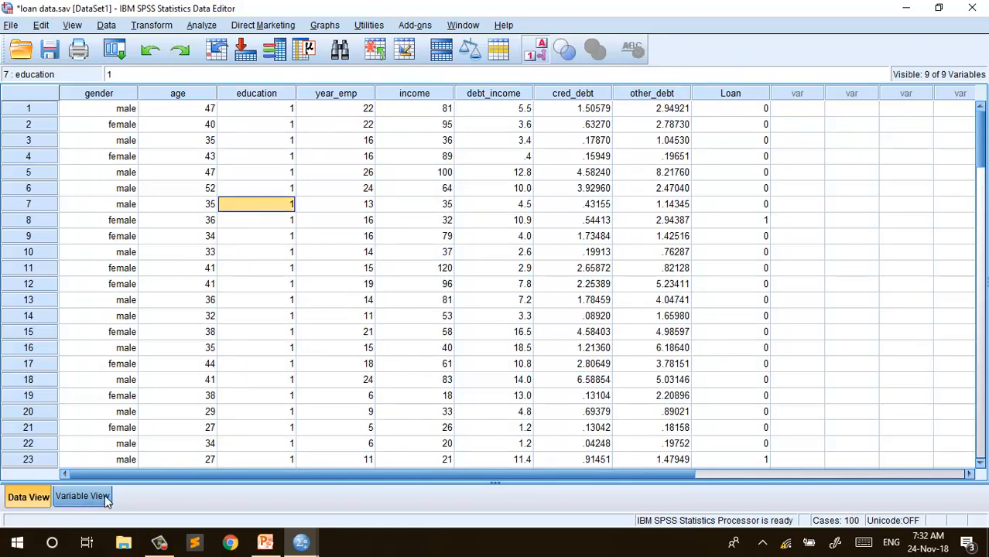
mouse_move(301, 547)
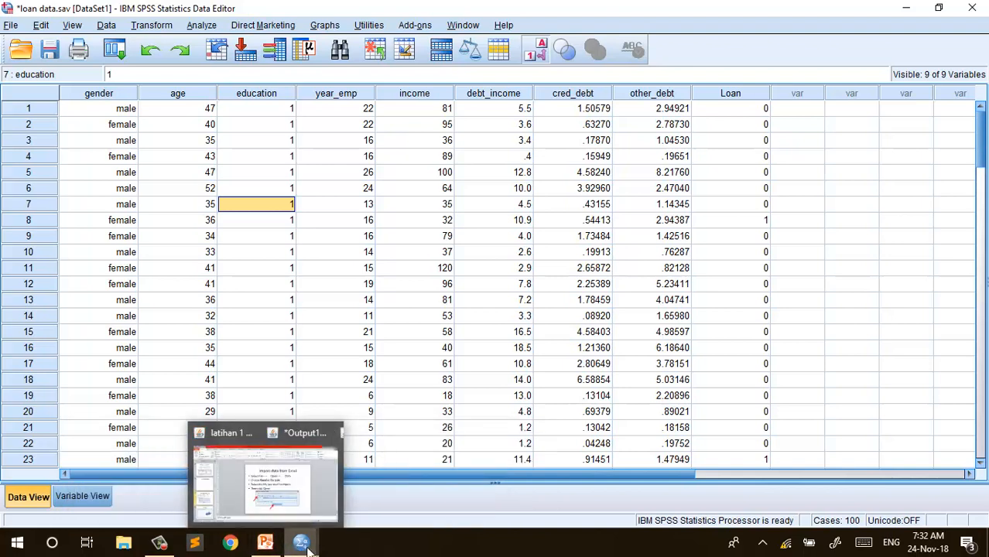
mouse_move(188, 503)
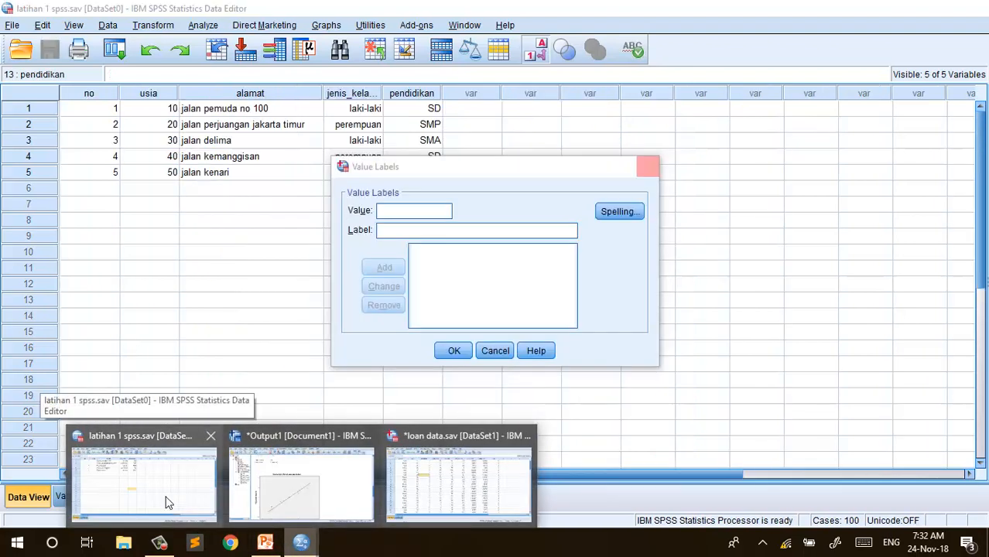
click(267, 255)
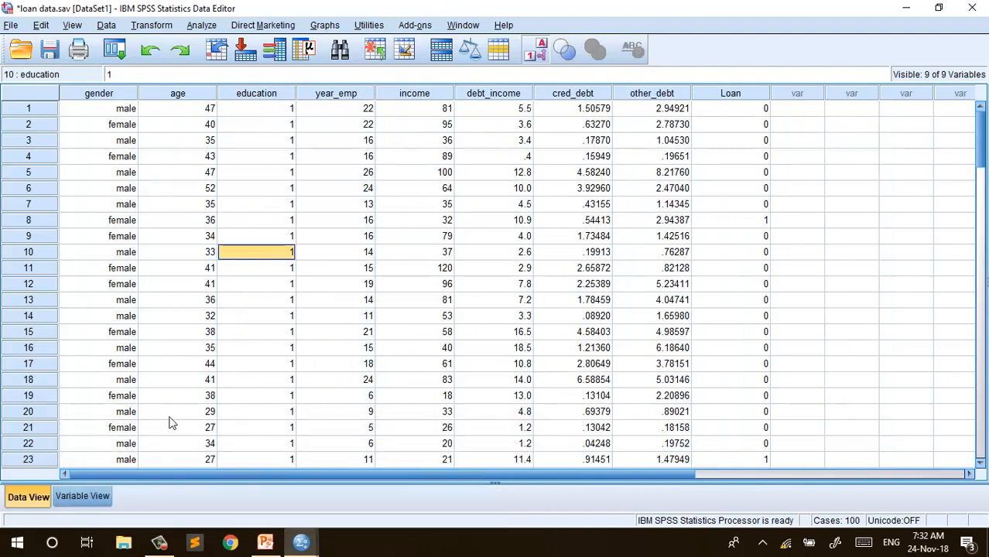
Add value labels to the Loan variable: 1 = primary school and 2 = secondary school
click(87, 495)
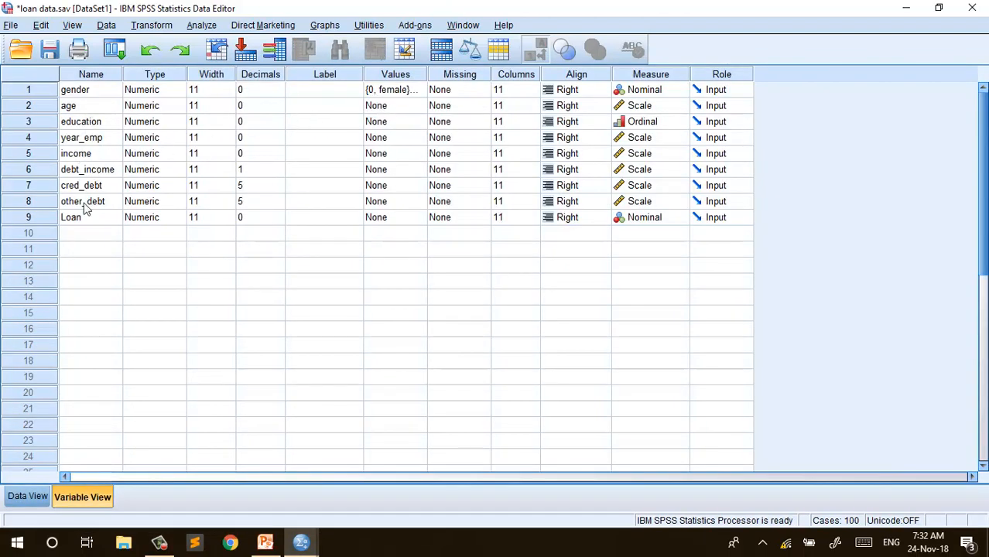
click(395, 219)
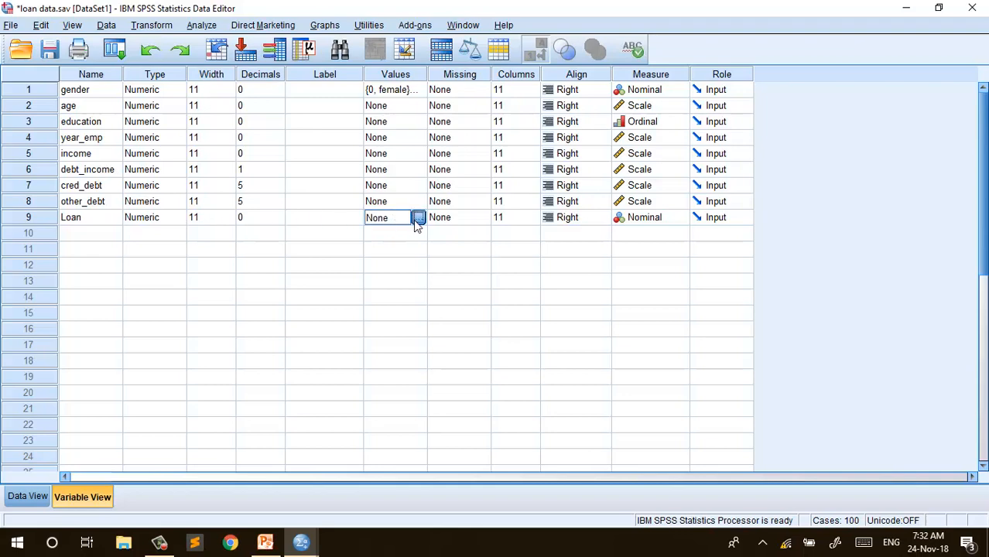
click(417, 219)
text(1)
click(409, 234)
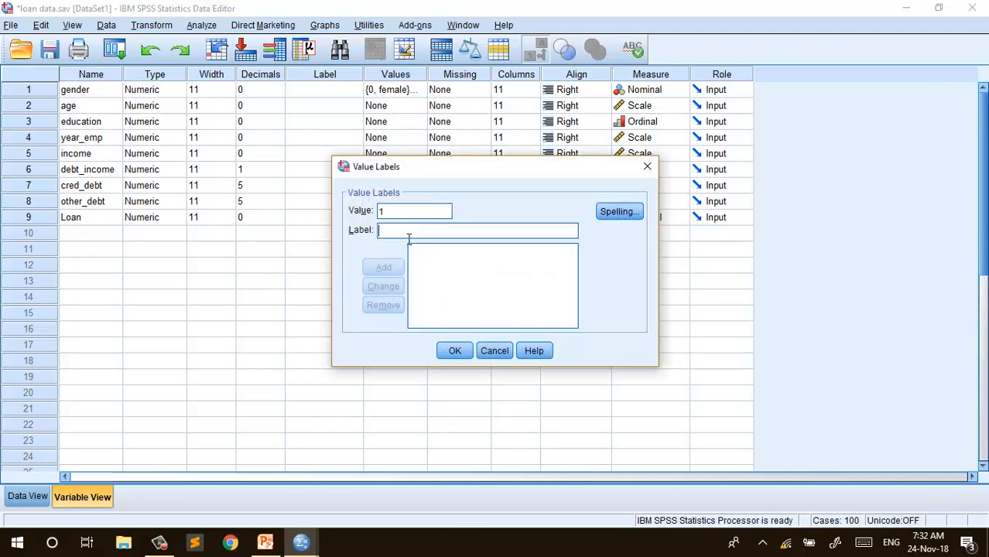
text(primary sc)
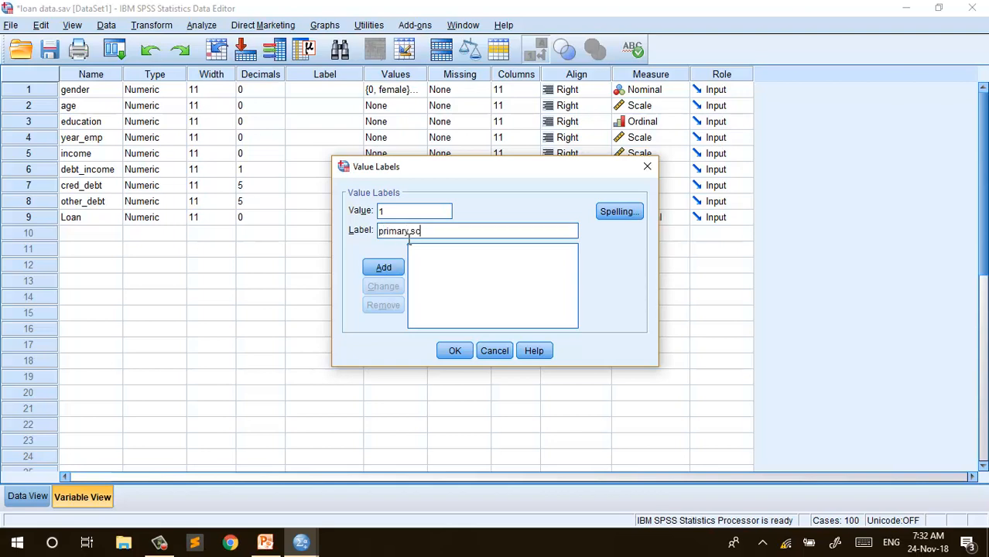
text(hool)
click(384, 266)
text(2)
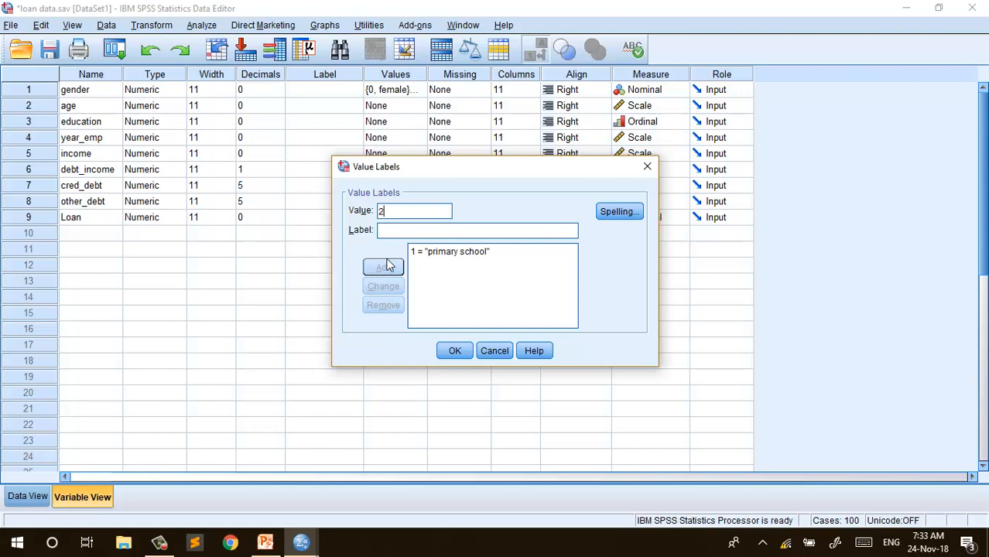
click(422, 229)
text(sec)
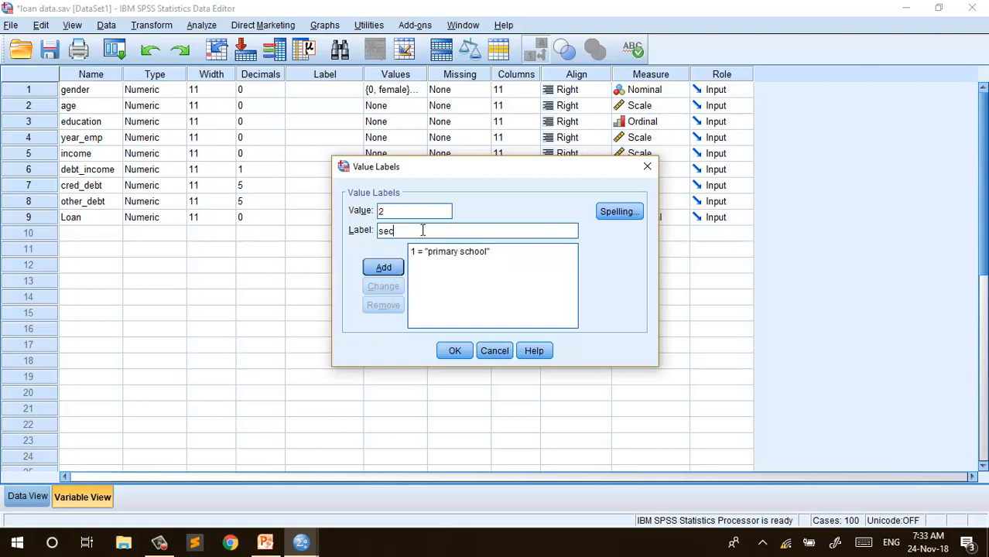
text(ondary school)
click(381, 267)
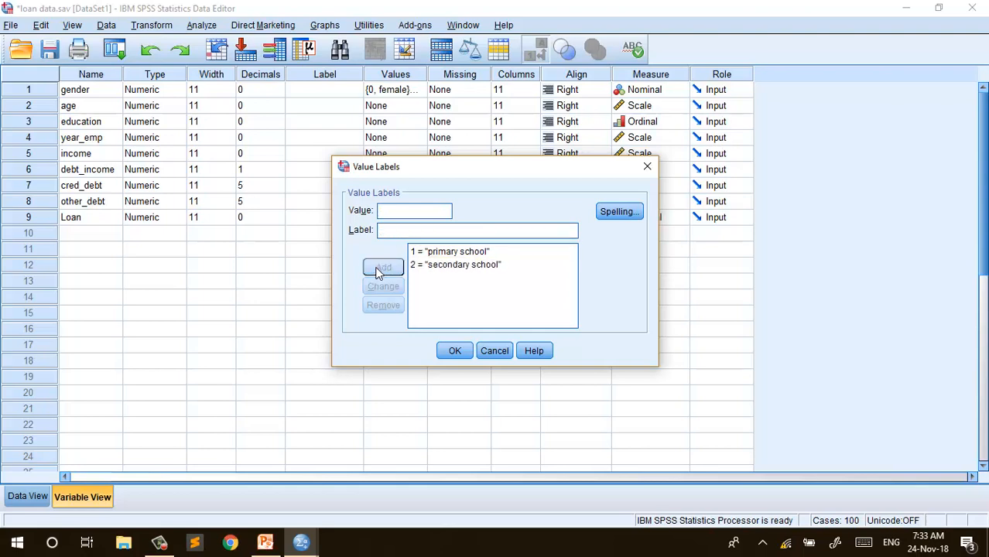
Add the Loan value labels 3 = diploma and 4 = bachelor/master, and apply the label set
text(3)
key(Tab)
text(diplom)
click(388, 266)
text(4)
key(Tab)
text(ba)
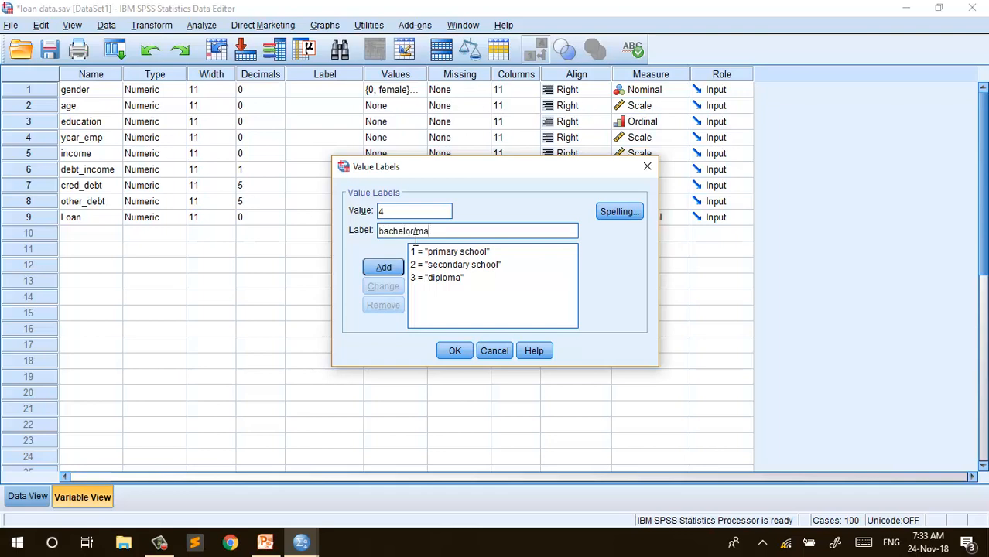
click(389, 268)
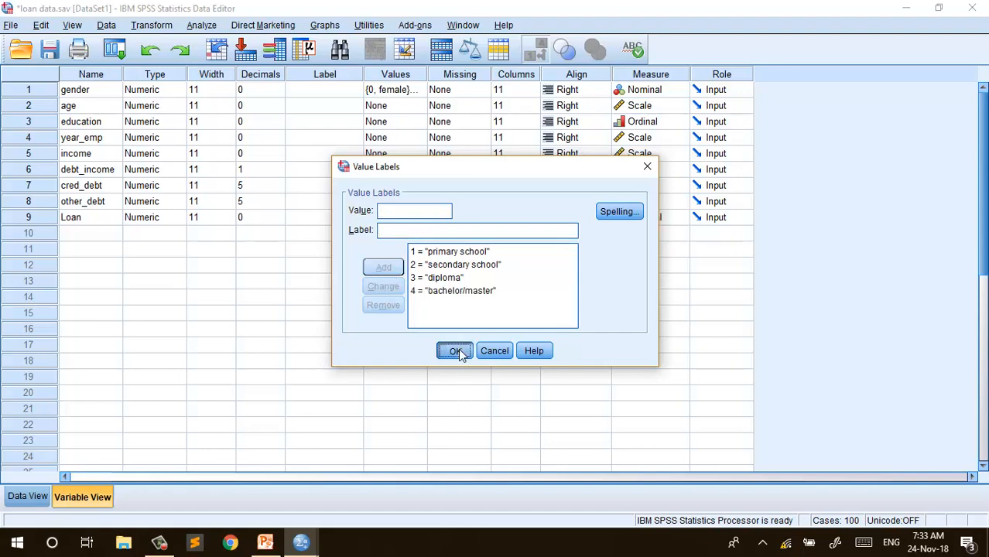
click(454, 351)
click(368, 298)
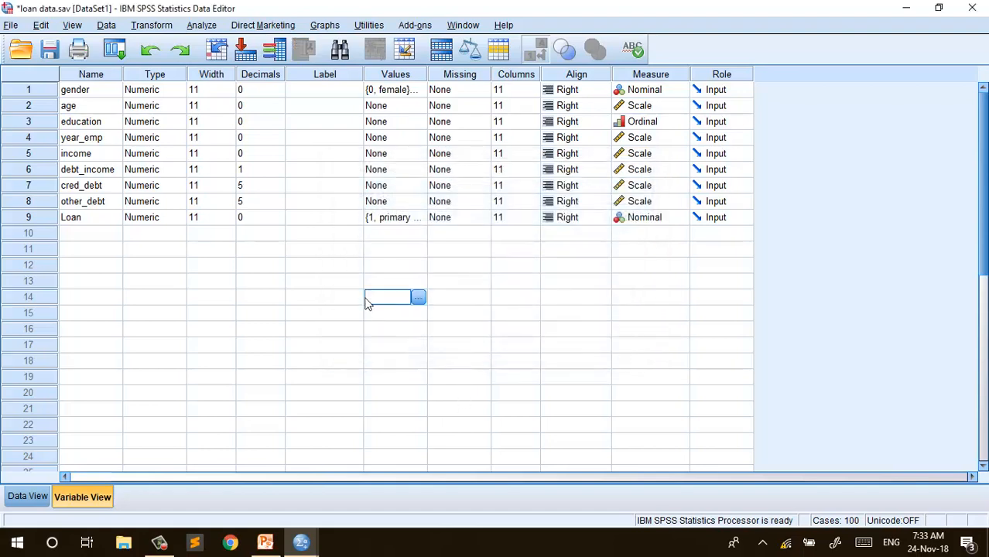
Check how the Loan column displays its labels in the data sheet, and review the Loan variable's list of value labels
click(31, 499)
scroll(658, 286, down, 5)
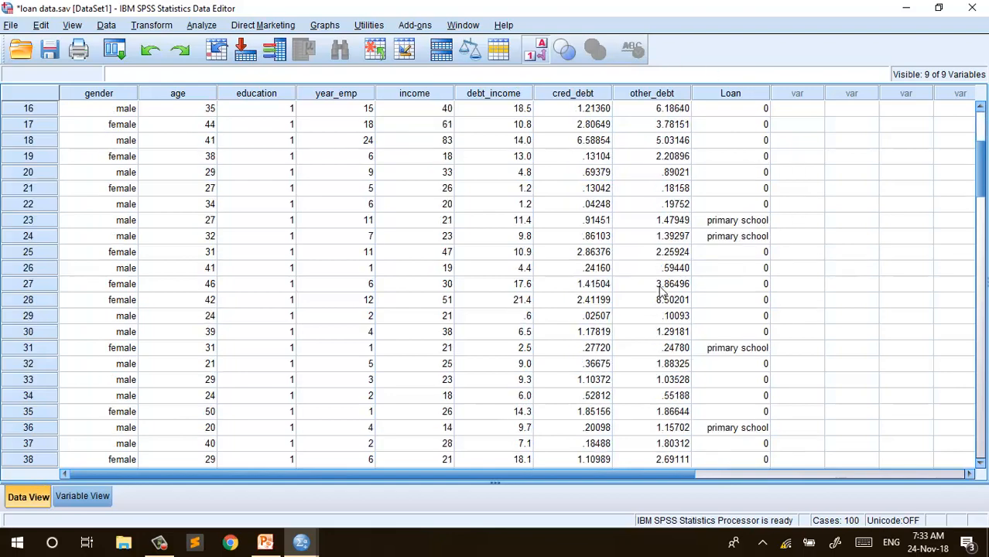
scroll(662, 290, down, 2)
scroll(666, 291, up, 7)
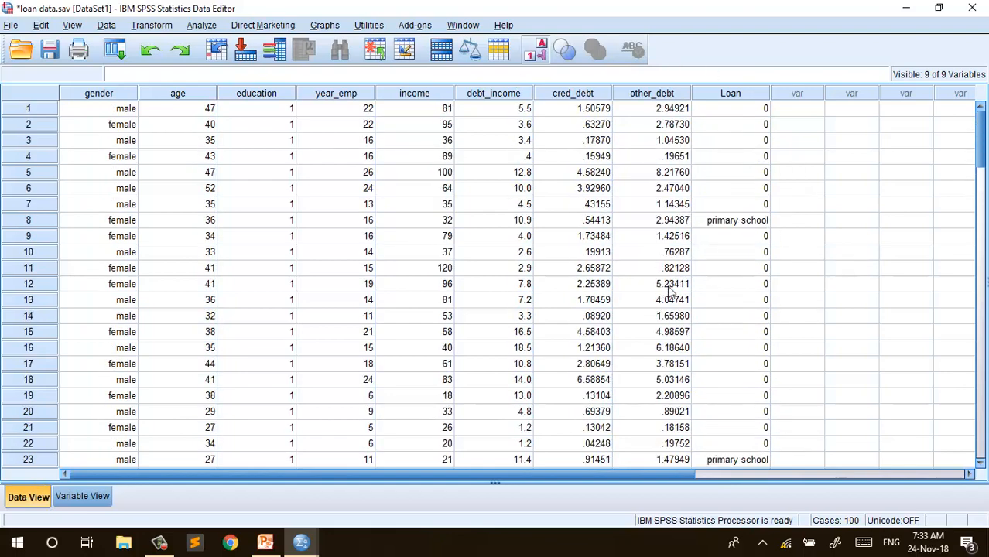
scroll(783, 315, down, 17)
scroll(785, 314, up, 3)
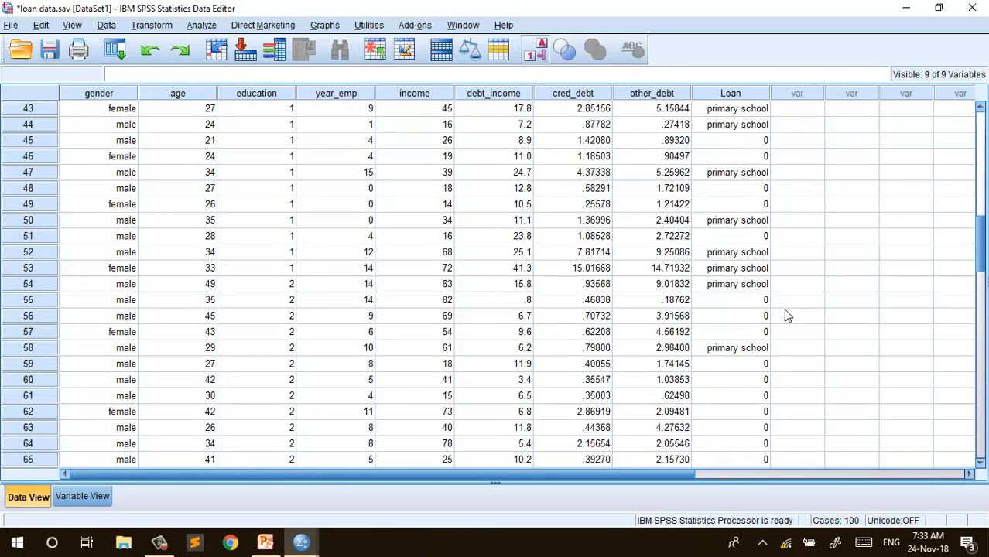
scroll(786, 315, up, 8)
click(81, 497)
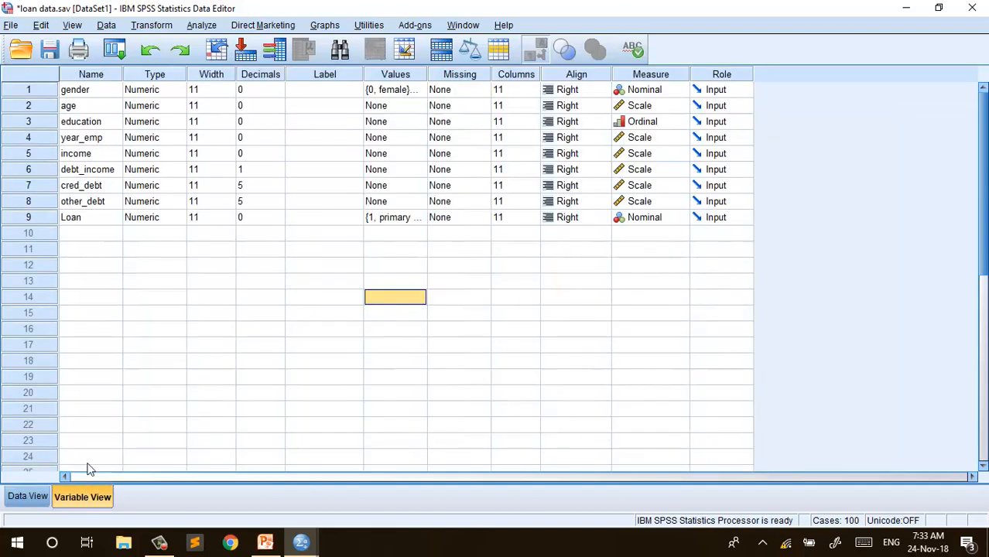
click(389, 219)
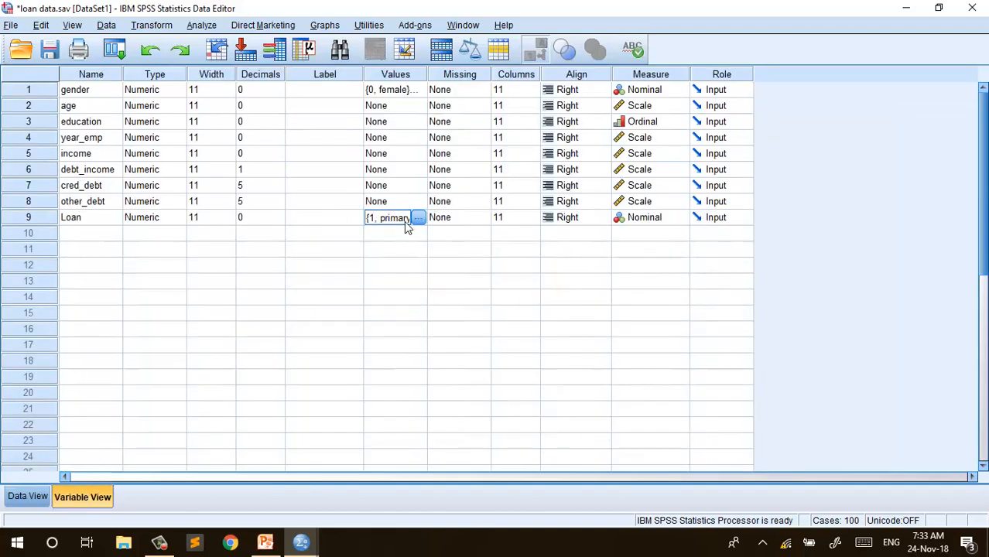
click(416, 219)
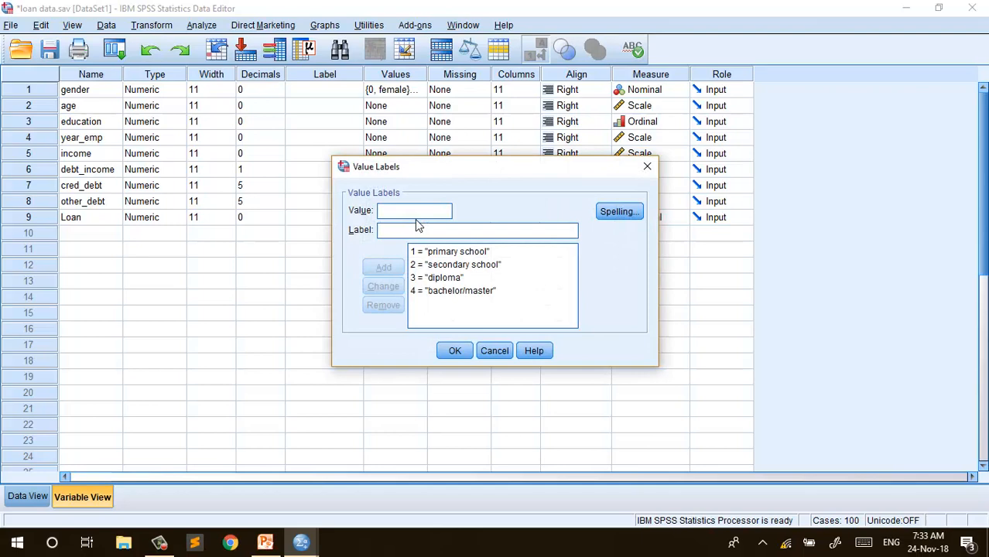
click(462, 254)
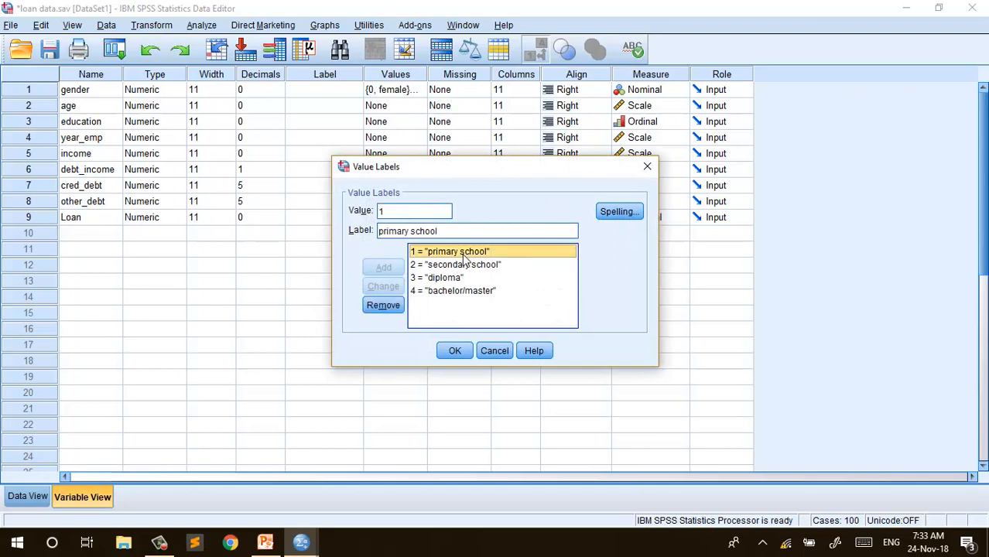
click(647, 166)
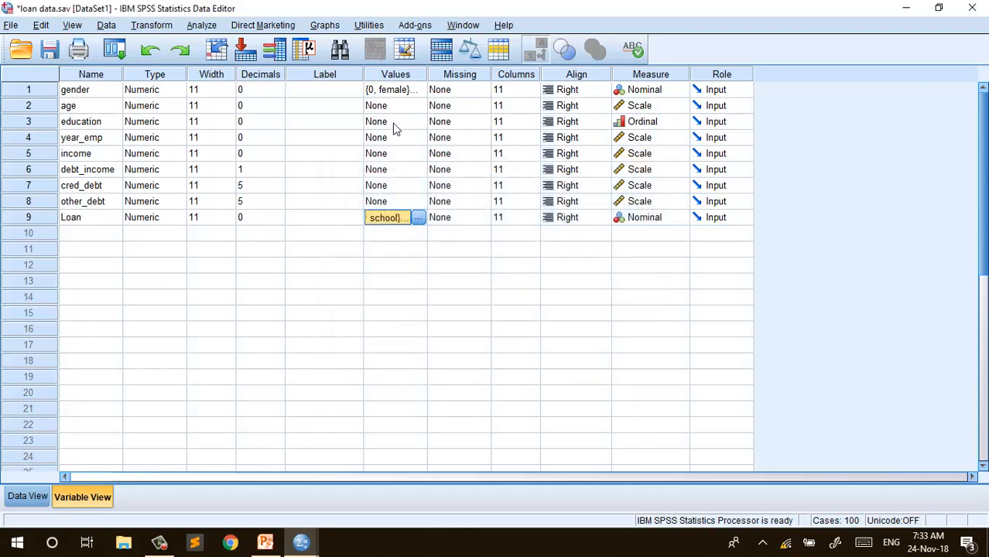
Copy the value labels from the Loan variable and paste them into the education variable
right_click(389, 216)
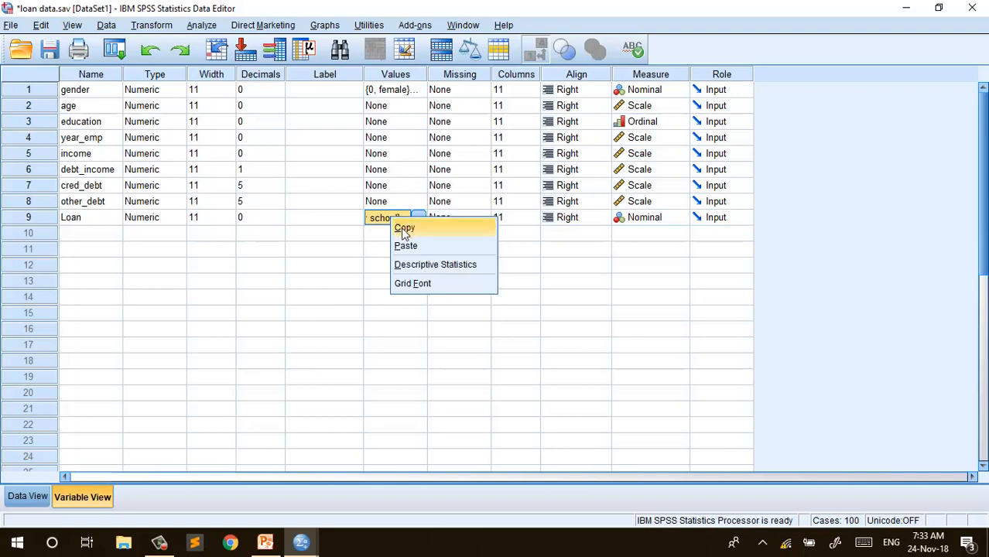
click(404, 229)
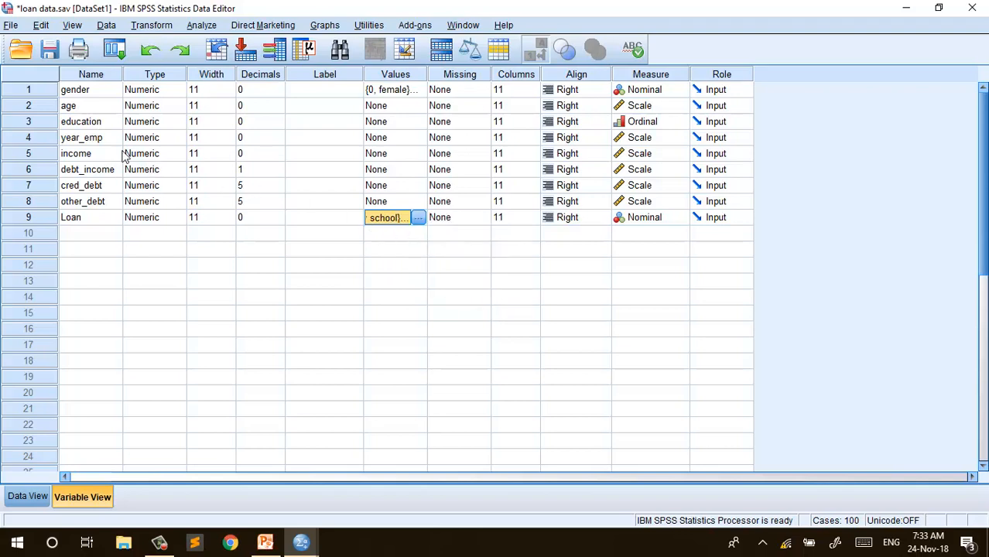
click(402, 125)
right_click(401, 125)
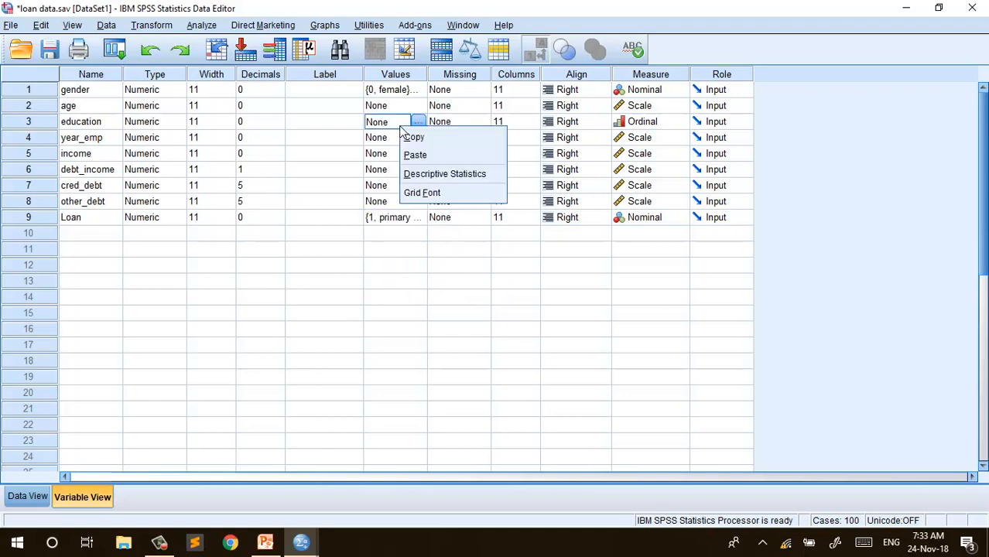
click(438, 164)
Remove all four education-level value labels from the Loan variable and apply the change
click(386, 222)
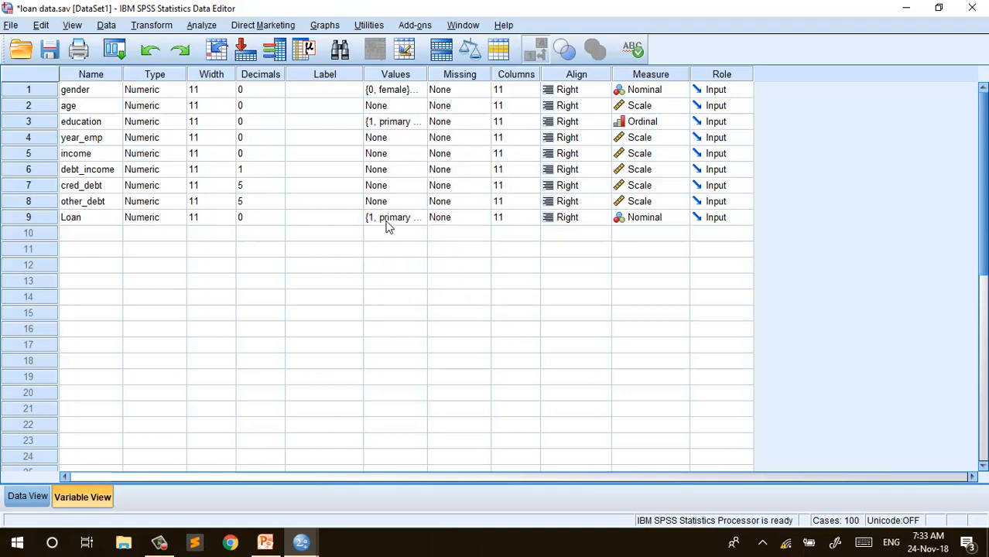
click(418, 217)
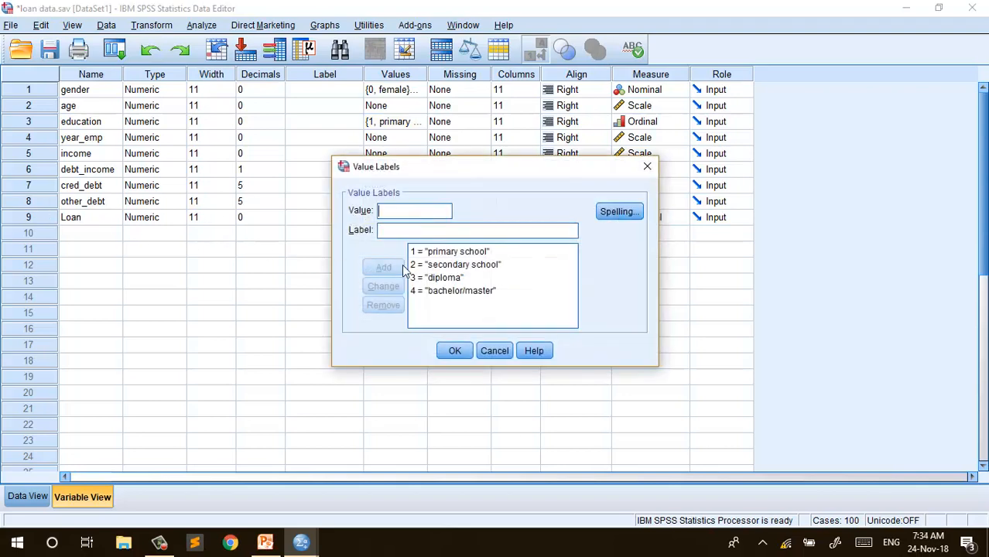
click(438, 255)
click(384, 304)
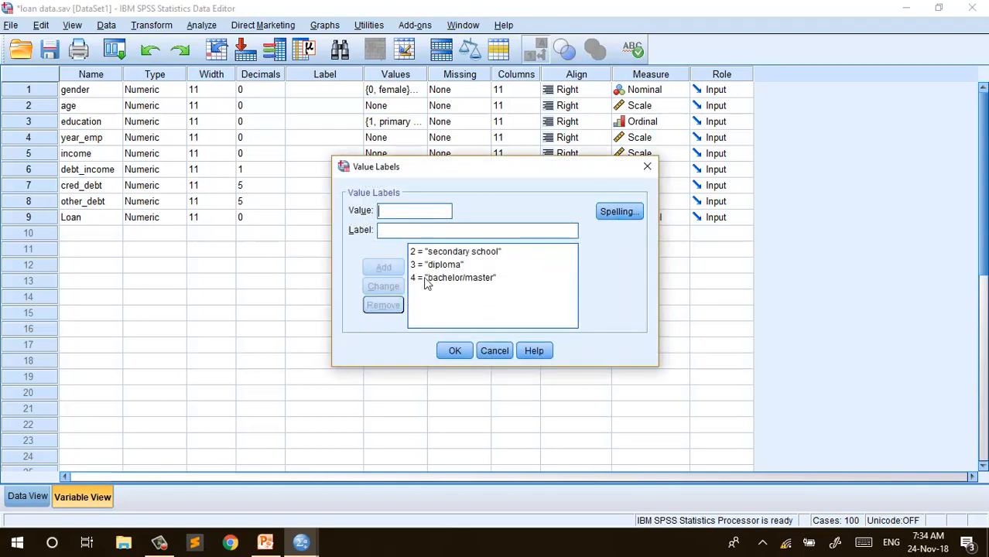
click(385, 305)
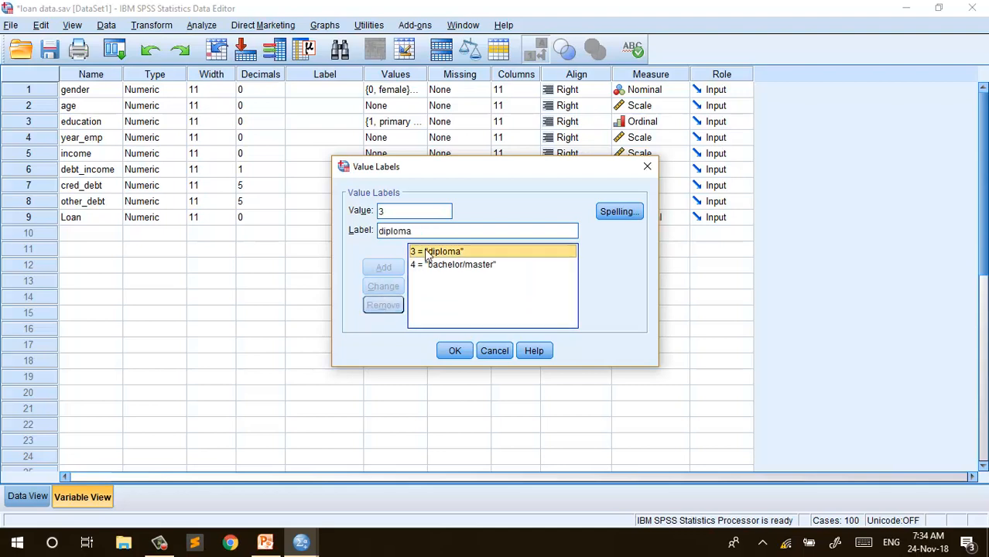
click(384, 309)
click(384, 305)
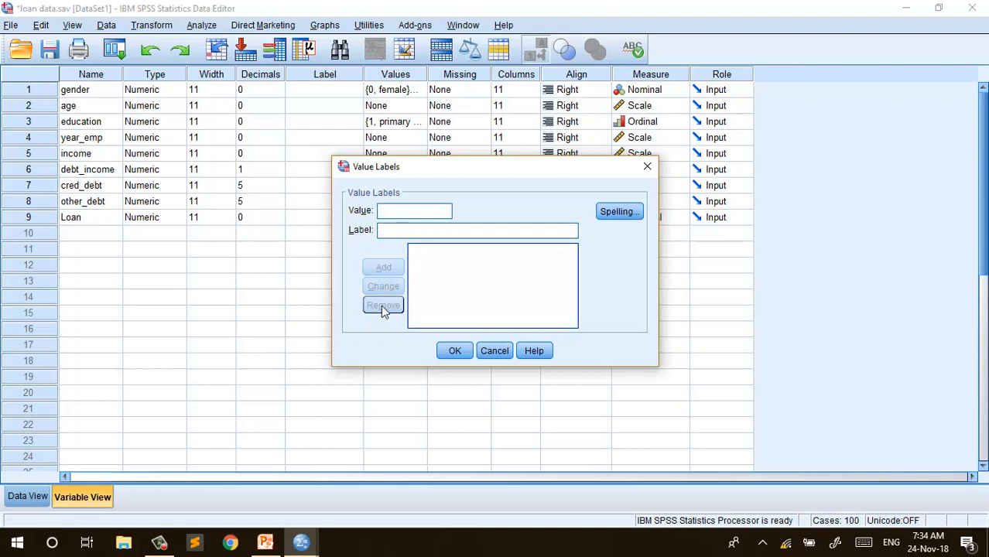
click(455, 351)
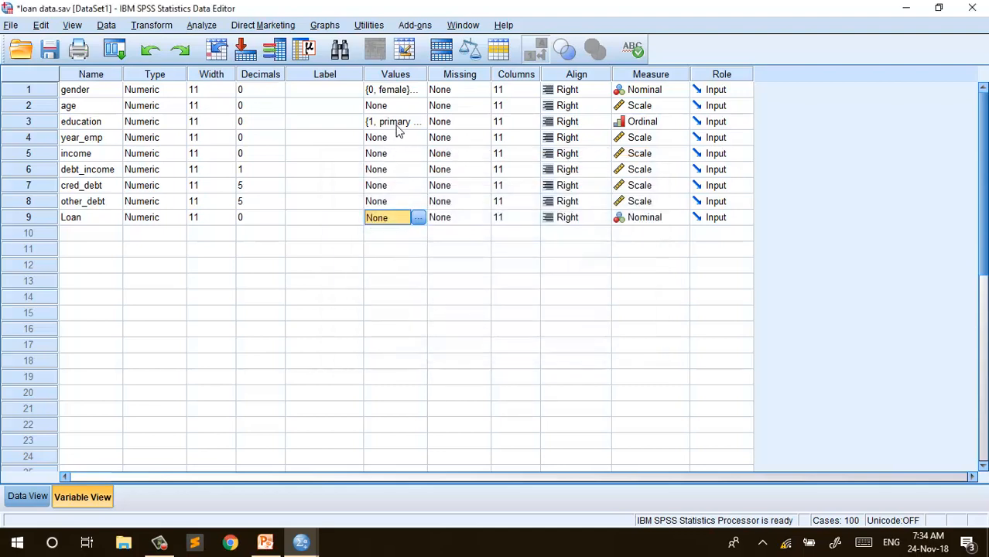
Review the education variable's value labels and check the education and Loan columns in the data sheet
click(398, 125)
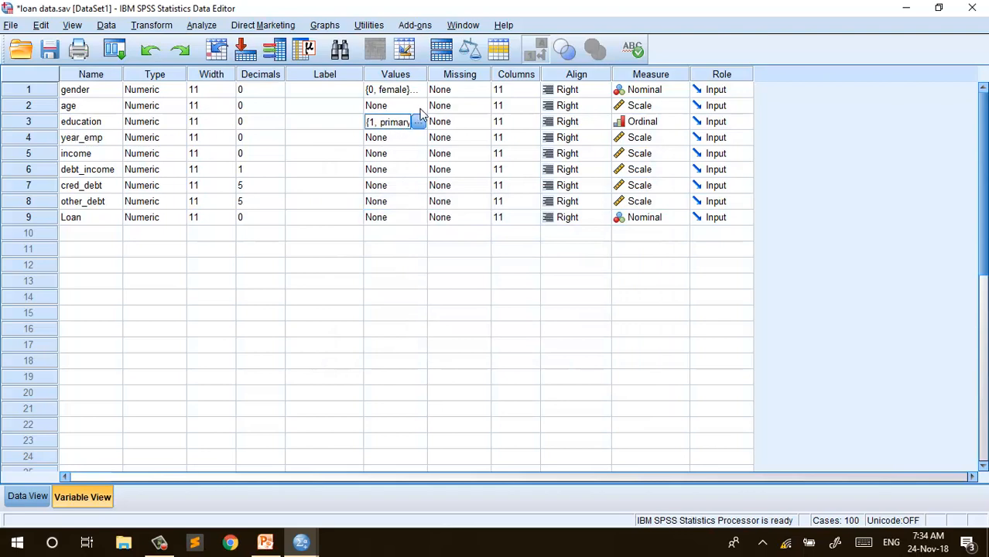
click(418, 122)
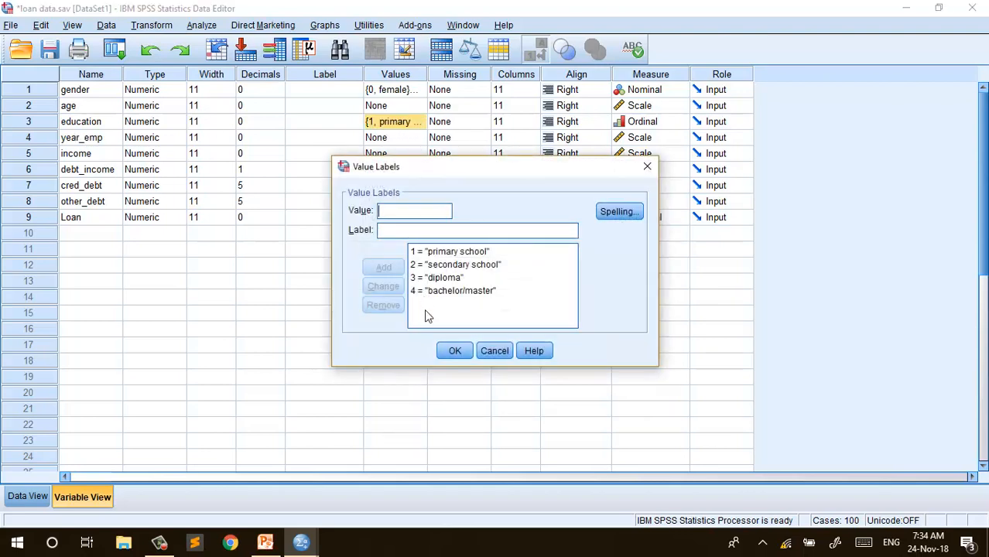
click(460, 352)
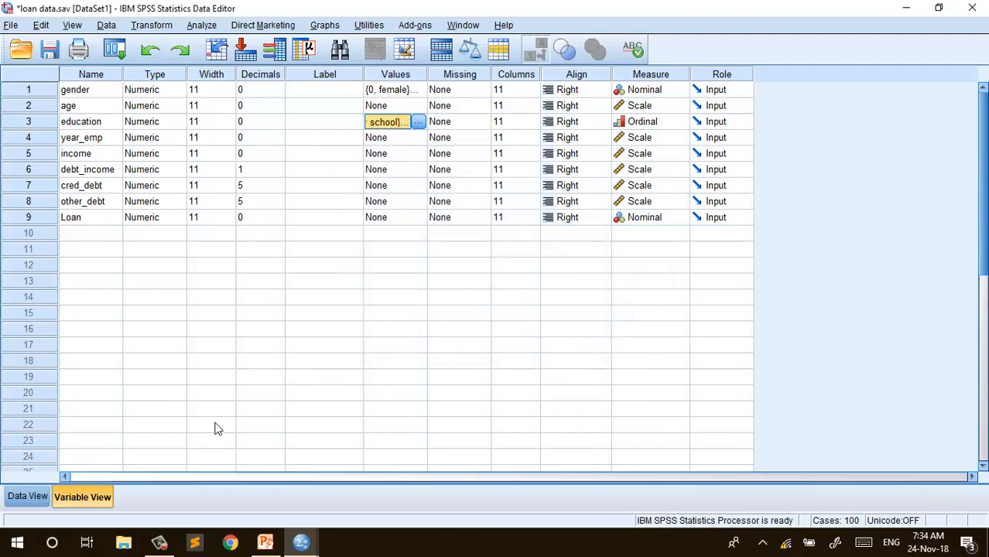
click(37, 494)
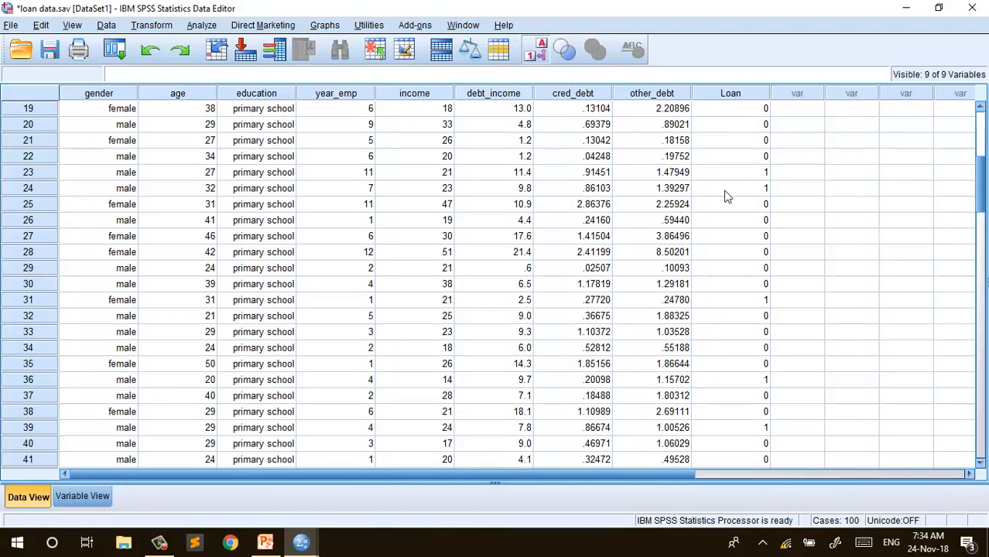
scroll(737, 183, down, 2)
scroll(737, 186, up, 3)
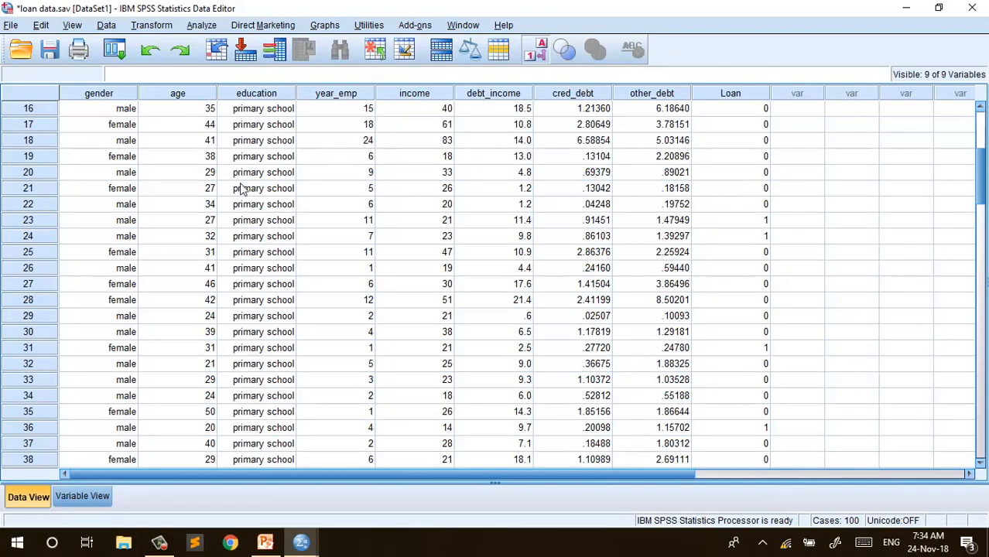
Examine the education labels through all the cases in the data sheet, from primary school to bachelor/master
scroll(241, 178, up, 5)
scroll(242, 168, down, 12)
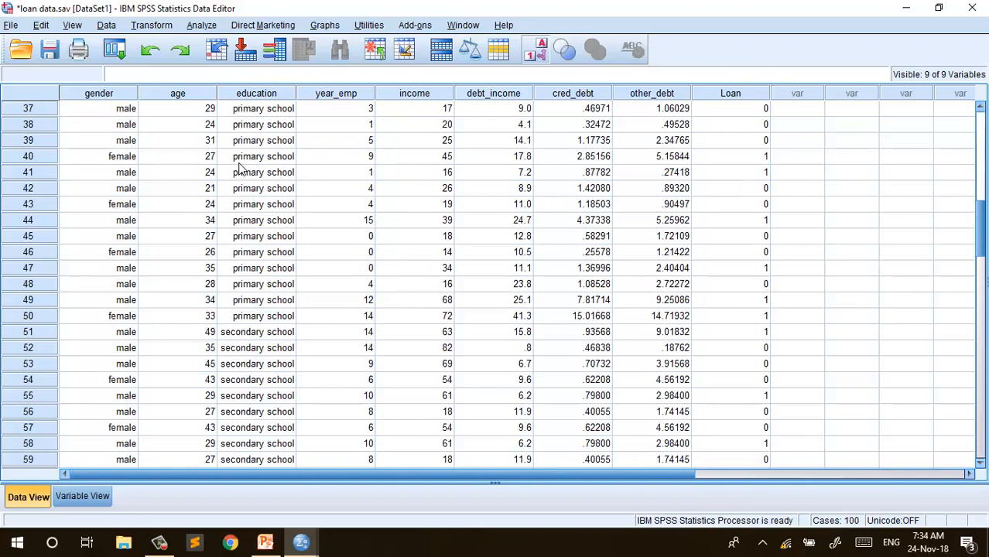
scroll(241, 169, down, 10)
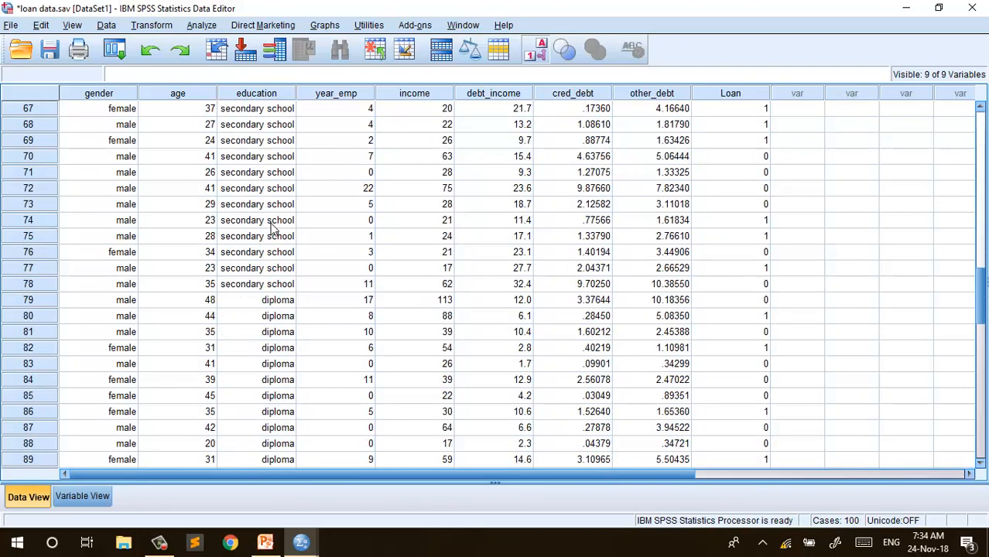
scroll(272, 227, down, 7)
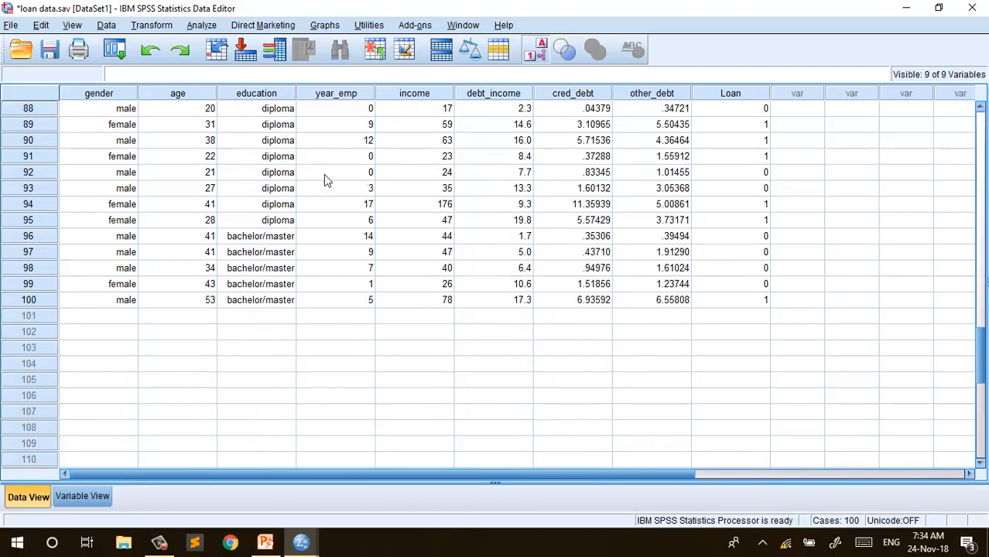
scroll(320, 250, up, 4)
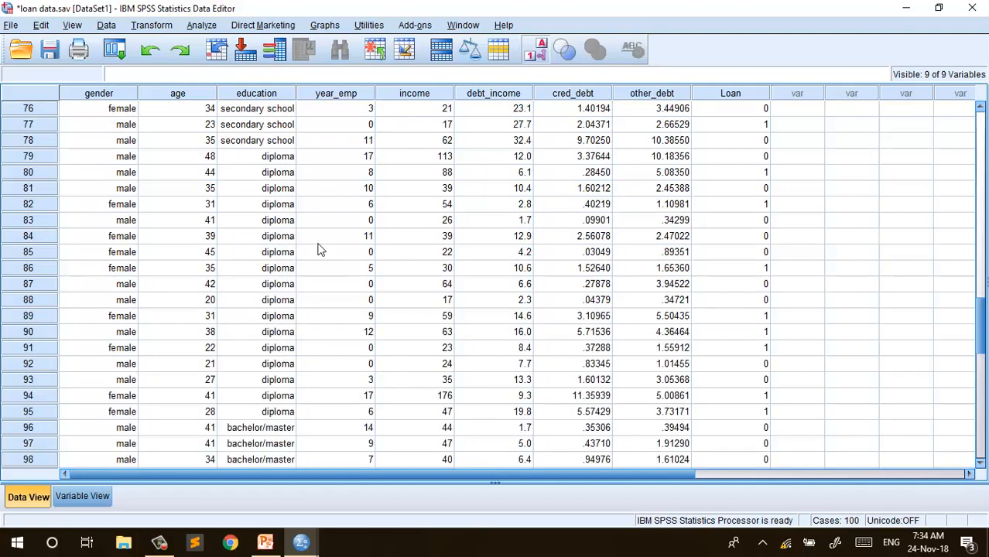
scroll(320, 249, up, 19)
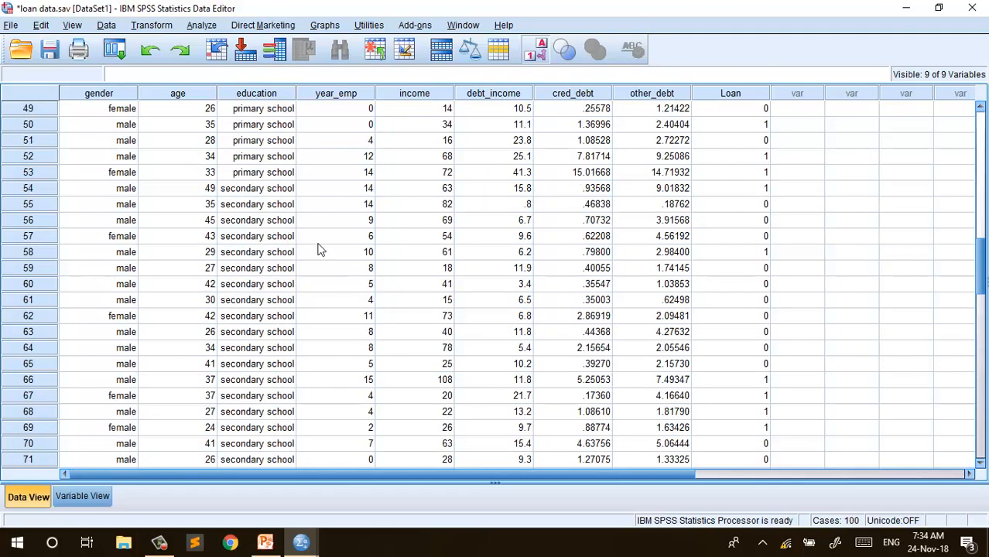
Save all data so that the value label changes are stored in loan data.sav
click(11, 25)
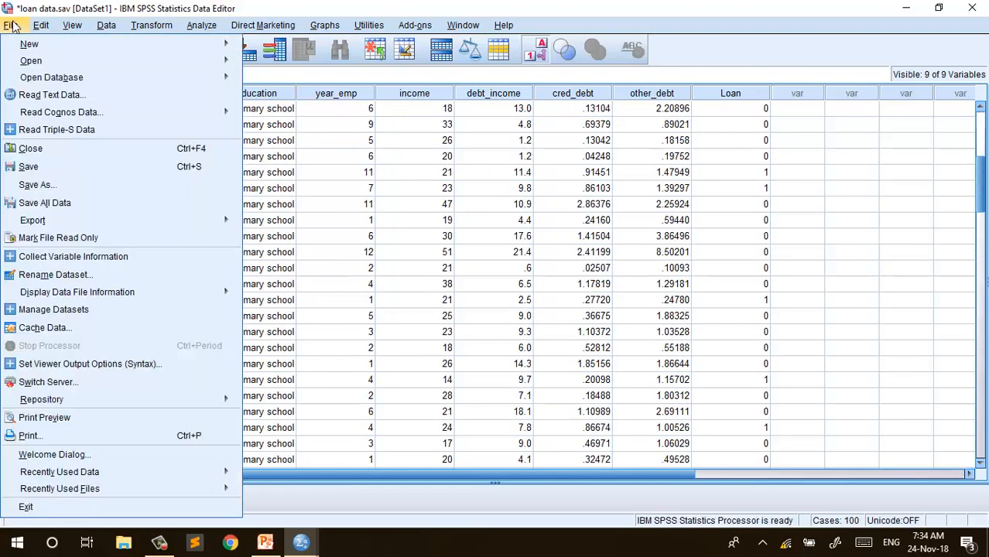
click(62, 203)
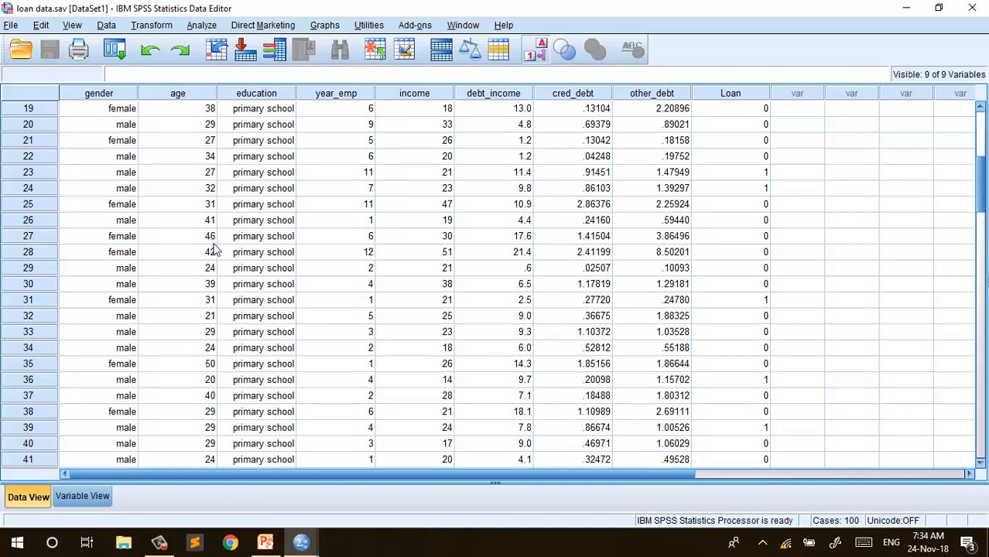
click(158, 542)
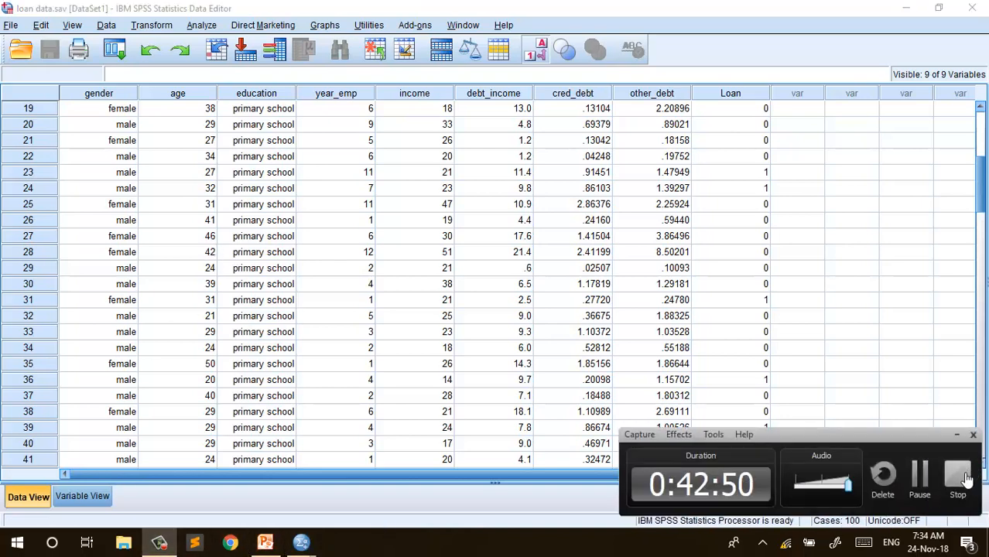